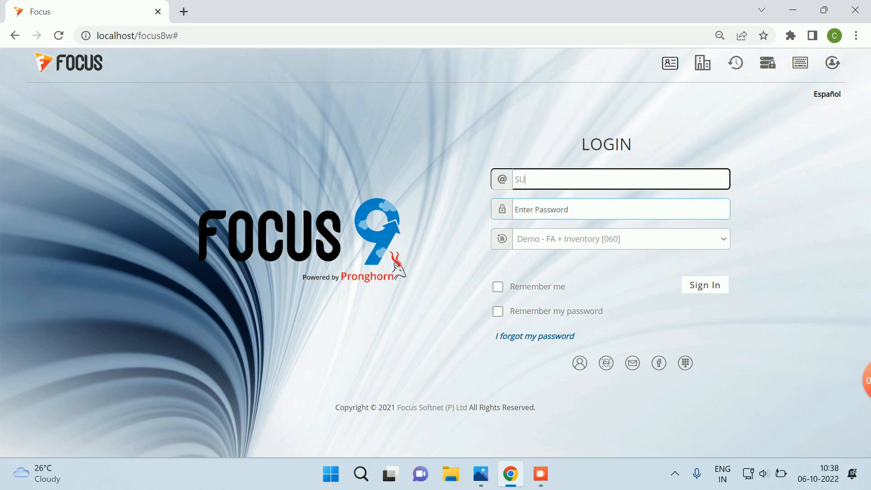
Step: Sign in to Focus 9 with the username and account password
{"action": "key", "text": "Tab"}
{"action": "type", "text": "su"}
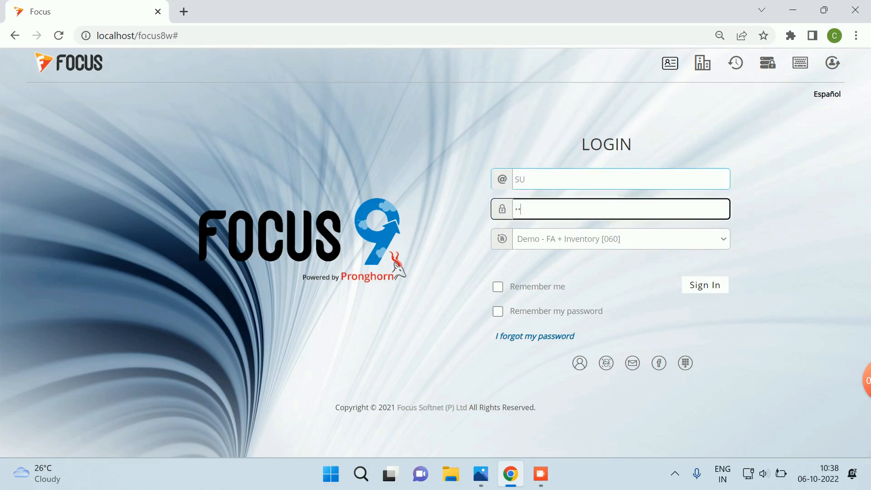
{"action": "key", "text": "Return"}
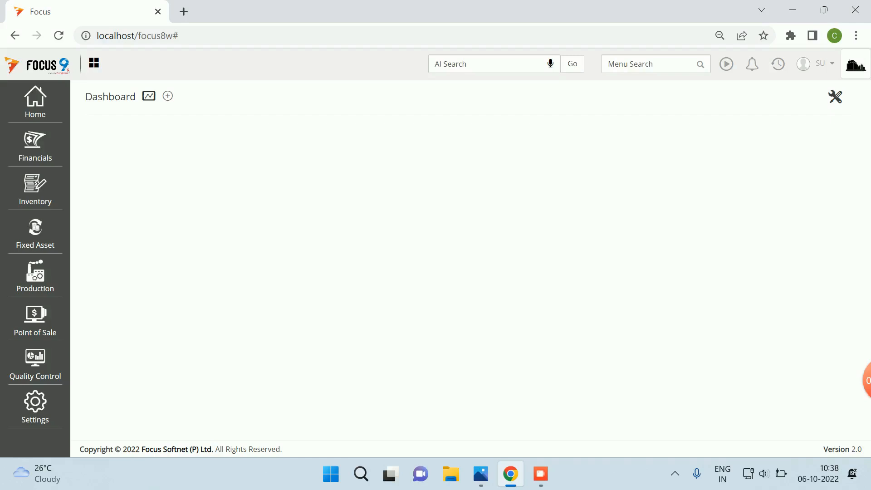
Step: Search the menus for 'sales in' to reach Local - Sales Invoices, then open voucher 1
{"action": "left_click", "coordinate": [648, 64]}
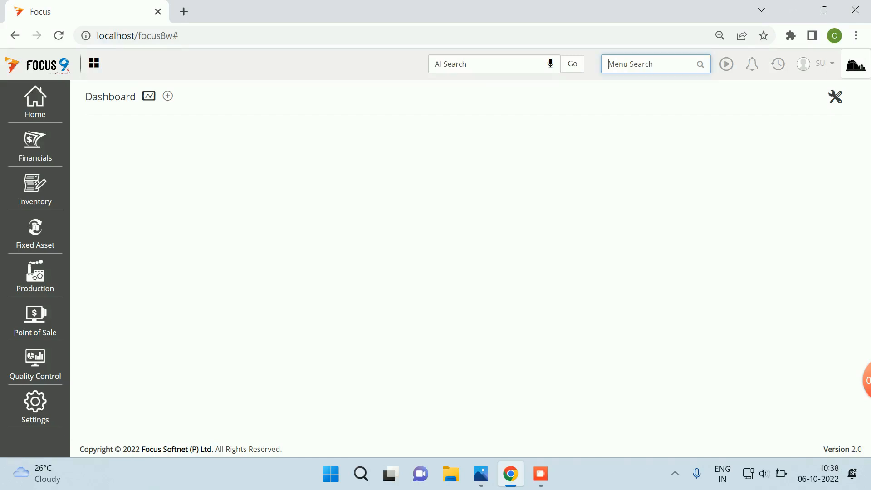
{"action": "type", "text": "sale"}
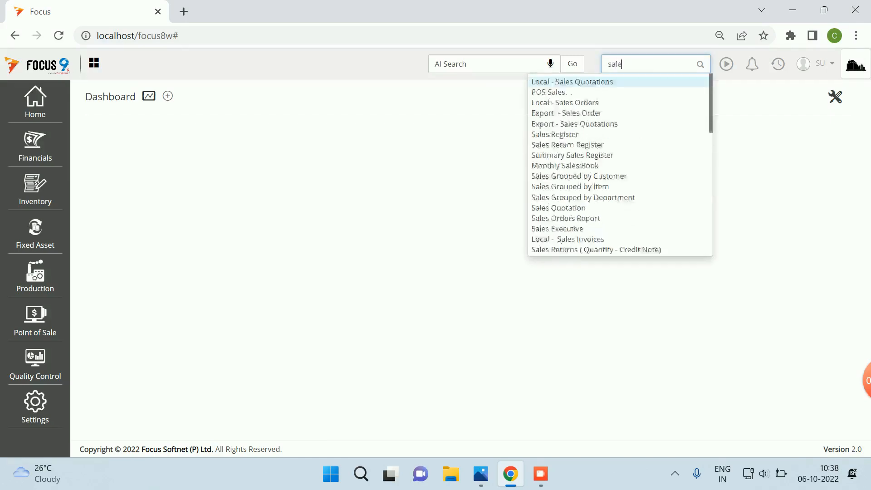
{"action": "type", "text": "s in"}
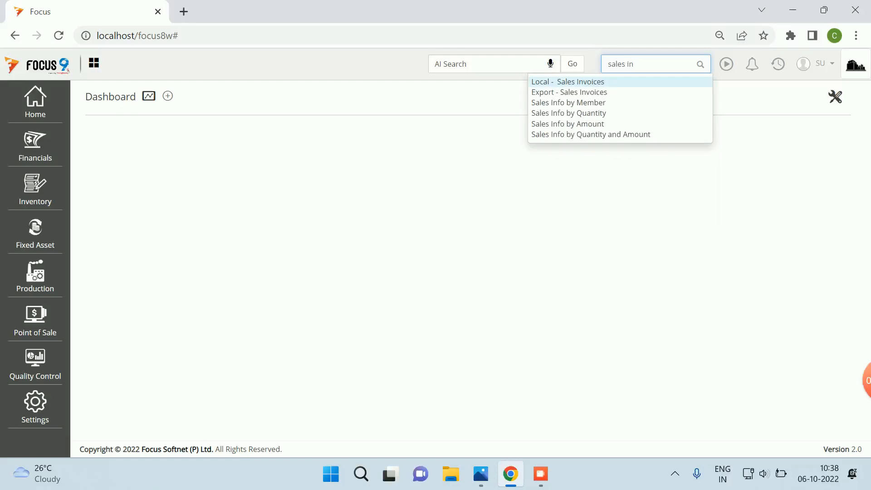
{"action": "key", "text": "Return"}
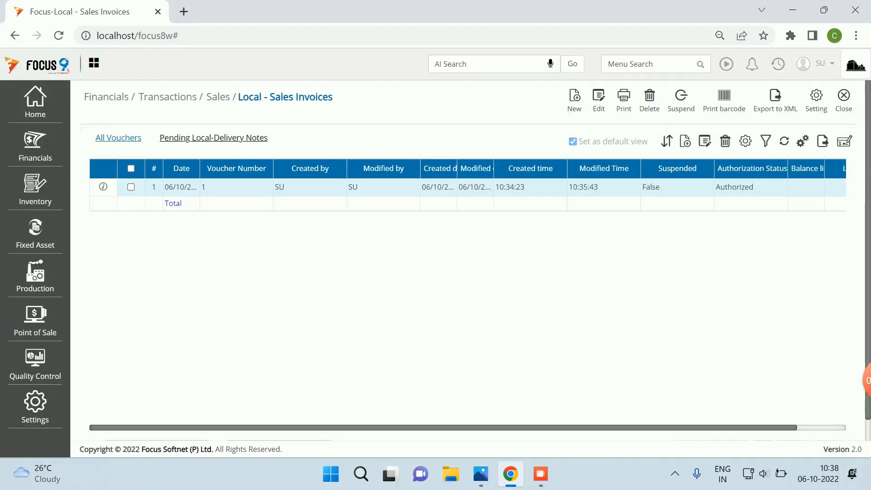
{"action": "double_click", "coordinate": [401, 187]}
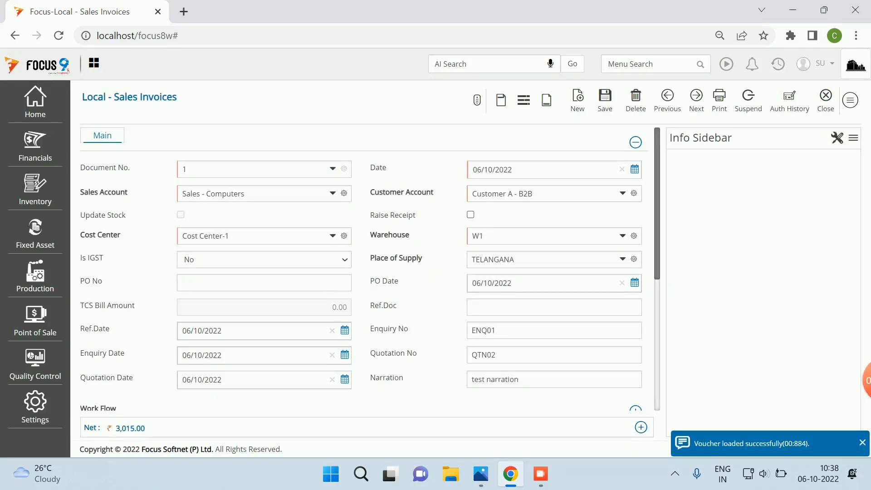
Step: Review sales invoice voucher 1 and bring up Voucher Print's list of layouts
{"action": "scroll", "coordinate": [362, 267], "scroll_direction": "down", "scroll_amount": 5}
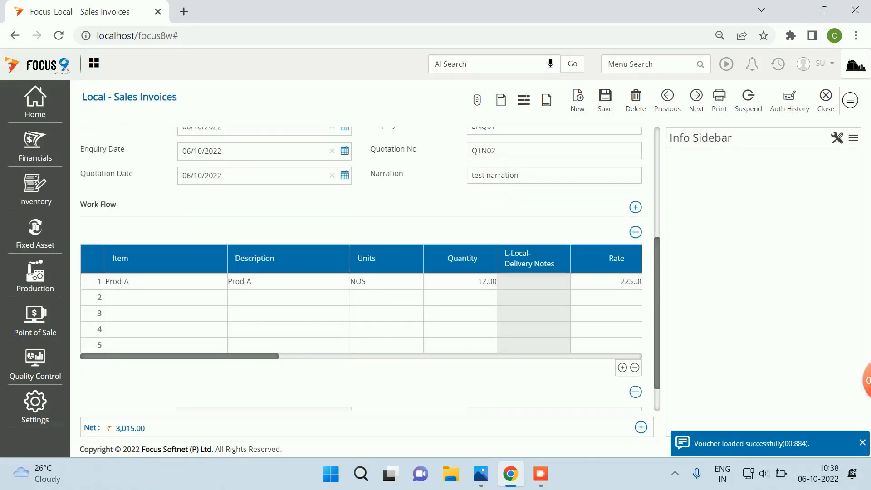
{"action": "scroll", "coordinate": [362, 268], "scroll_direction": "down", "scroll_amount": 1}
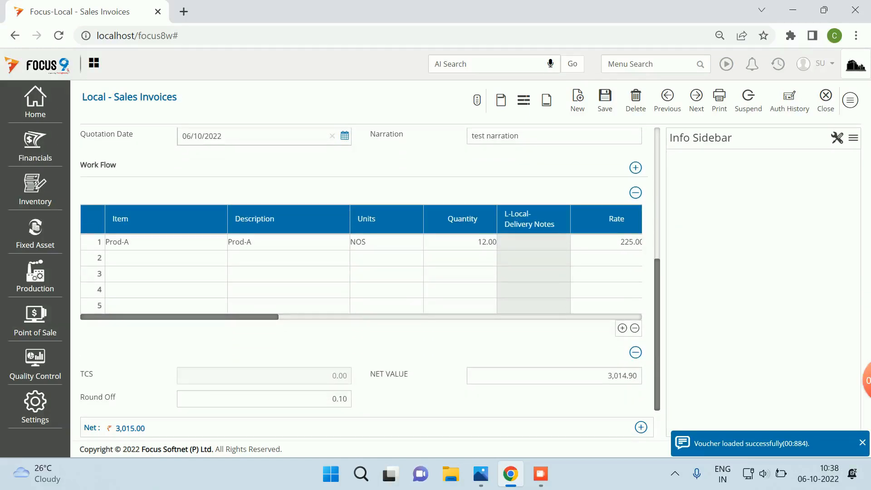
{"action": "scroll", "coordinate": [363, 268], "scroll_direction": "up", "scroll_amount": 6}
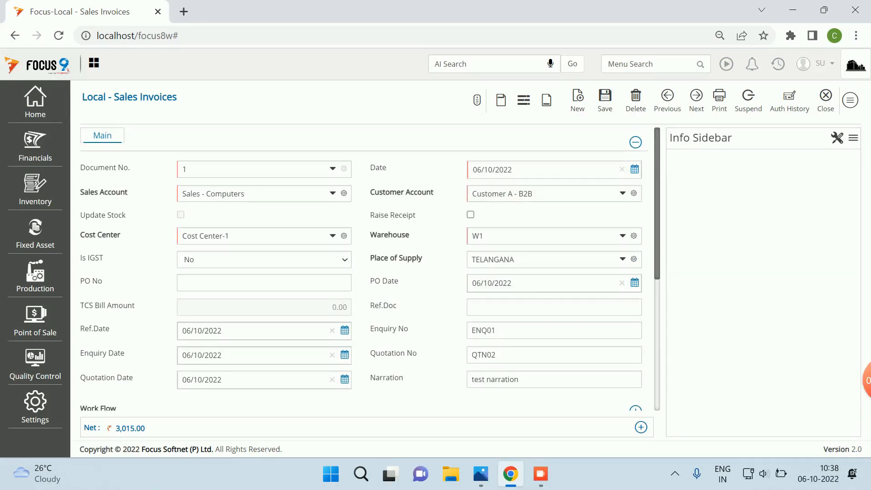
{"action": "left_click", "coordinate": [718, 99]}
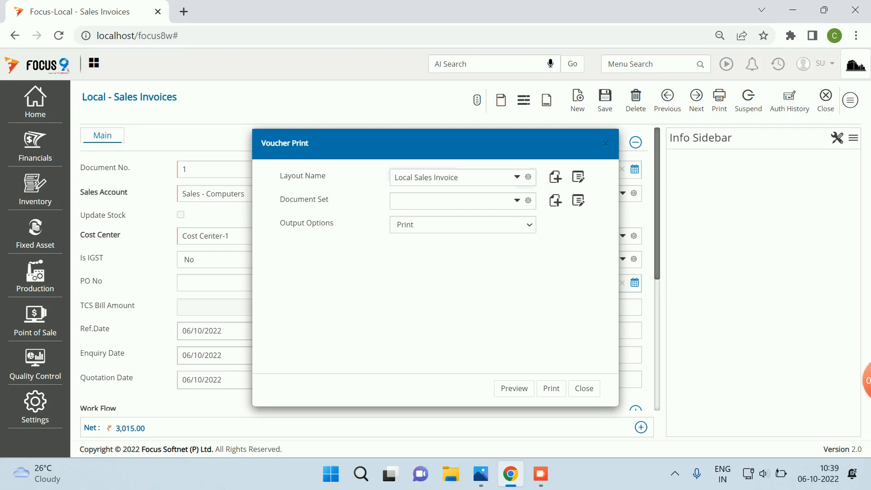
{"action": "left_click", "coordinate": [460, 178]}
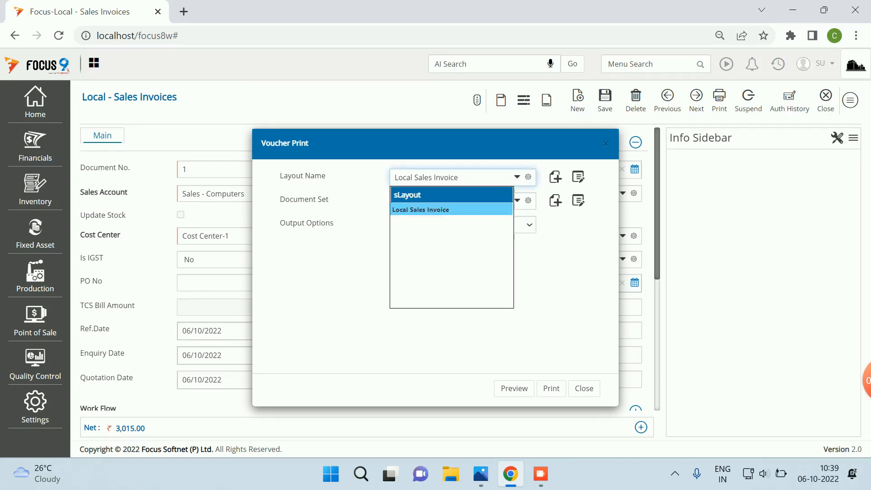
Step: Keep the Local Sales Invoice layout and review its template in the Invoice Design screen
{"action": "key", "text": "Return"}
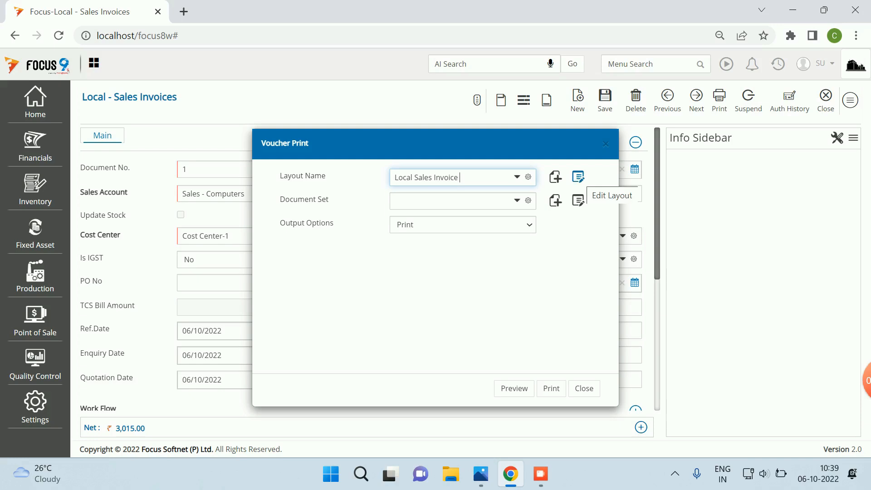
{"action": "left_click", "coordinate": [577, 176]}
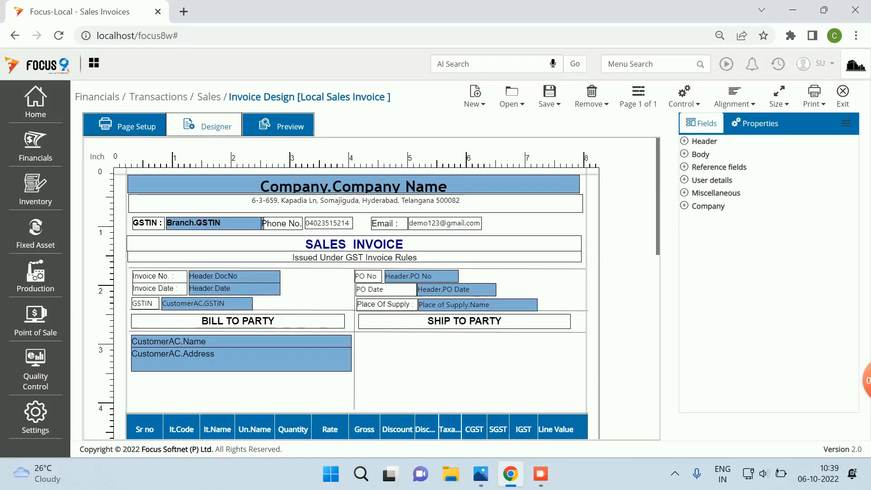
{"action": "scroll", "coordinate": [357, 290], "scroll_direction": "down", "scroll_amount": 3}
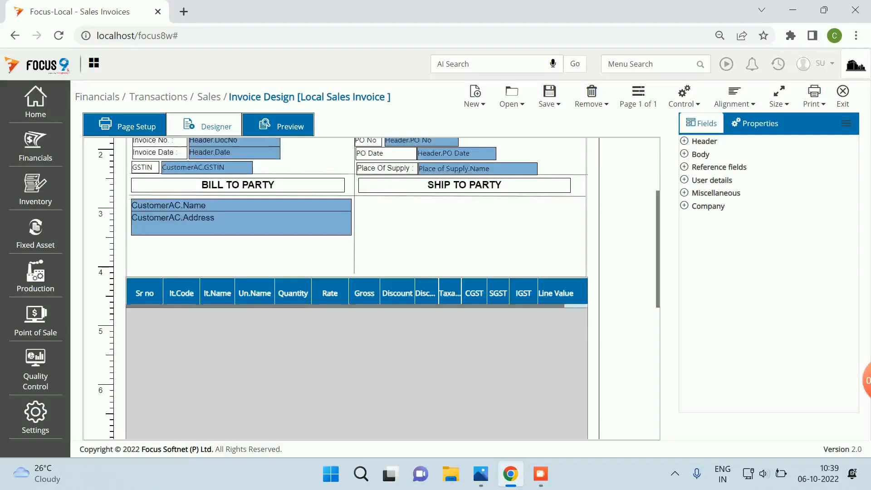
{"action": "scroll", "coordinate": [356, 290], "scroll_direction": "up", "scroll_amount": 3}
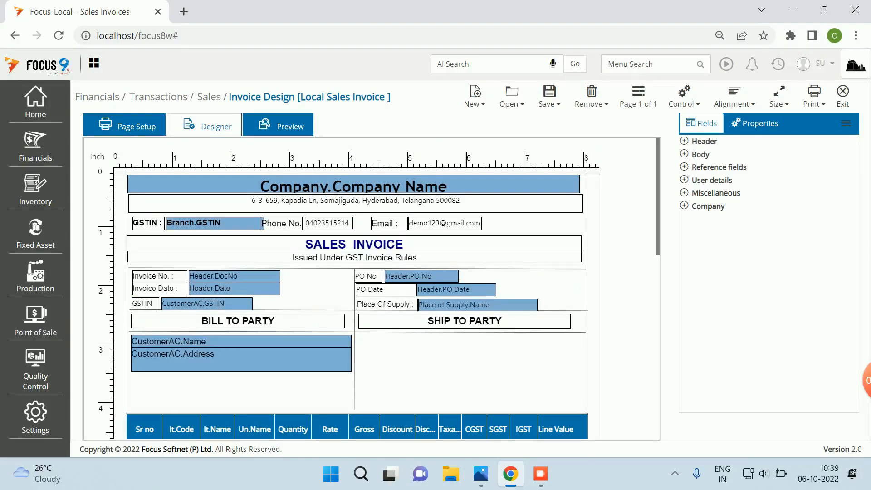
{"action": "scroll", "coordinate": [344, 291], "scroll_direction": "down", "scroll_amount": 1}
{"action": "scroll", "coordinate": [345, 291], "scroll_direction": "down", "scroll_amount": 3}
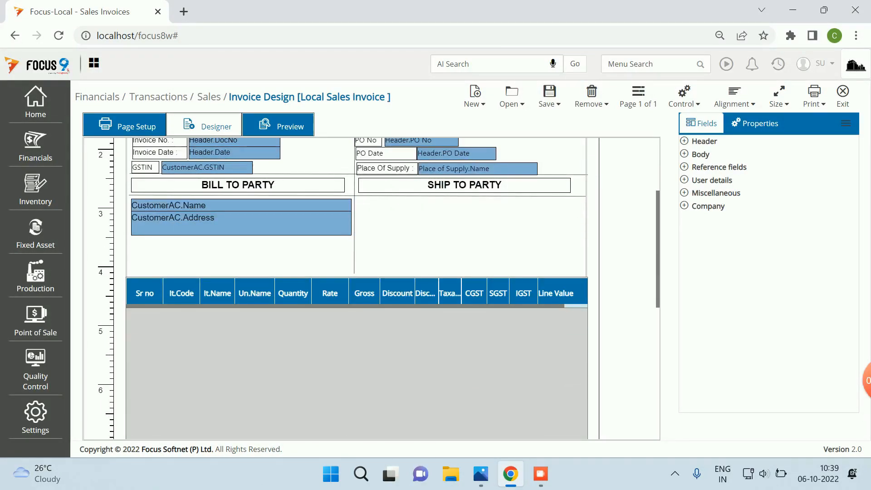
{"action": "scroll", "coordinate": [345, 290], "scroll_direction": "down", "scroll_amount": 6}
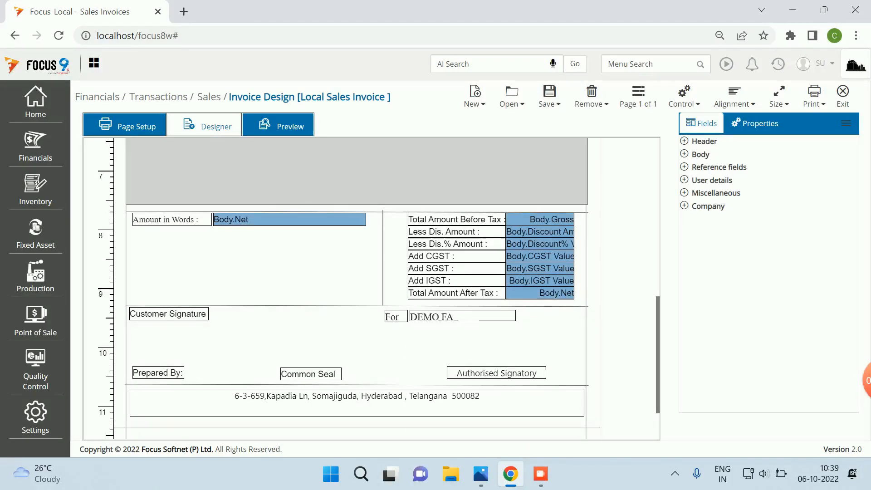
{"action": "scroll", "coordinate": [345, 291], "scroll_direction": "up", "scroll_amount": 6}
{"action": "scroll", "coordinate": [345, 290], "scroll_direction": "up", "scroll_amount": 3}
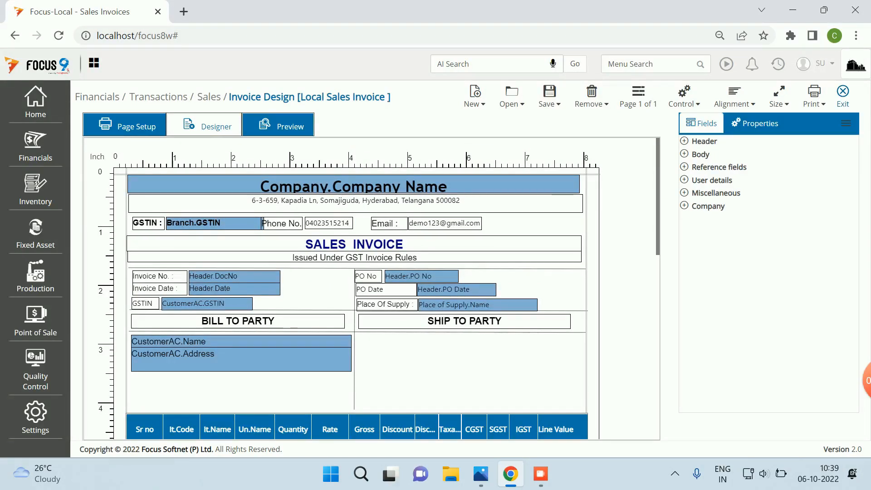
Step: Leave the designer and add a new blank print layout from Voucher Print
{"action": "left_click", "coordinate": [842, 93]}
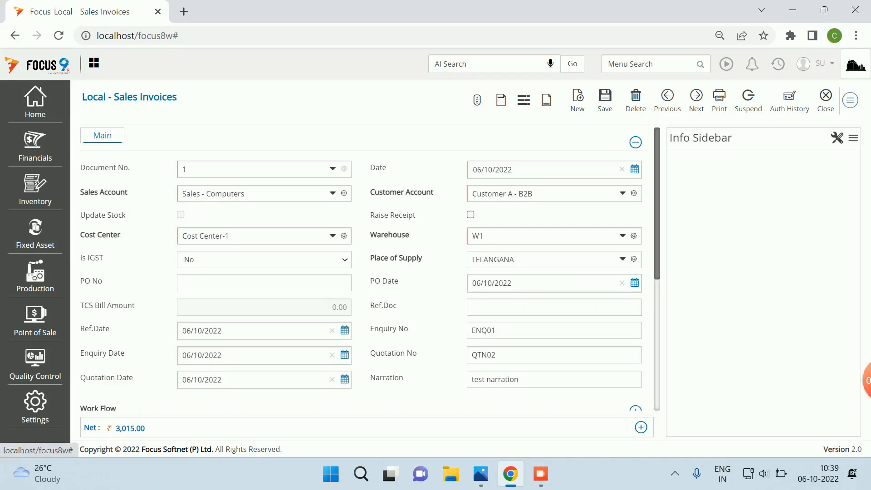
{"action": "left_click", "coordinate": [719, 100]}
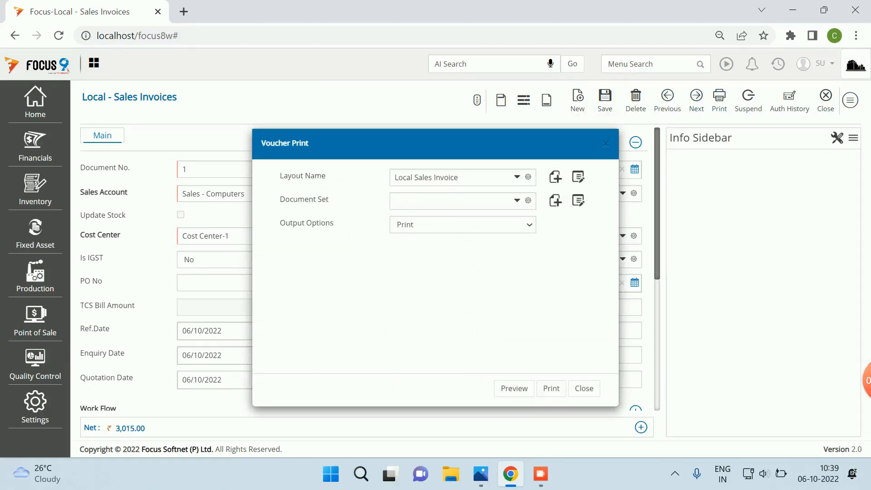
{"action": "left_click", "coordinate": [555, 177]}
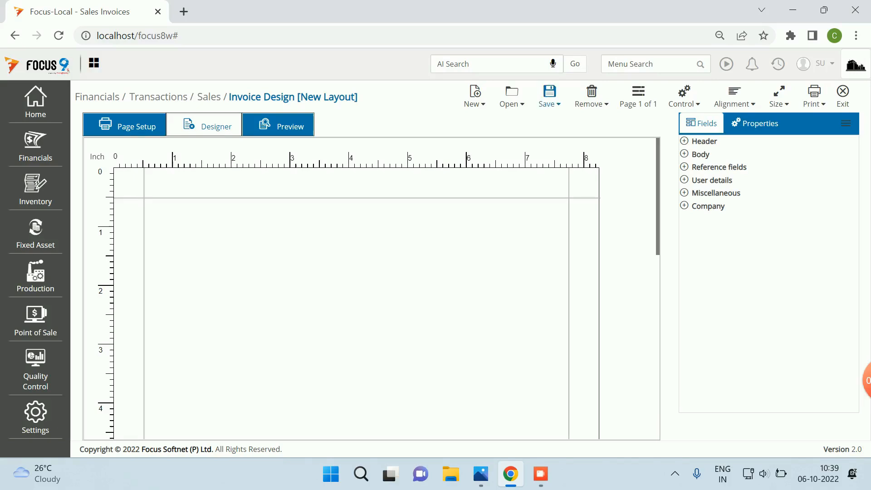
Step: Try saving the blank layout as 'test print', which fails because the page is empty
{"action": "left_click", "coordinate": [549, 96]}
{"action": "left_click", "coordinate": [544, 121]}
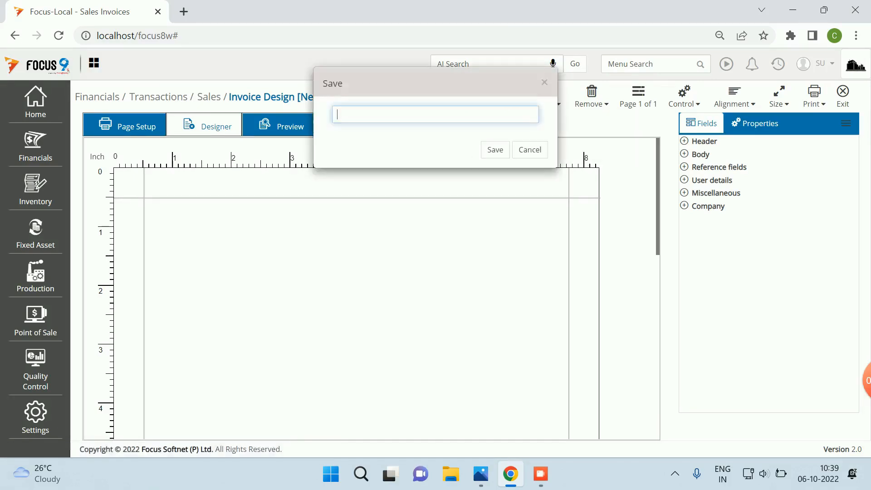
{"action": "type", "text": "rtest print"}
{"action": "left_click", "coordinate": [494, 150]}
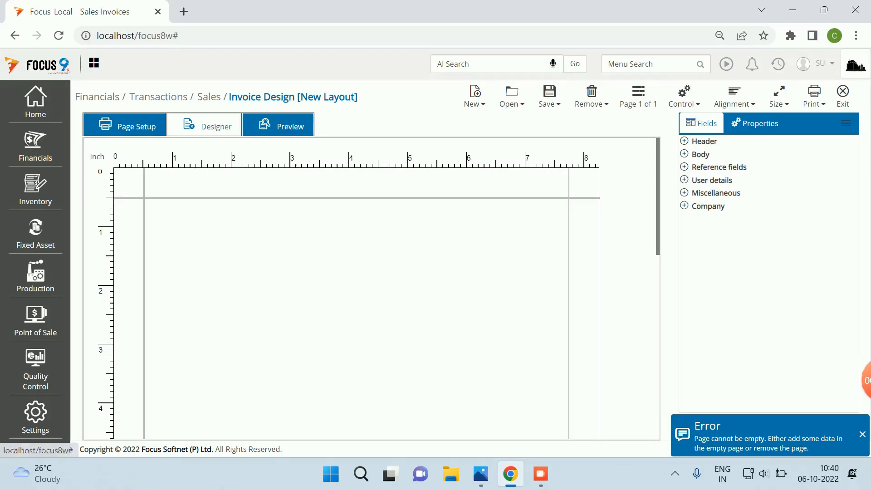
Step: Add the Company Name field near the top of the page
{"action": "left_click", "coordinate": [684, 205]}
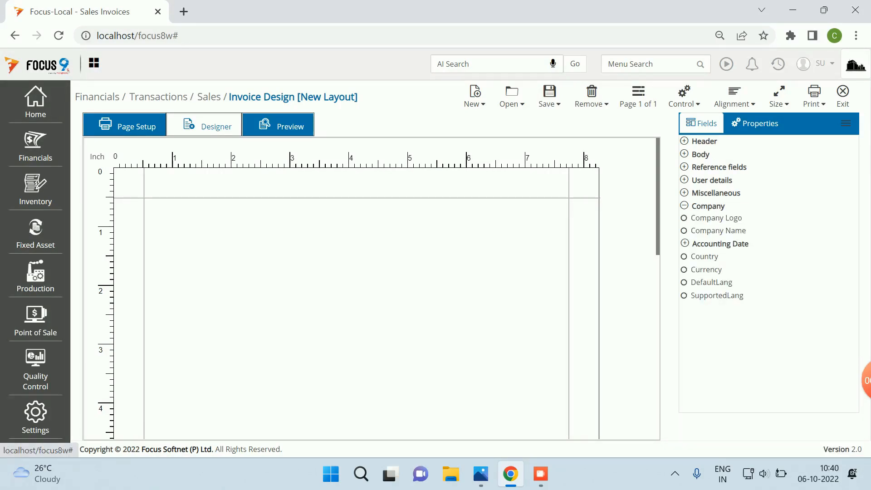
{"action": "left_click_drag", "start_coordinate": [717, 231], "coordinate": [226, 215]}
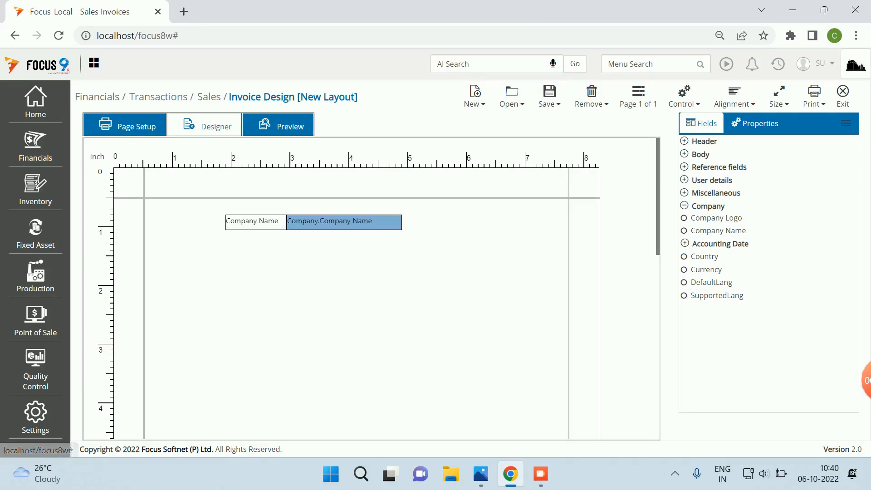
{"action": "left_click_drag", "start_coordinate": [344, 222], "coordinate": [376, 224]}
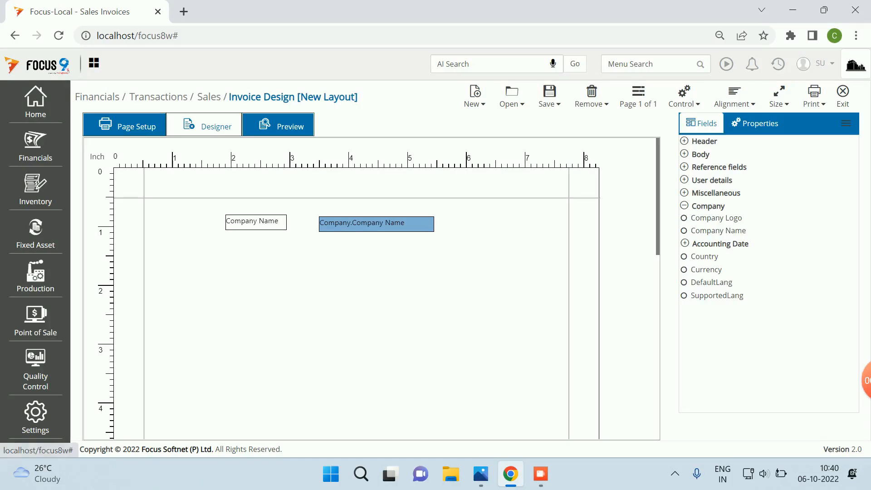
{"action": "left_click", "coordinate": [684, 244]}
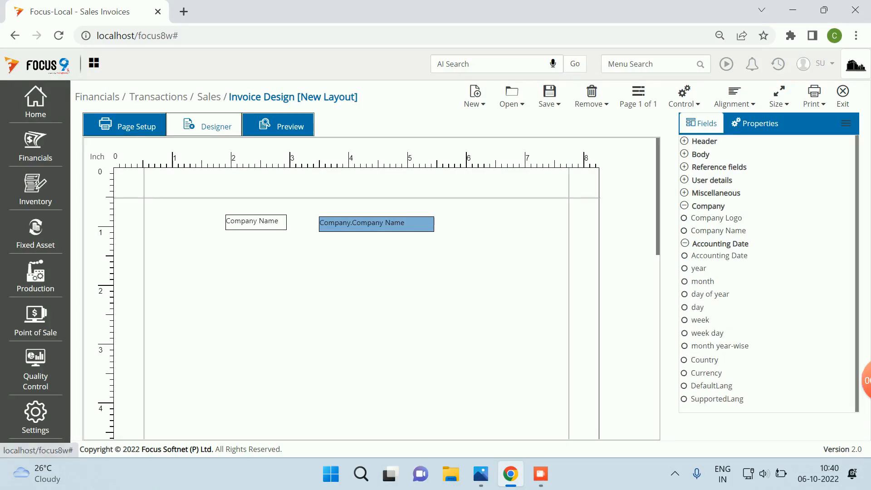
{"action": "left_click", "coordinate": [685, 243]}
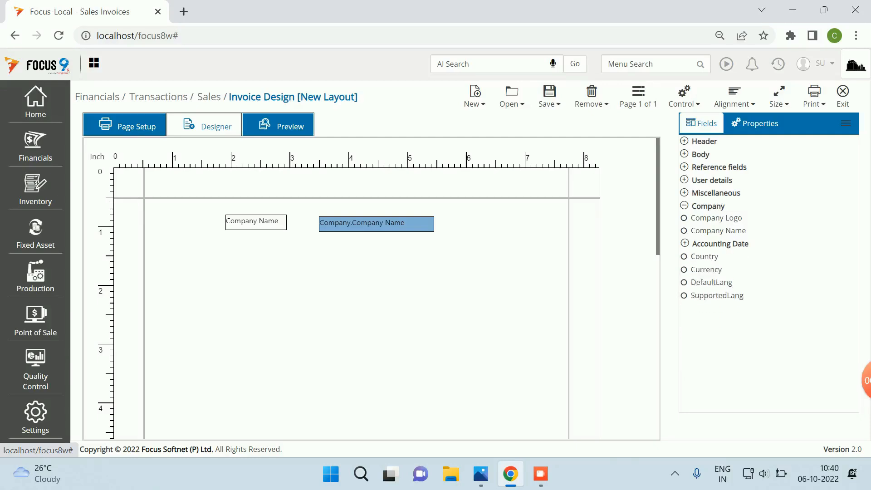
Step: Delete the Company Name label, stretch the field across the page, and save as 'test print'
{"action": "right_click", "coordinate": [257, 224]}
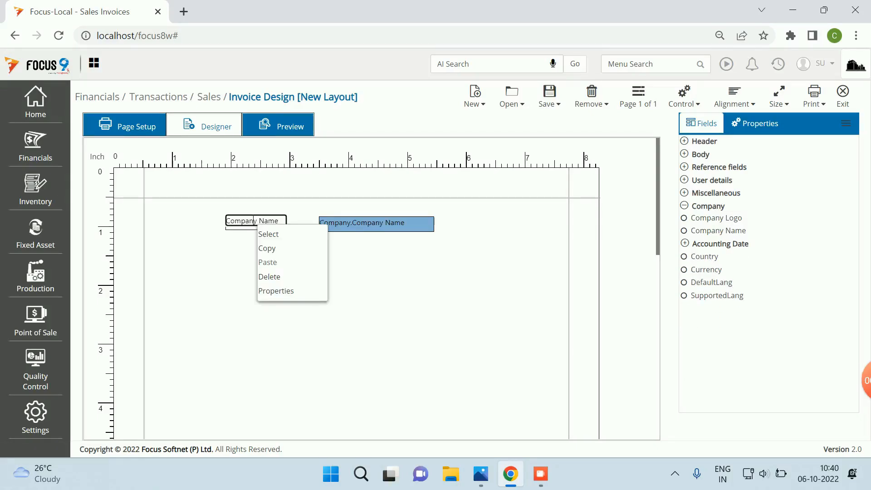
{"action": "left_click", "coordinate": [272, 277]}
{"action": "left_click_drag", "start_coordinate": [376, 224], "coordinate": [229, 210]}
{"action": "left_click_drag", "start_coordinate": [288, 209], "coordinate": [528, 209]}
{"action": "left_click_drag", "start_coordinate": [349, 216], "coordinate": [349, 224]}
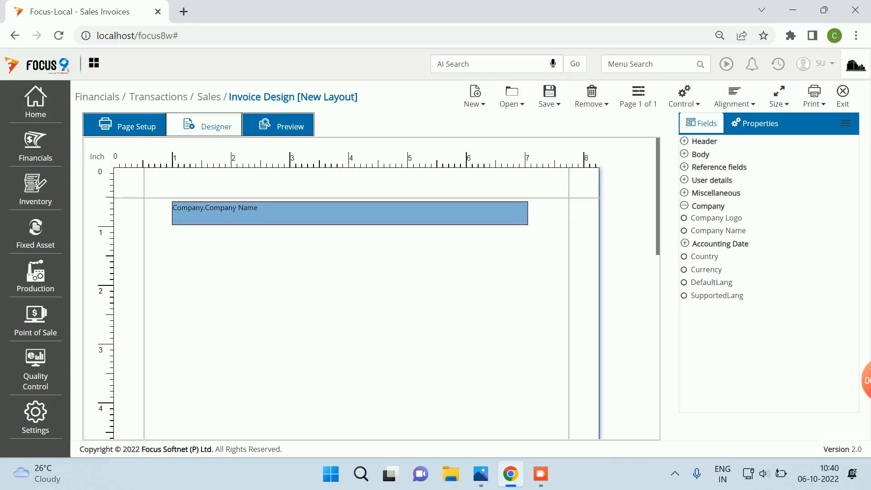
{"action": "left_click", "coordinate": [549, 95]}
{"action": "left_click", "coordinate": [546, 121]}
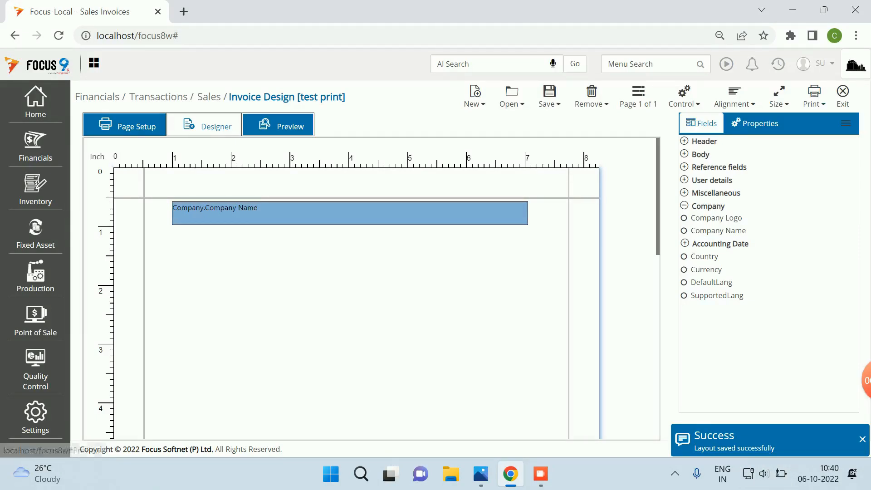
Step: Preview the layout, then show the Company Name field's properties back in the designer
{"action": "left_click", "coordinate": [281, 126]}
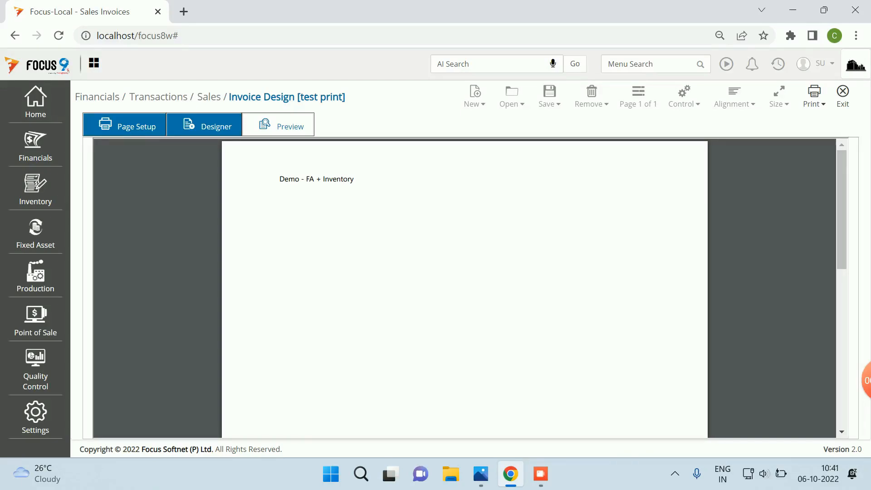
{"action": "left_click", "coordinate": [204, 125]}
{"action": "right_click", "coordinate": [318, 210]}
{"action": "left_click", "coordinate": [336, 276]}
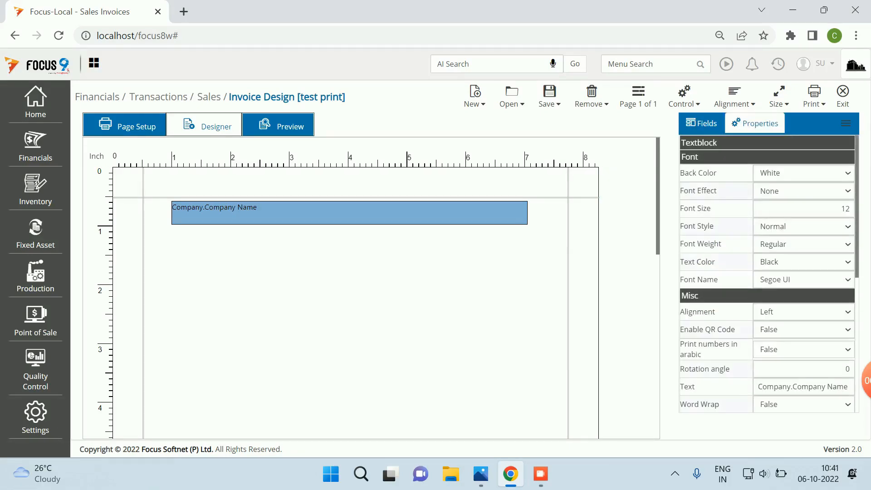
Step: Set the company name to 40-point Arial Unicode MS, keeping Normal font style
{"action": "double_click", "coordinate": [844, 208]}
{"action": "type", "text": "40"}
{"action": "key", "text": "Return"}
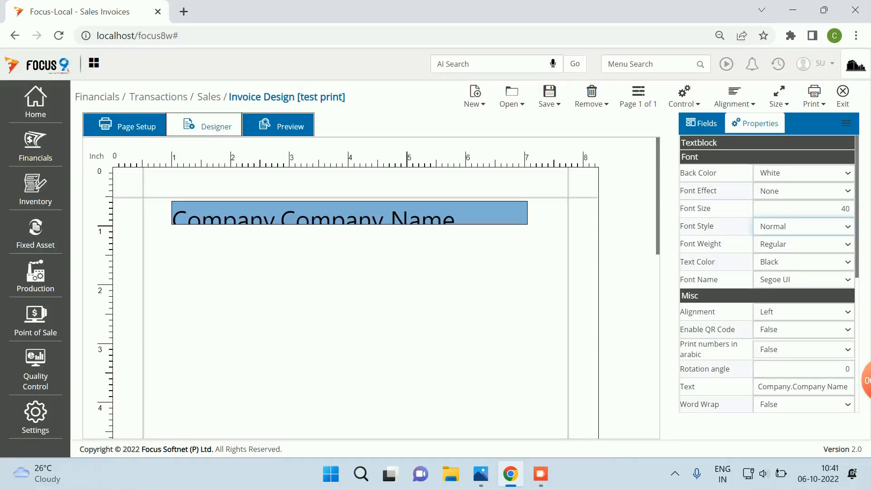
{"action": "left_click", "coordinate": [803, 227]}
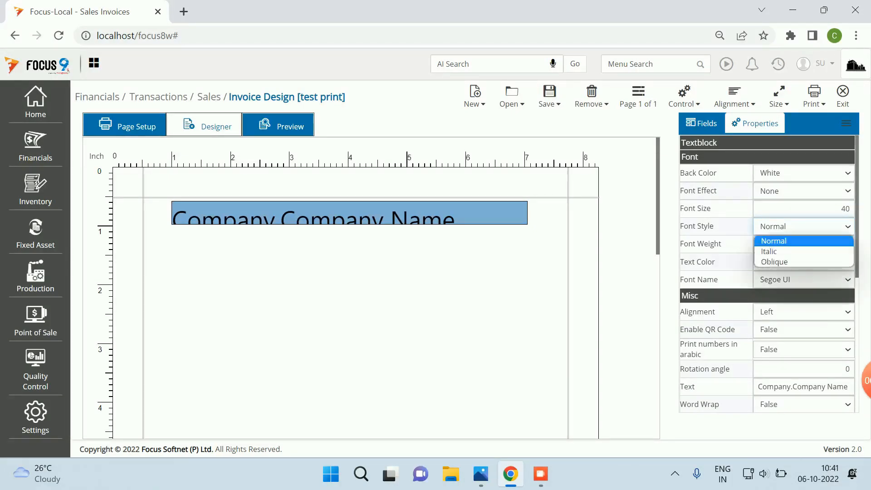
{"action": "left_click", "coordinate": [803, 226]}
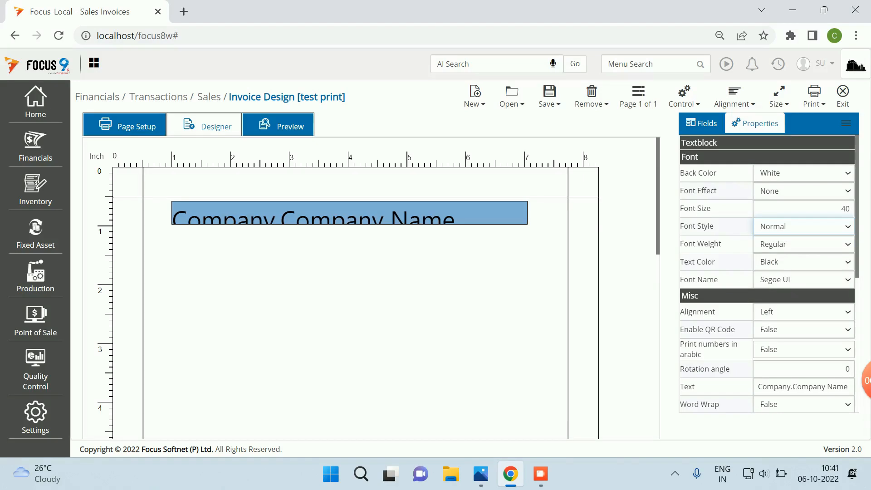
{"action": "left_click", "coordinate": [803, 172]}
{"action": "left_click", "coordinate": [803, 172]}
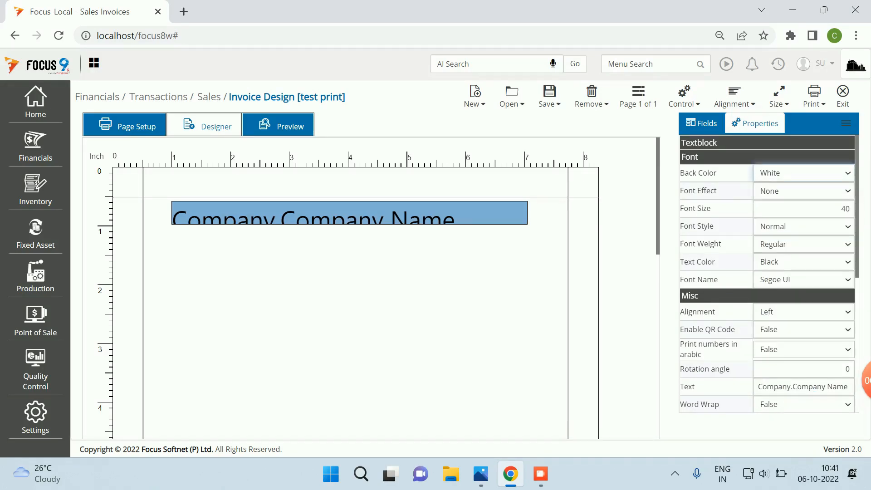
{"action": "left_click", "coordinate": [803, 279]}
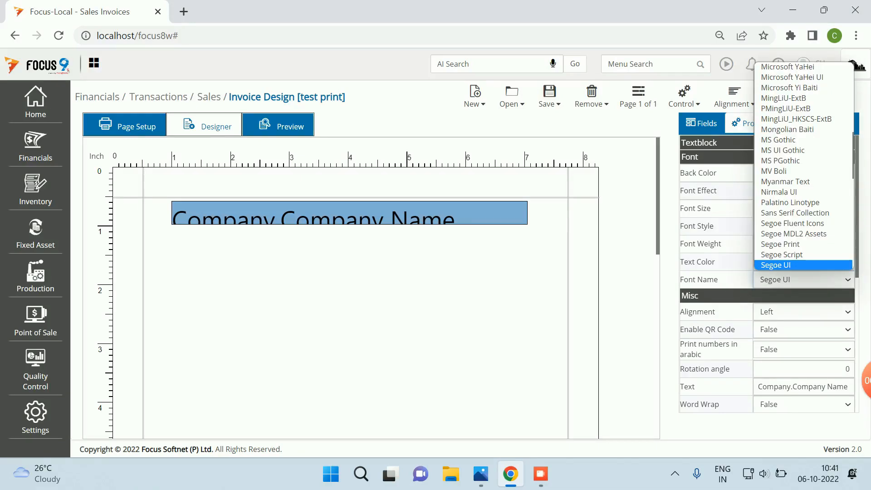
{"action": "key", "text": "a"}
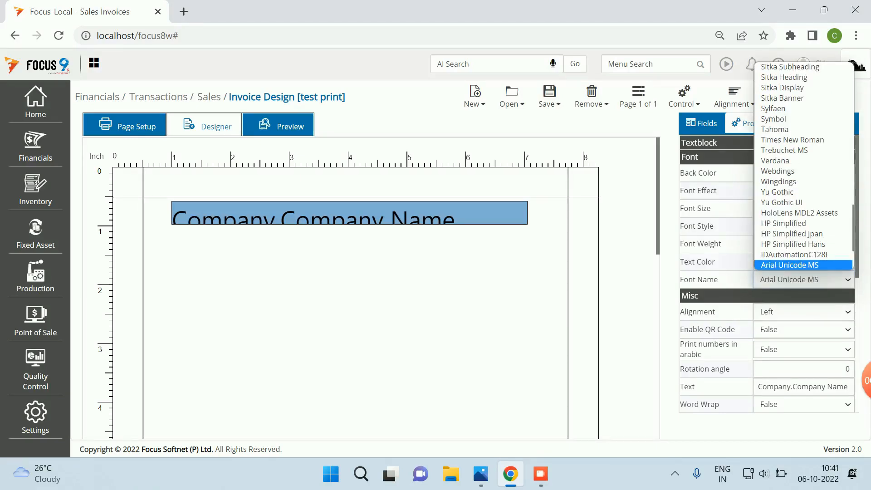
{"action": "scroll", "coordinate": [803, 244], "scroll_direction": "down", "scroll_amount": 1}
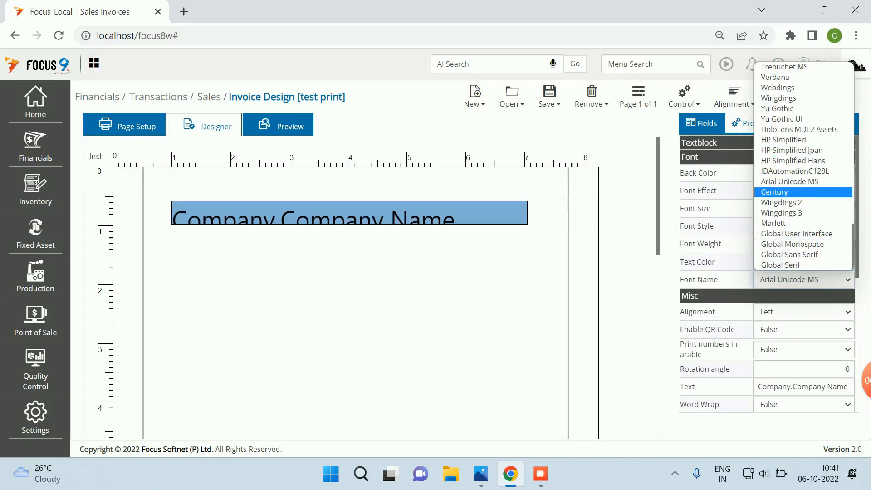
{"action": "key", "text": "Return"}
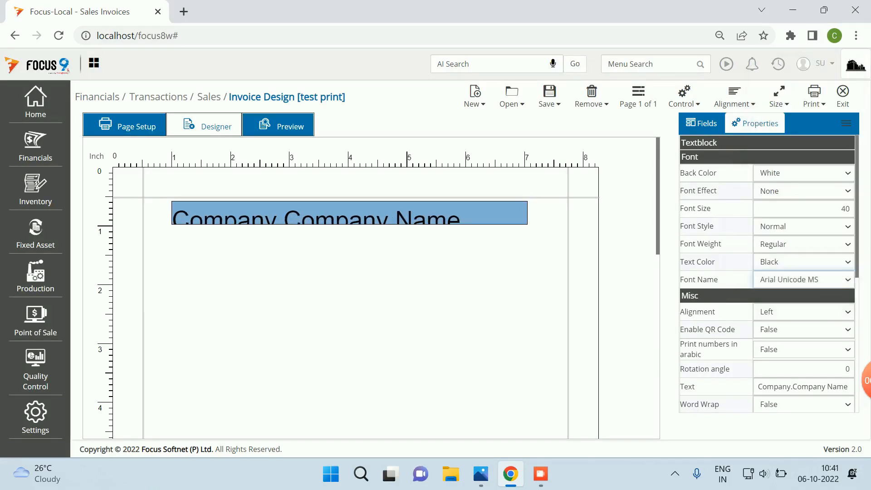
Step: Reduce the font size to 30, centre-align the text, and save the layout
{"action": "left_click_drag", "start_coordinate": [839, 209], "coordinate": [850, 209]}
{"action": "type", "text": "30"}
{"action": "key", "text": "Return"}
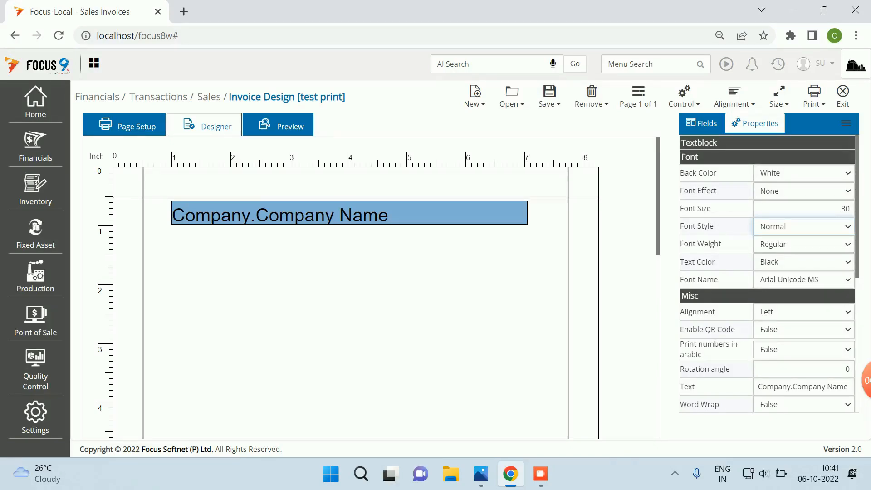
{"action": "left_click", "coordinate": [800, 312]}
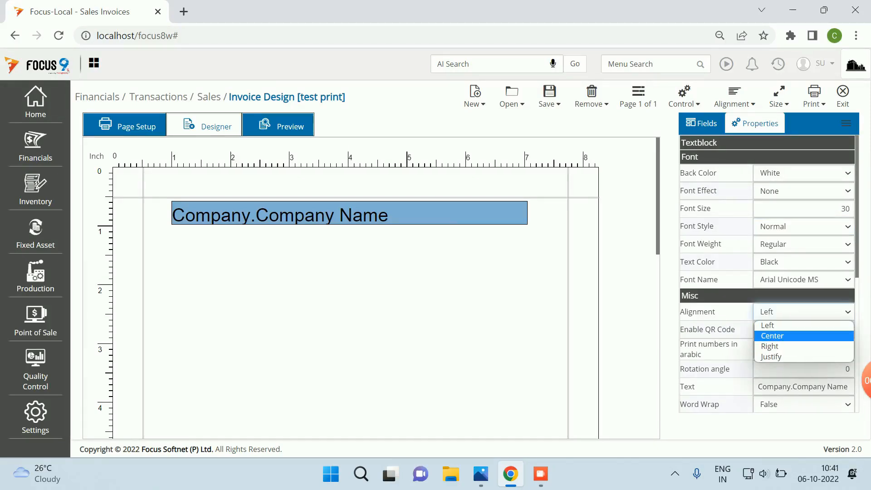
{"action": "left_click", "coordinate": [779, 335]}
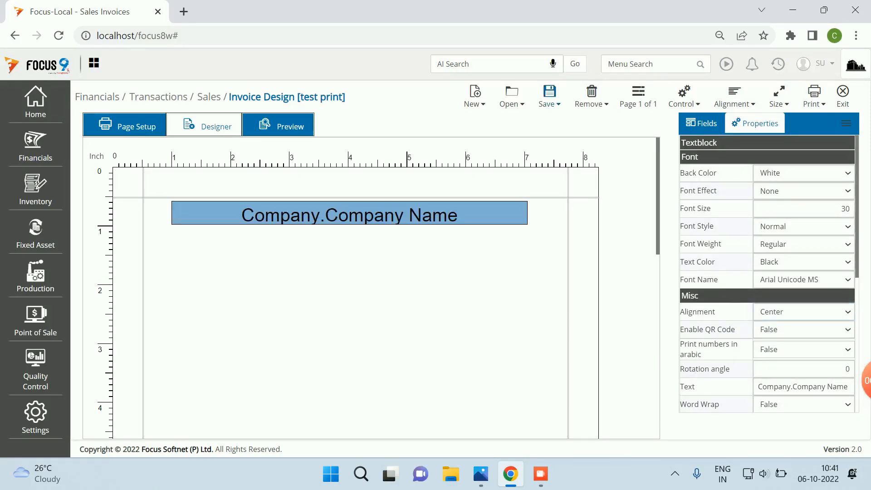
{"action": "left_click", "coordinate": [549, 97]}
{"action": "left_click", "coordinate": [546, 120]}
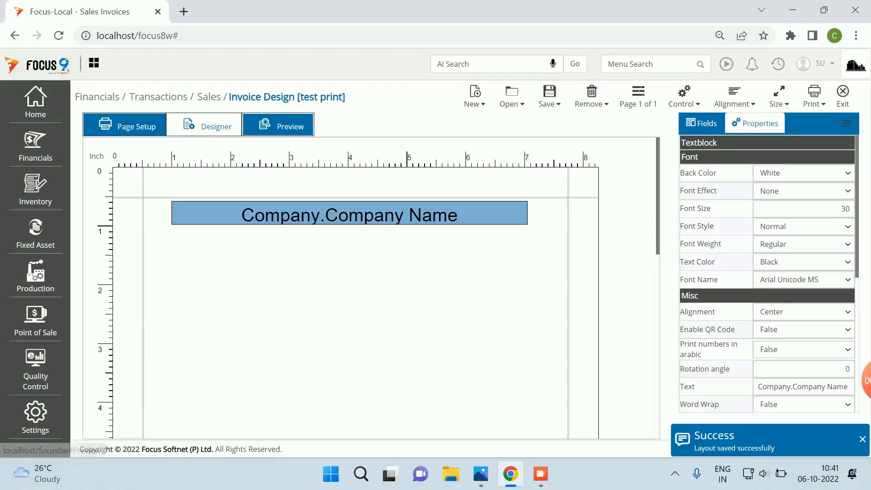
{"action": "left_click", "coordinate": [277, 125]}
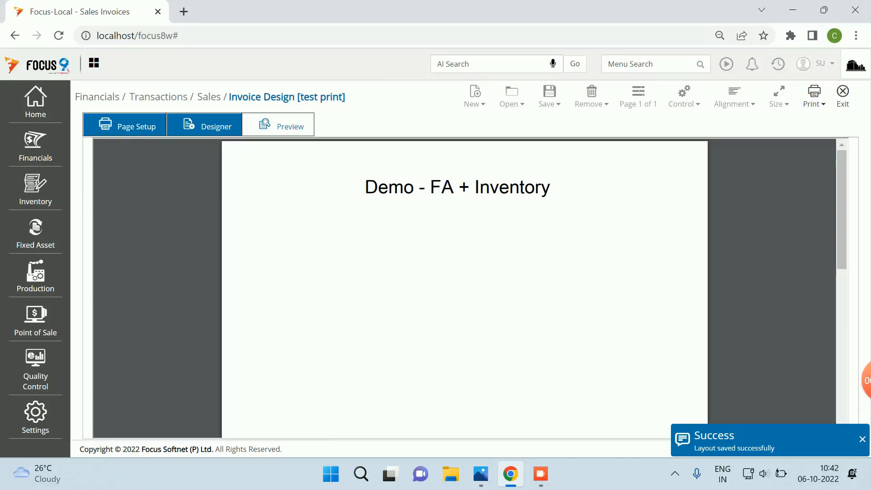
{"action": "left_click", "coordinate": [207, 126]}
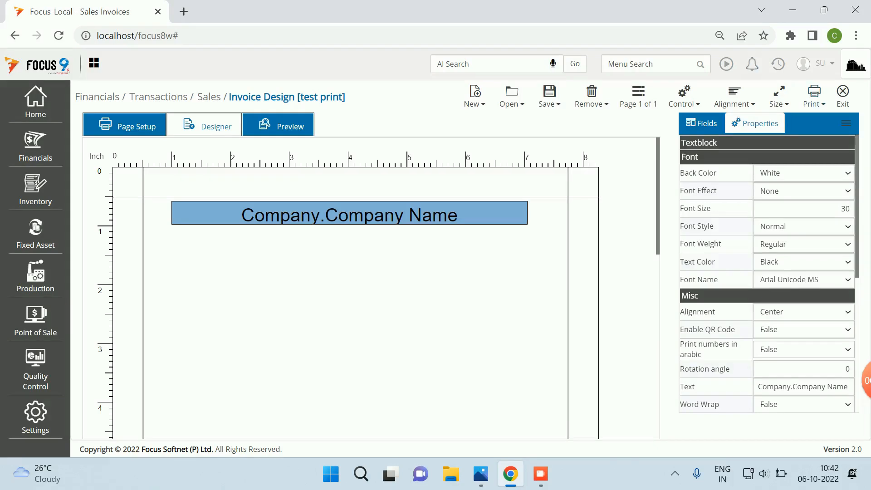
{"action": "left_click", "coordinate": [684, 97]}
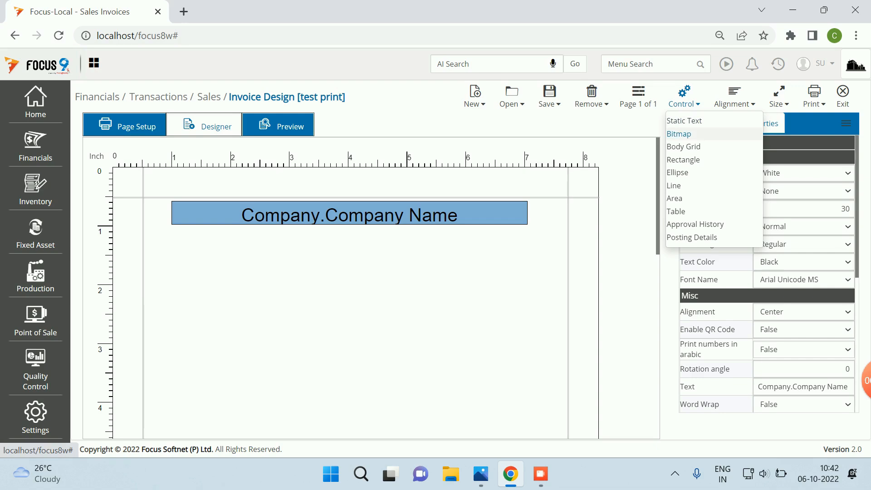
{"action": "left_click", "coordinate": [679, 134]}
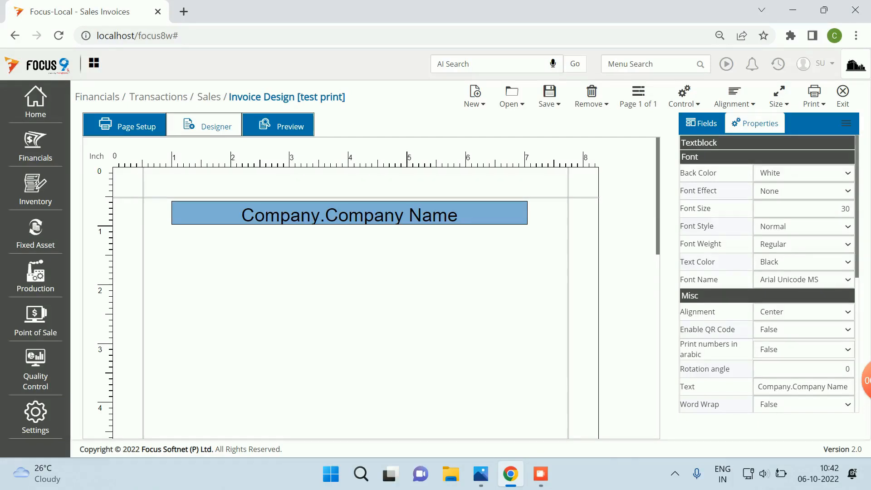
{"action": "scroll", "coordinate": [371, 288], "scroll_direction": "down", "scroll_amount": 1}
{"action": "scroll", "coordinate": [371, 288], "scroll_direction": "up", "scroll_amount": 1}
{"action": "right_click", "coordinate": [218, 256]}
{"action": "left_click", "coordinate": [229, 263]}
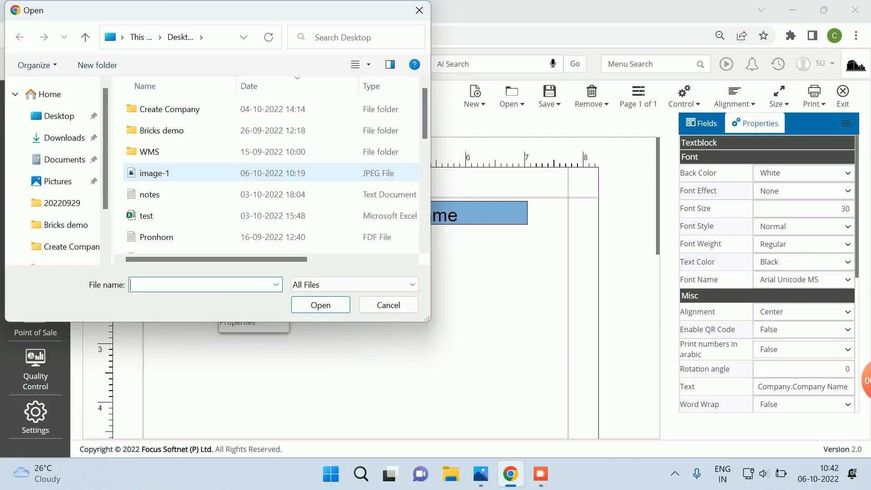
{"action": "left_click", "coordinate": [156, 174]}
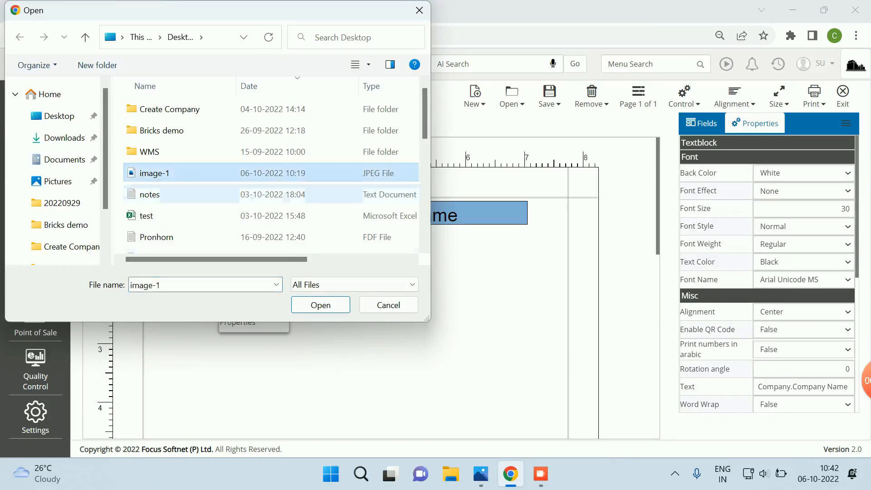
{"action": "left_click", "coordinate": [321, 305]}
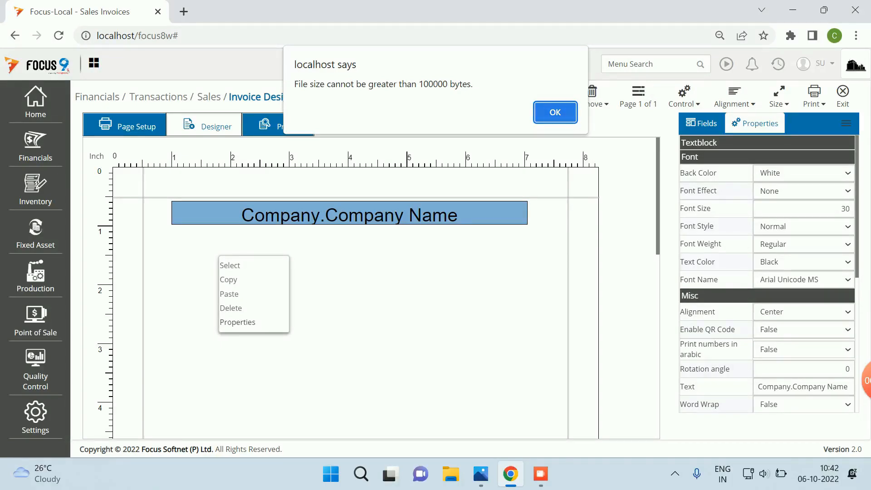
{"action": "left_click", "coordinate": [555, 112]}
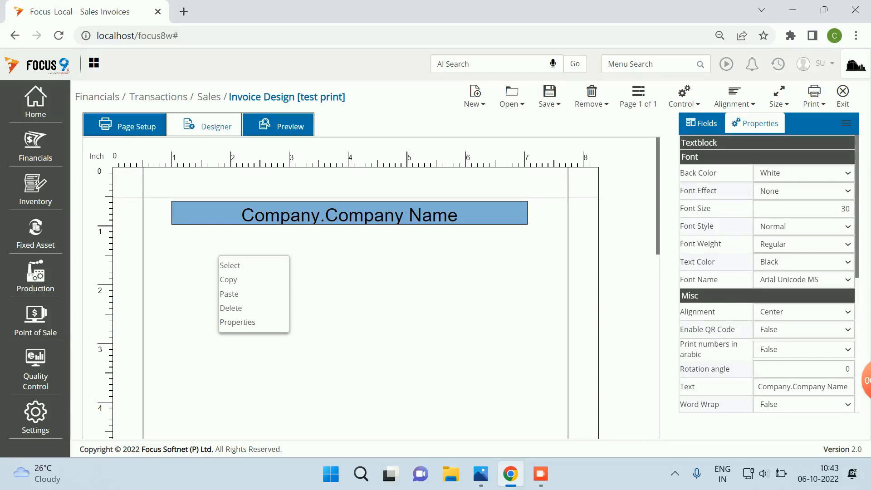
{"action": "left_click", "coordinate": [237, 322]}
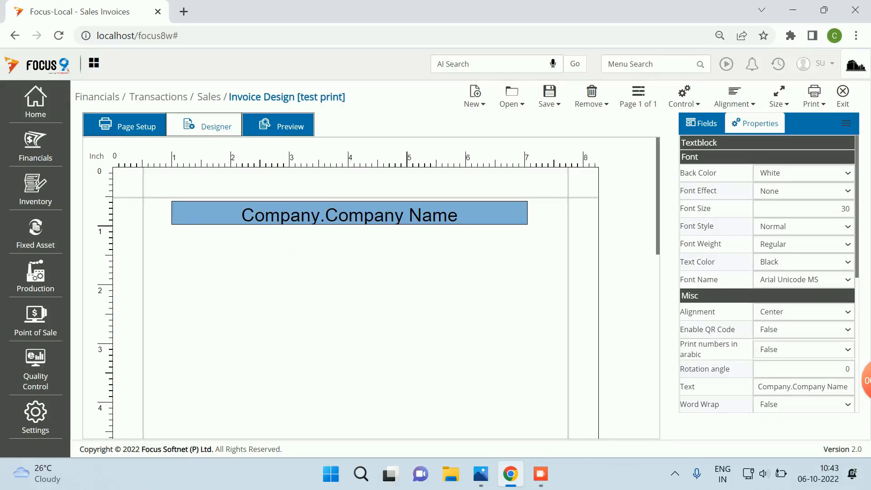
{"action": "left_click", "coordinate": [684, 97]}
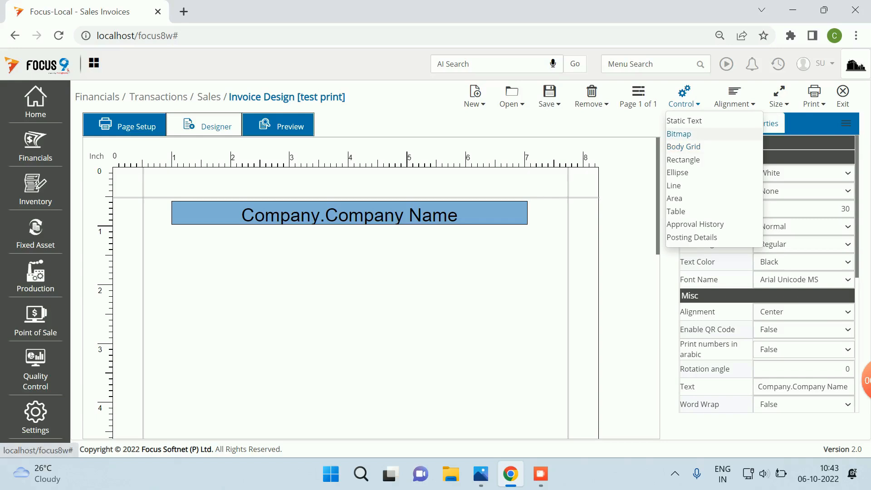
{"action": "left_click", "coordinate": [685, 133]}
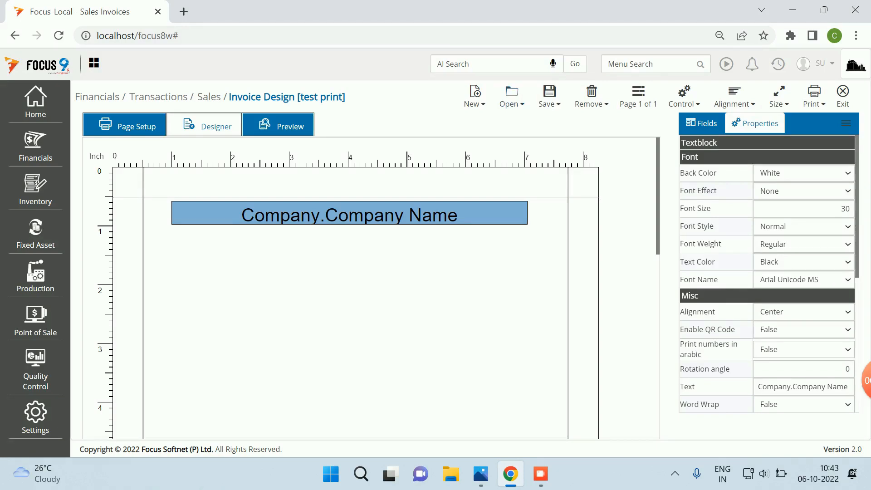
{"action": "left_click", "coordinate": [511, 96]}
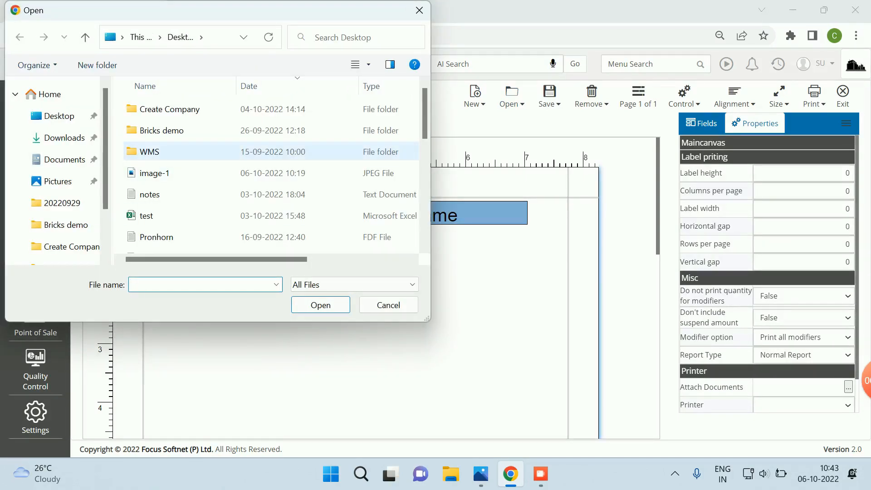
{"action": "scroll", "coordinate": [190, 154], "scroll_direction": "down", "scroll_amount": 2}
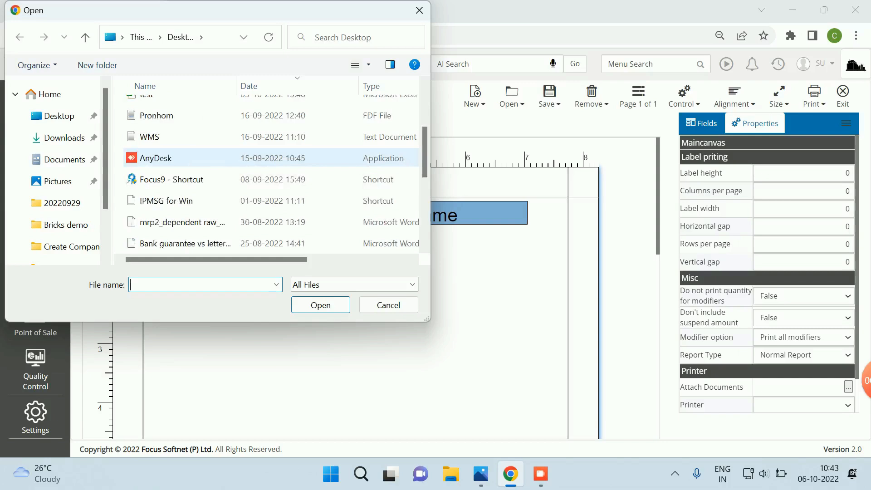
{"action": "scroll", "coordinate": [191, 158], "scroll_direction": "down", "scroll_amount": 2}
{"action": "scroll", "coordinate": [191, 159], "scroll_direction": "down", "scroll_amount": 1}
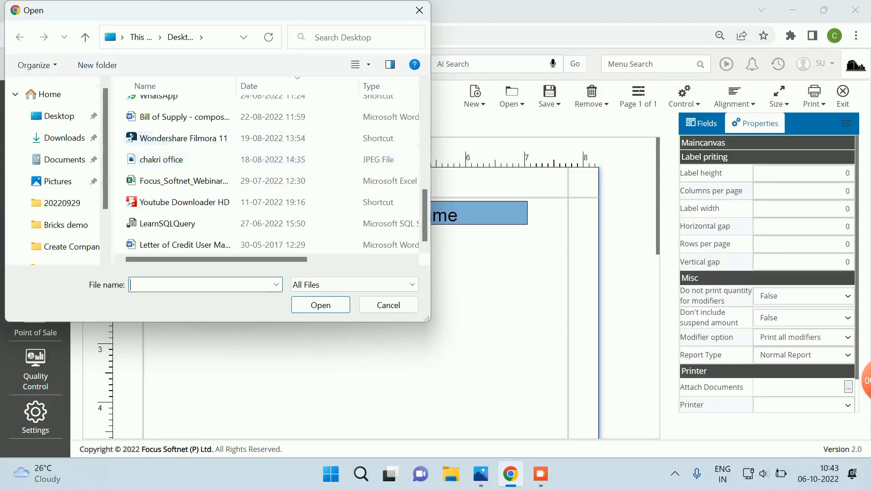
{"action": "left_click", "coordinate": [59, 116]}
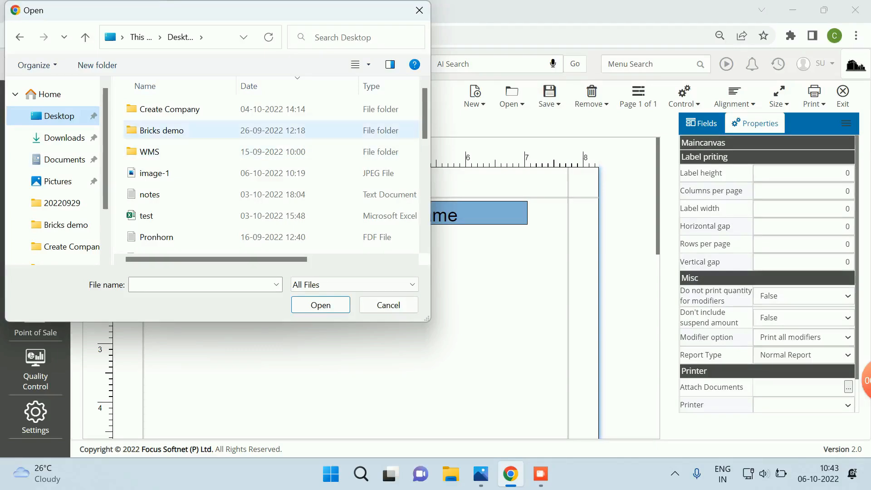
{"action": "scroll", "coordinate": [182, 156], "scroll_direction": "down", "scroll_amount": 5}
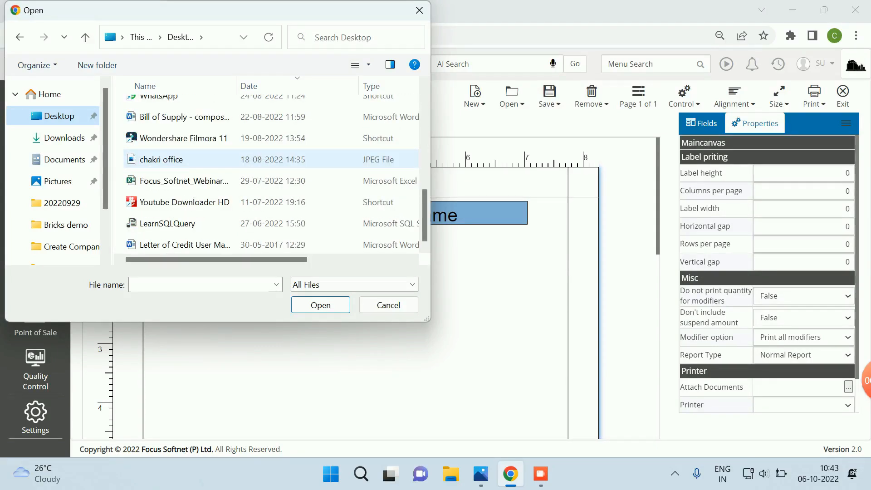
{"action": "scroll", "coordinate": [182, 156], "scroll_direction": "up", "scroll_amount": 5}
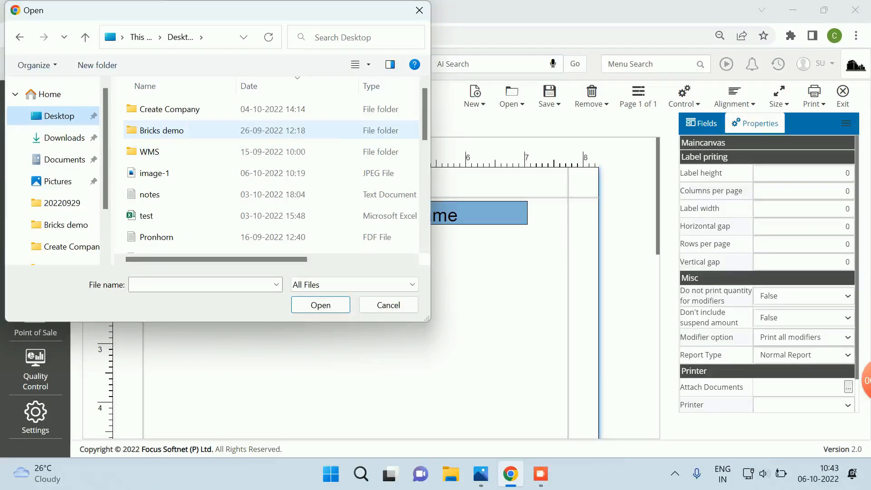
{"action": "left_click", "coordinate": [169, 110]}
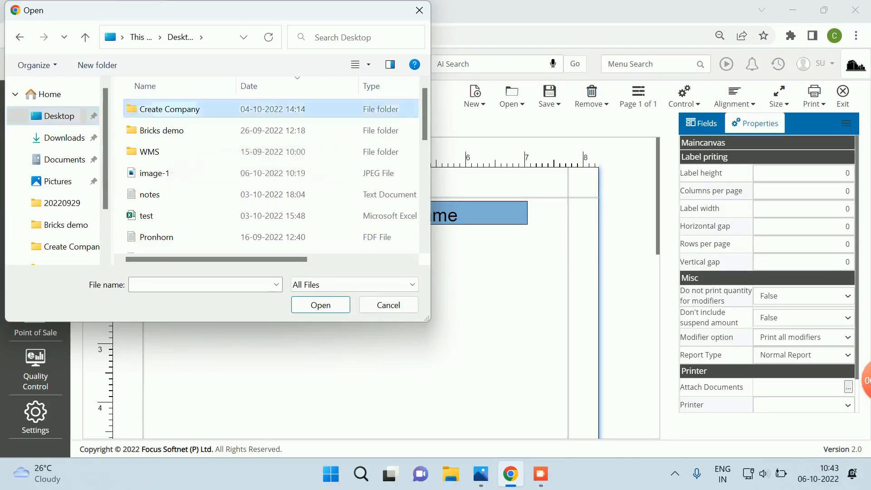
{"action": "double_click", "coordinate": [169, 110]}
{"action": "double_click", "coordinate": [160, 213]}
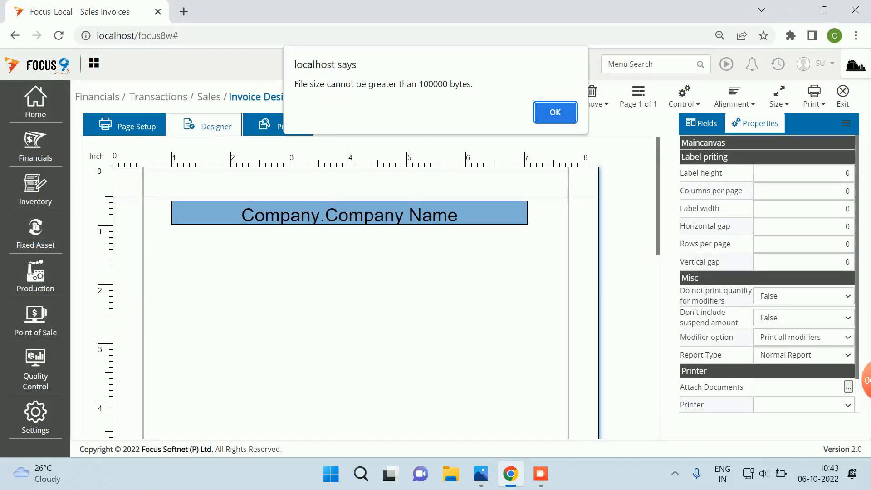
{"action": "key", "text": "Return"}
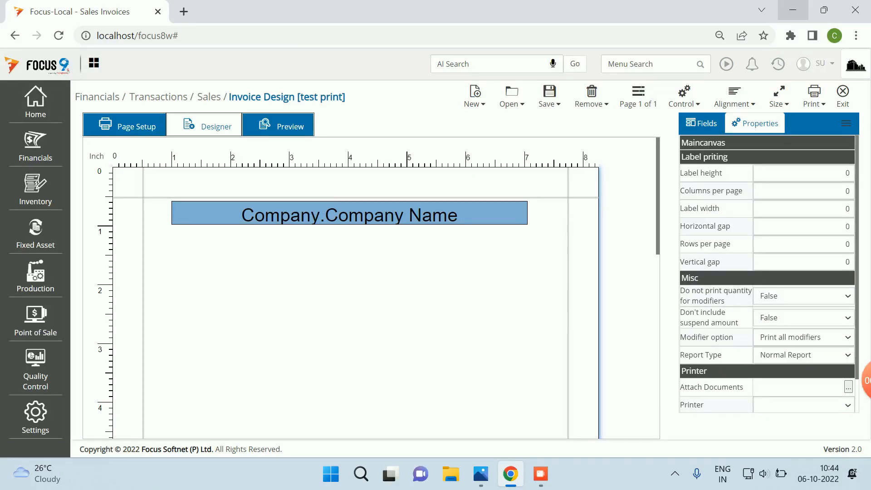
Step: Minimize Focus 9 and search the web for 'logo sample' in Chrome
{"action": "left_click", "coordinate": [793, 10]}
{"action": "double_click", "coordinate": [177, 80]}
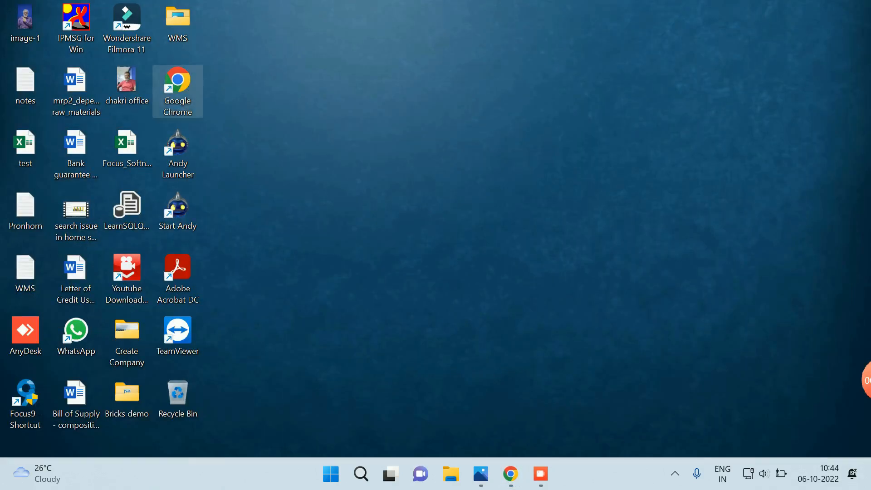
{"action": "type", "text": "logo"}
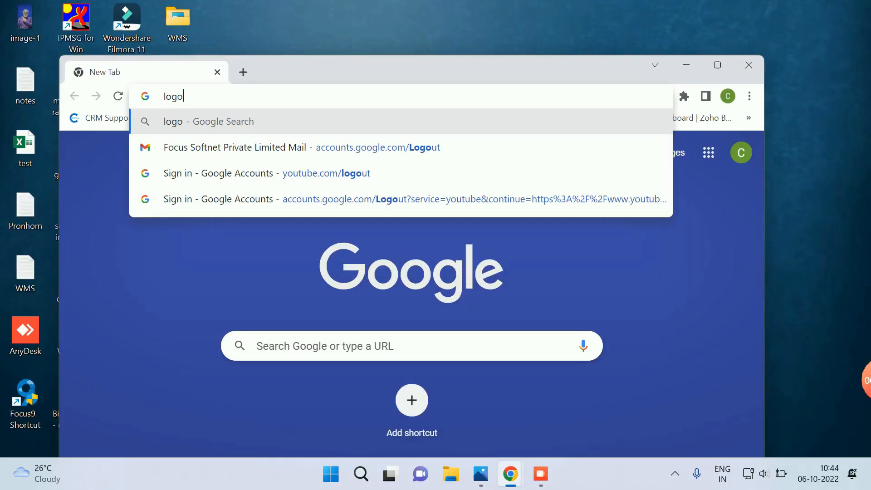
{"action": "type", "text": " sample"}
{"action": "key", "text": "Return"}
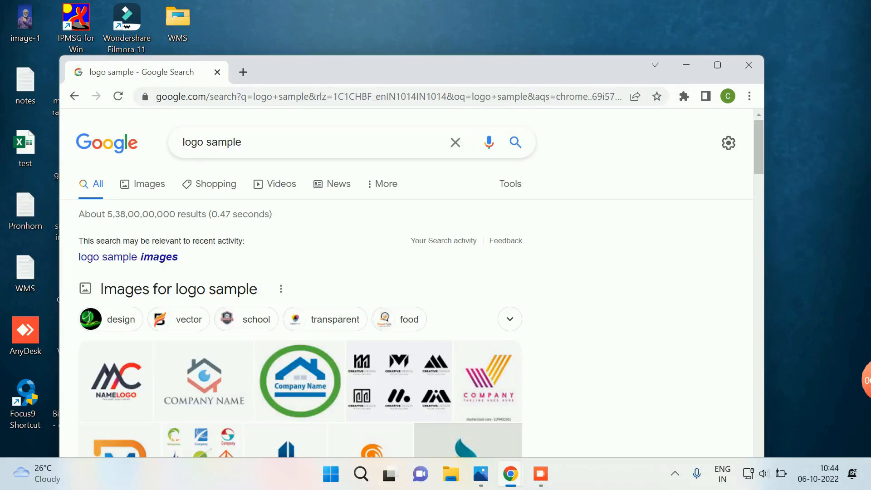
{"action": "scroll", "coordinate": [299, 282], "scroll_direction": "down", "scroll_amount": 2}
{"action": "scroll", "coordinate": [299, 282], "scroll_direction": "down", "scroll_amount": 2}
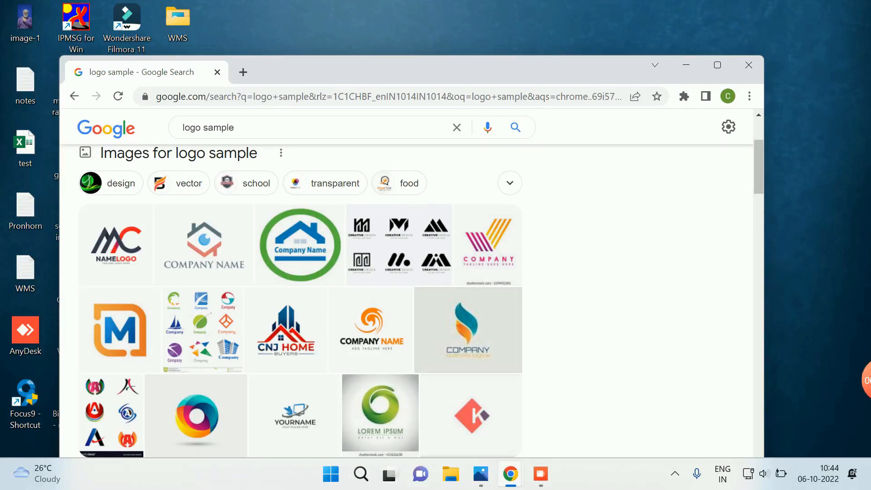
Step: Save a COMPANY NAME logo image to the Desktop as 'download' and return to the designer
{"action": "right_click", "coordinate": [209, 233]}
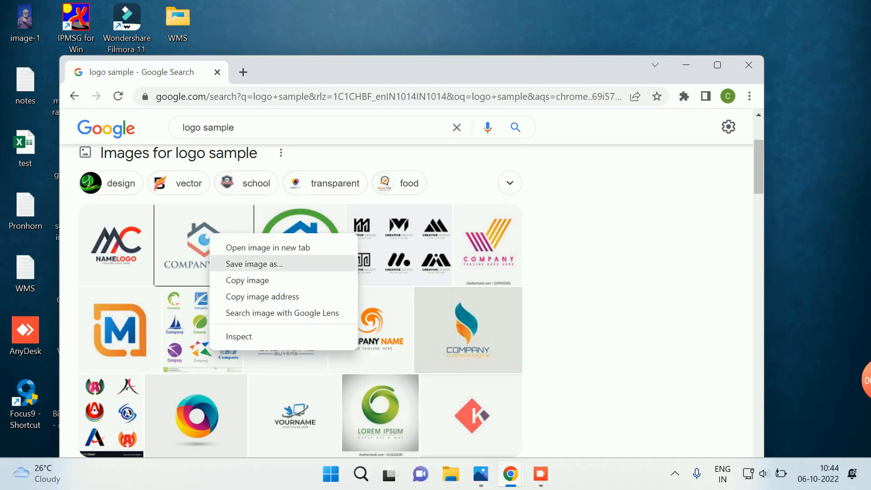
{"action": "left_click", "coordinate": [253, 263]}
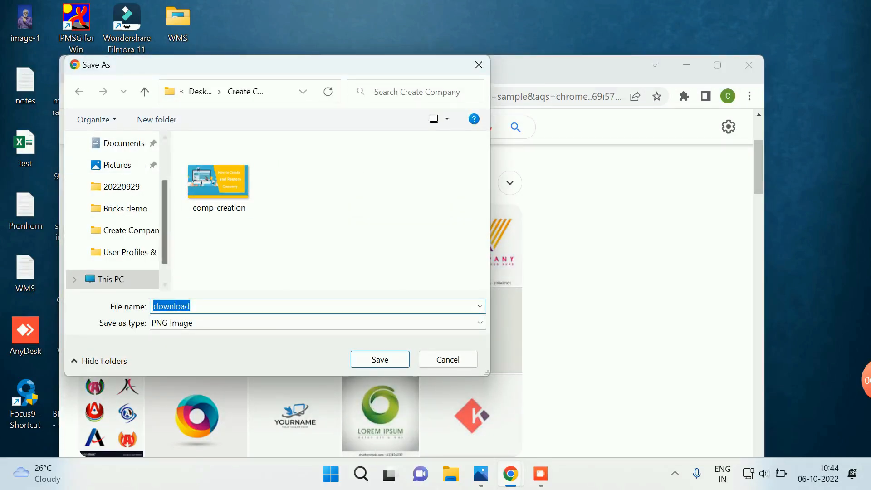
{"action": "scroll", "coordinate": [122, 191], "scroll_direction": "up", "scroll_amount": 2}
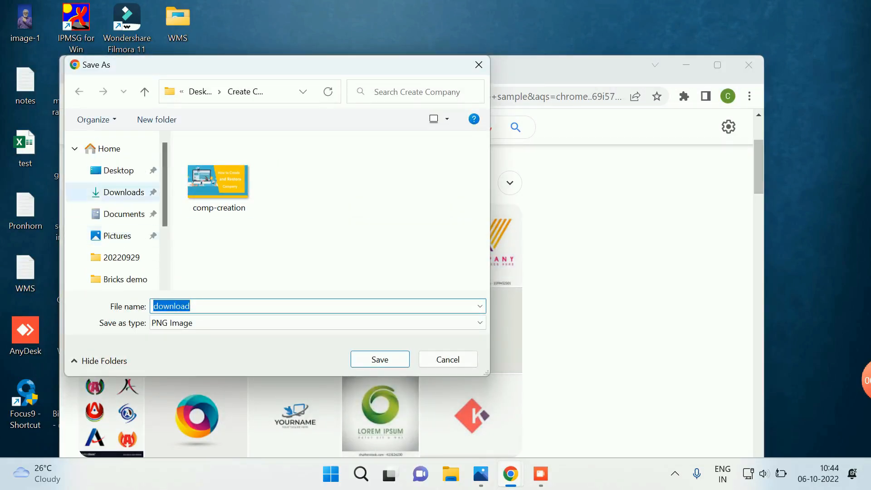
{"action": "left_click", "coordinate": [119, 170]}
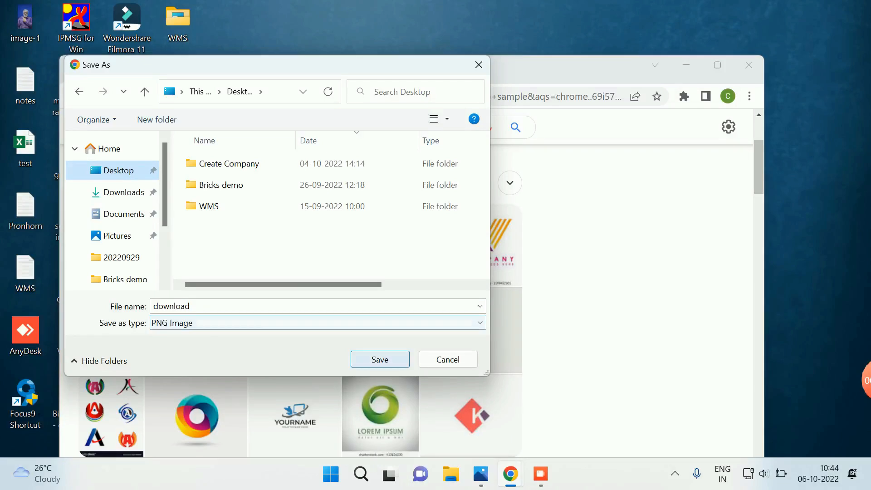
{"action": "left_click", "coordinate": [380, 360]}
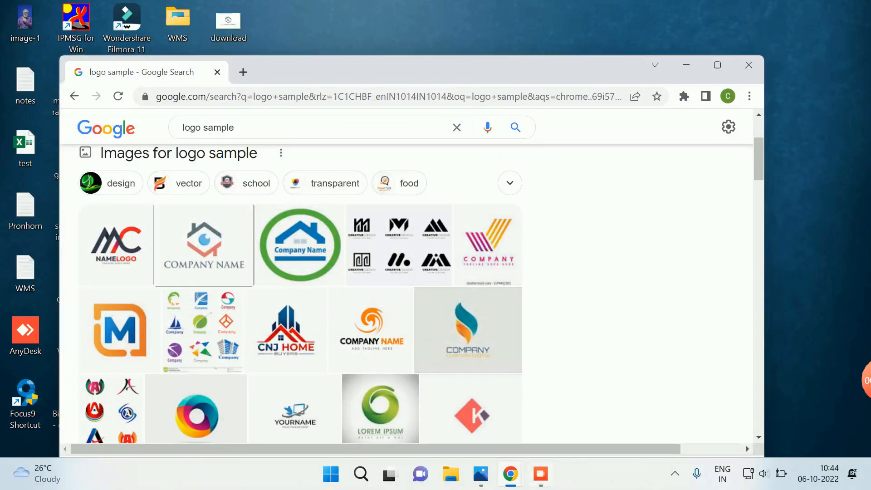
{"action": "left_click", "coordinate": [748, 65]}
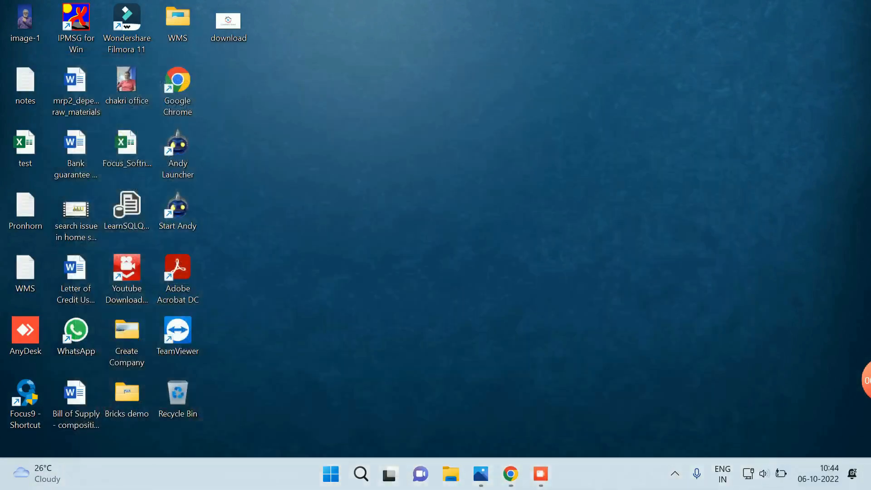
{"action": "left_click", "coordinate": [510, 474]}
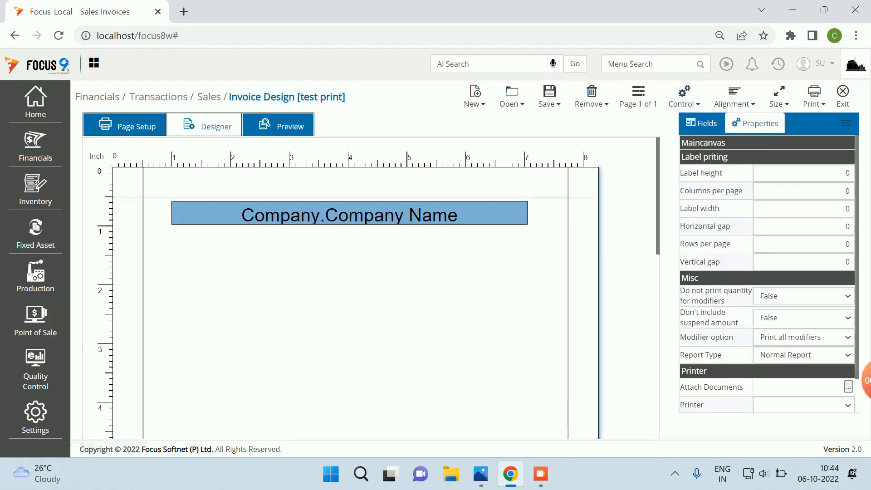
Step: Insert the Desktop image 'download' onto the layout canvas
{"action": "left_click", "coordinate": [236, 238]}
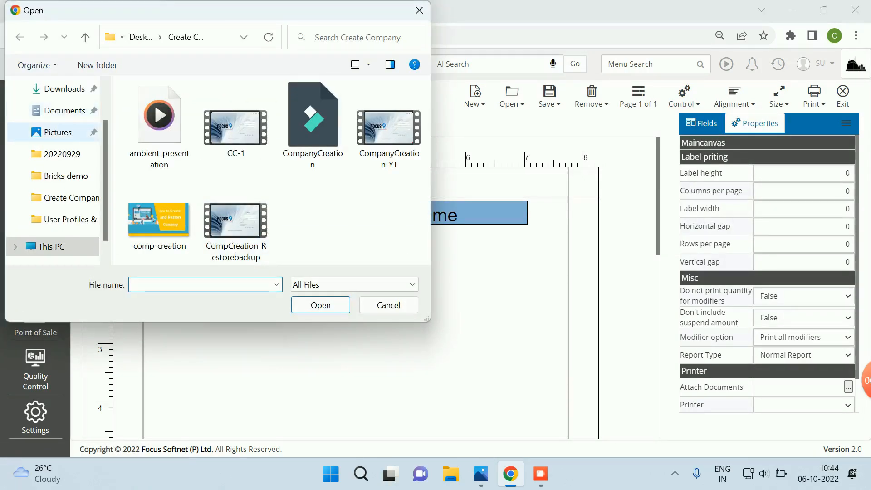
{"action": "scroll", "coordinate": [55, 136], "scroll_direction": "up", "scroll_amount": 2}
{"action": "left_click", "coordinate": [58, 116]}
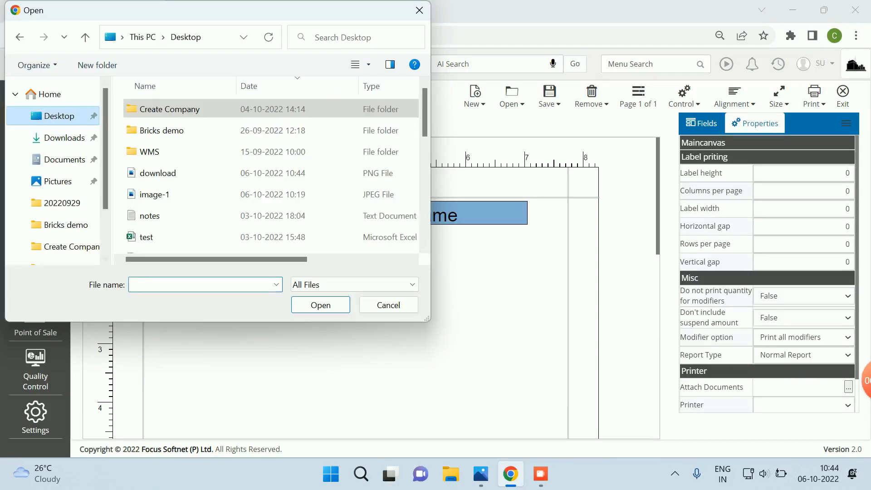
{"action": "double_click", "coordinate": [158, 173]}
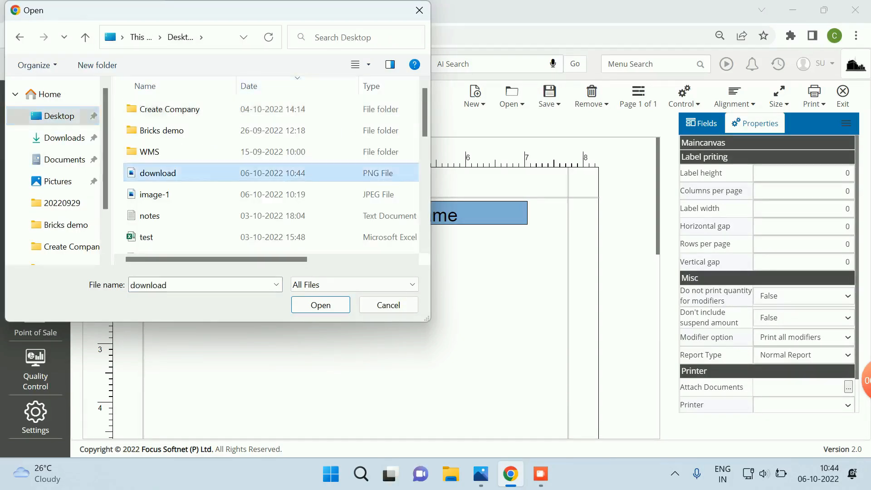
Step: Move the logo to the top left and shift the Company Name field beside it
{"action": "left_click_drag", "start_coordinate": [265, 272], "coordinate": [190, 251]}
{"action": "left_click_drag", "start_coordinate": [357, 218], "coordinate": [384, 217]}
{"action": "mouse_move", "coordinate": [191, 251]}
{"action": "left_mouse_down"}
{"action": "mouse_move", "coordinate": [173, 217]}
{"action": "mouse_move", "coordinate": [175, 274]}
{"action": "mouse_move", "coordinate": [174, 243]}
{"action": "mouse_move", "coordinate": [174, 252]}
{"action": "left_mouse_up"}
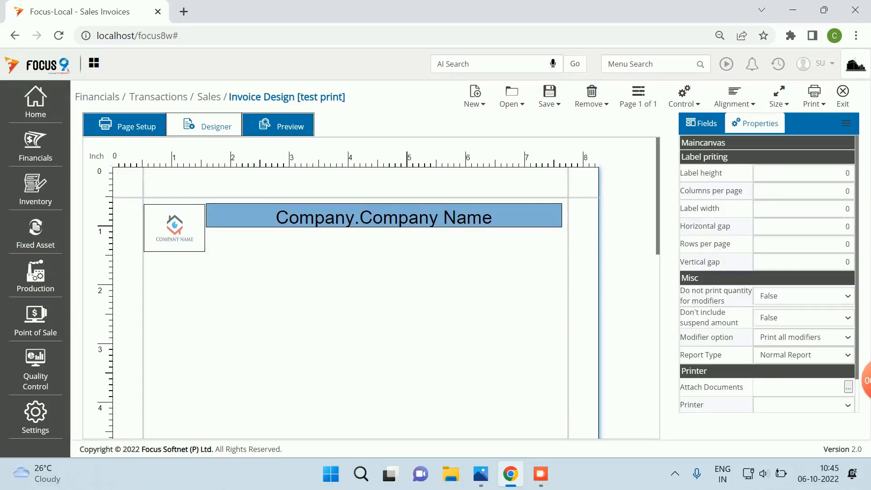
Step: Enlarge the logo and fit the Company Name field beside it at matching height
{"action": "left_click_drag", "start_coordinate": [317, 217], "coordinate": [355, 226]}
{"action": "mouse_move", "coordinate": [204, 228]}
{"action": "left_mouse_down"}
{"action": "mouse_move", "coordinate": [225, 228]}
{"action": "mouse_move", "coordinate": [188, 225]}
{"action": "left_mouse_up"}
{"action": "left_click_drag", "start_coordinate": [421, 225], "coordinate": [410, 214]}
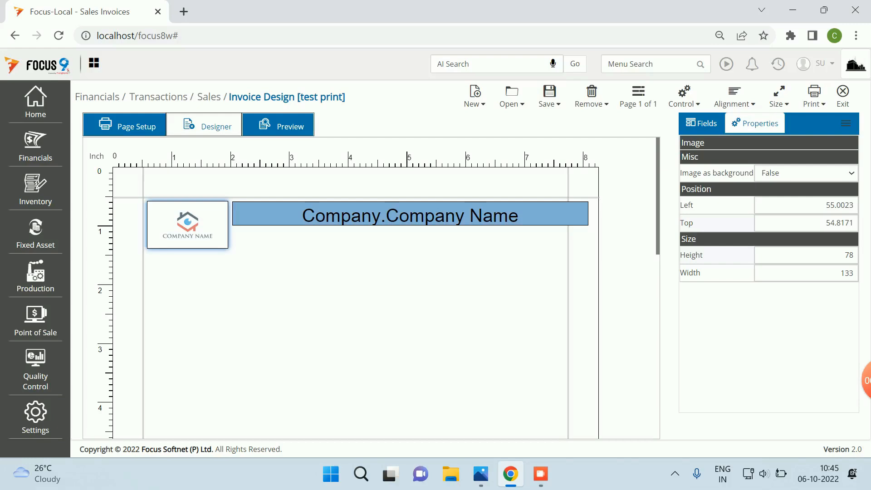
{"action": "left_click_drag", "start_coordinate": [588, 213], "coordinate": [566, 213]}
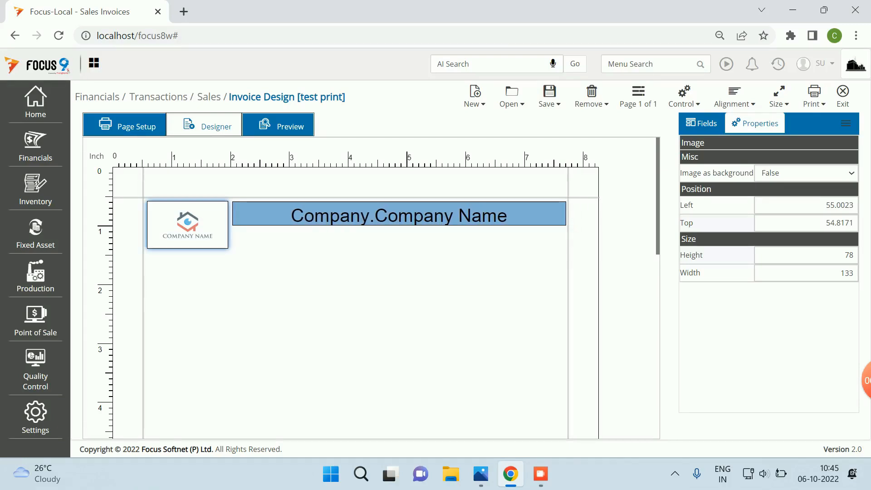
{"action": "left_click_drag", "start_coordinate": [399, 225], "coordinate": [399, 248]}
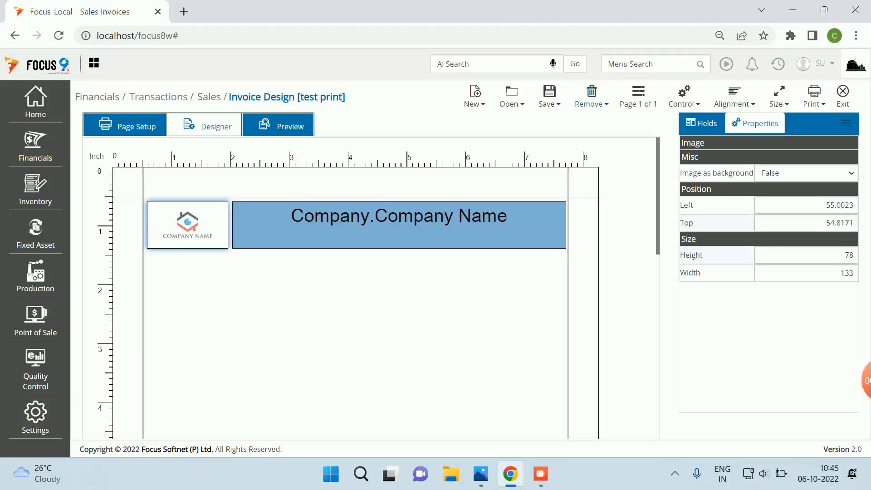
Step: Save the layout and check it in Preview before returning to Designer
{"action": "left_click", "coordinate": [549, 96]}
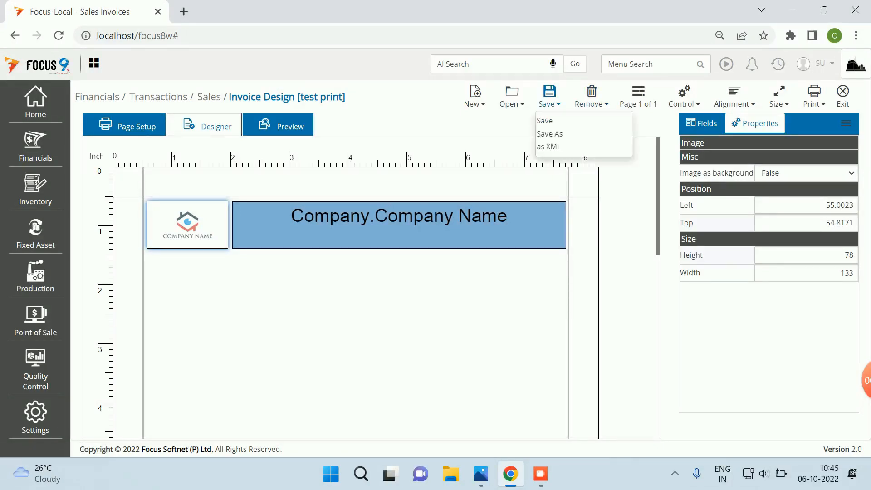
{"action": "left_click", "coordinate": [546, 121]}
{"action": "left_click", "coordinate": [278, 125]}
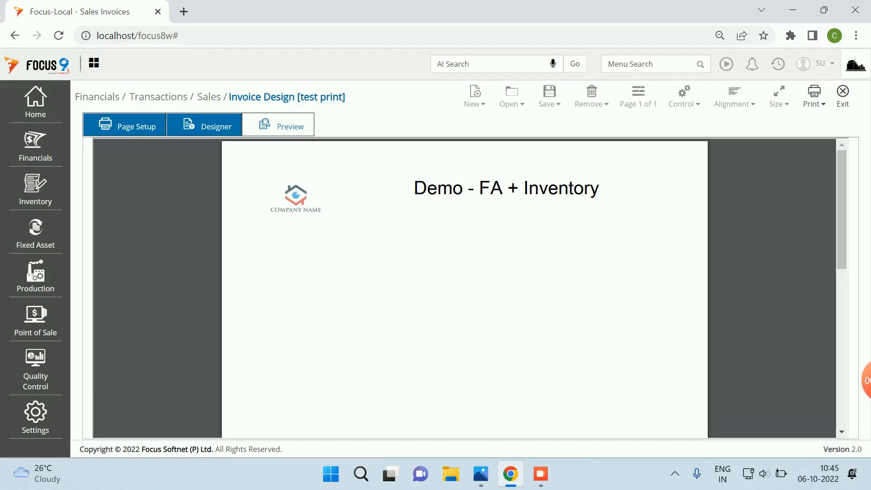
{"action": "left_click", "coordinate": [207, 125]}
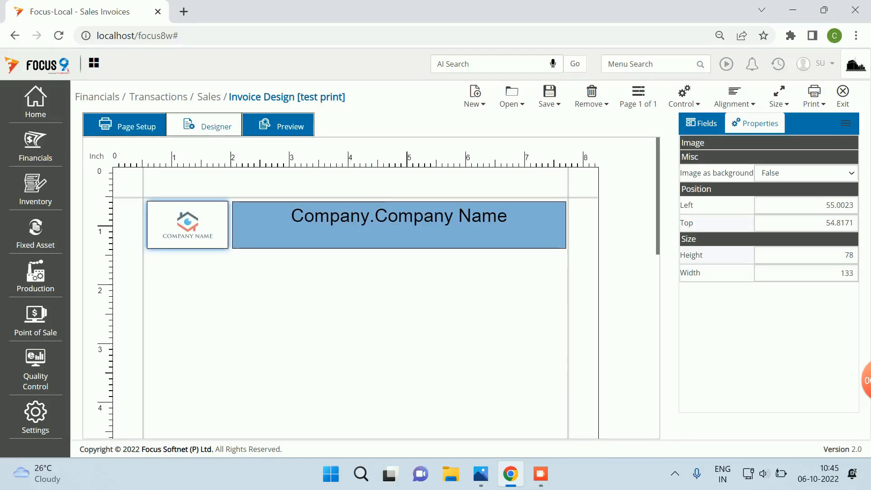
Step: Narrow the logo slightly and draw a rectangle border framing the logo and Company Name header
{"action": "left_click_drag", "start_coordinate": [147, 225], "coordinate": [151, 225]}
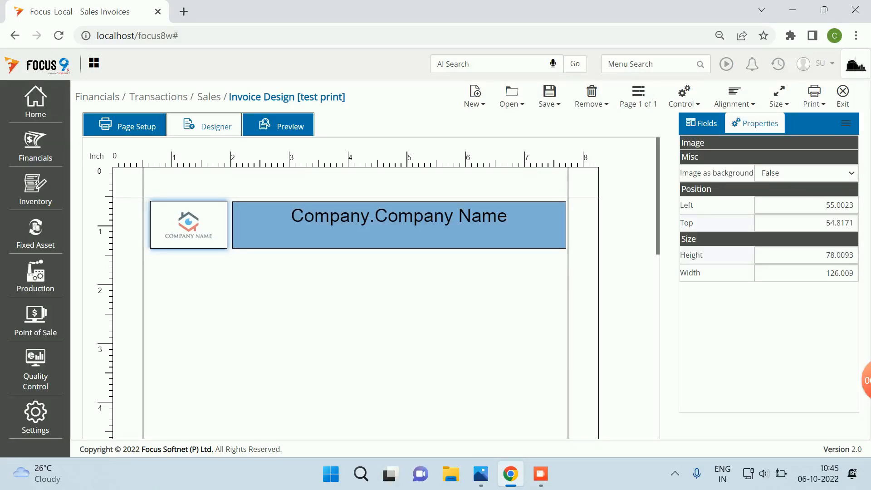
{"action": "left_click", "coordinate": [684, 97]}
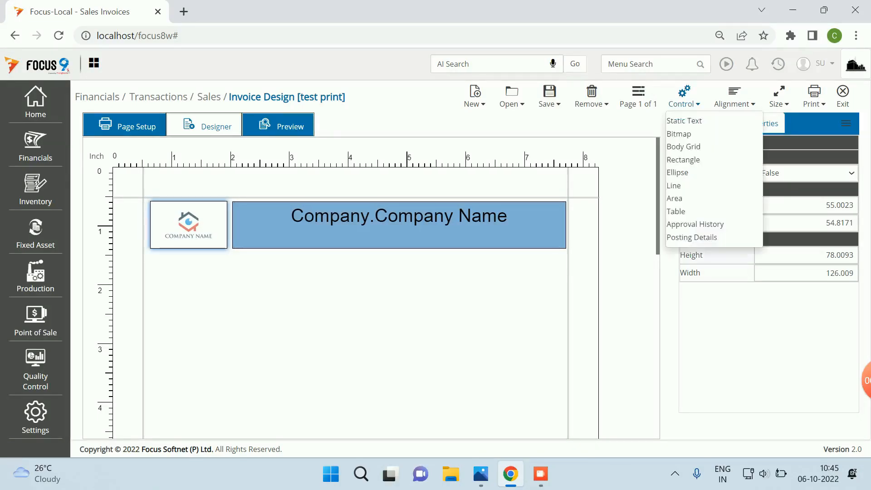
{"action": "left_click", "coordinate": [683, 160]}
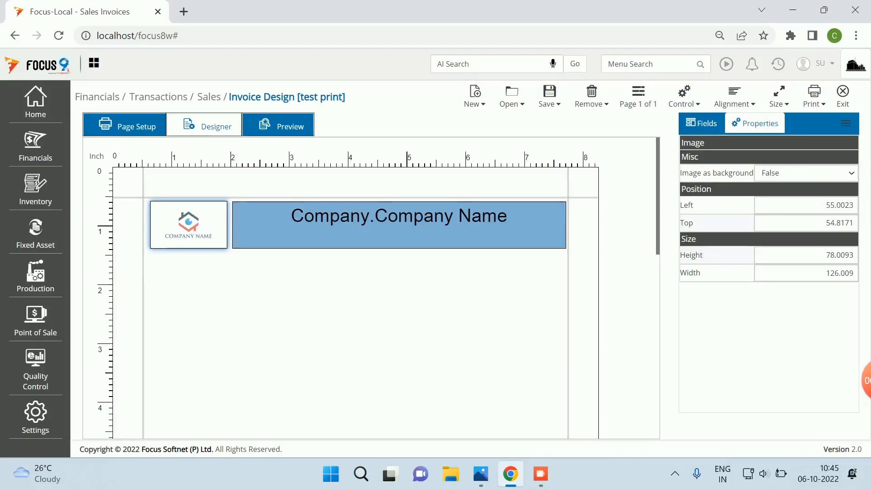
{"action": "left_click", "coordinate": [164, 271]}
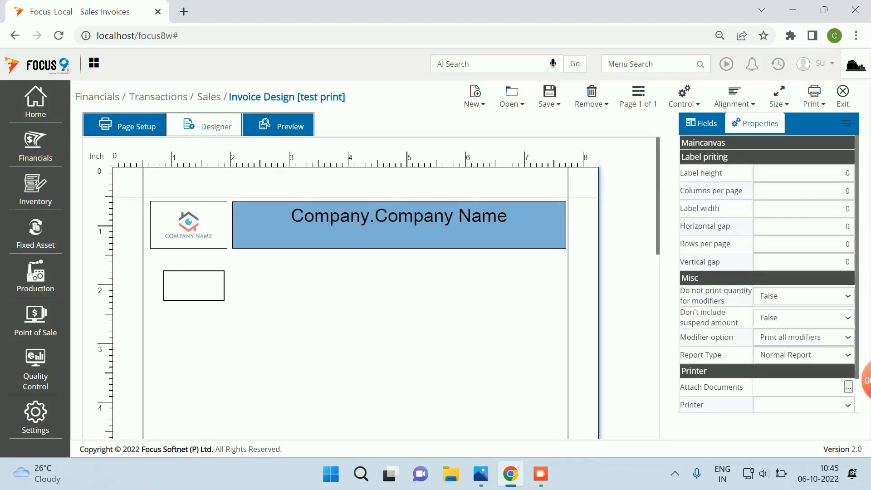
{"action": "left_click_drag", "start_coordinate": [164, 271], "coordinate": [147, 198]}
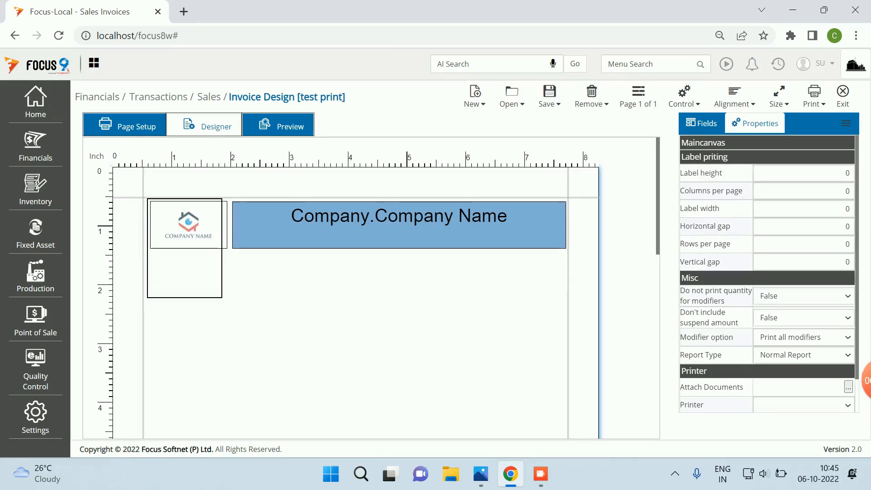
{"action": "left_click_drag", "start_coordinate": [221, 248], "coordinate": [566, 248]}
{"action": "left_click_drag", "start_coordinate": [357, 298], "coordinate": [357, 252]}
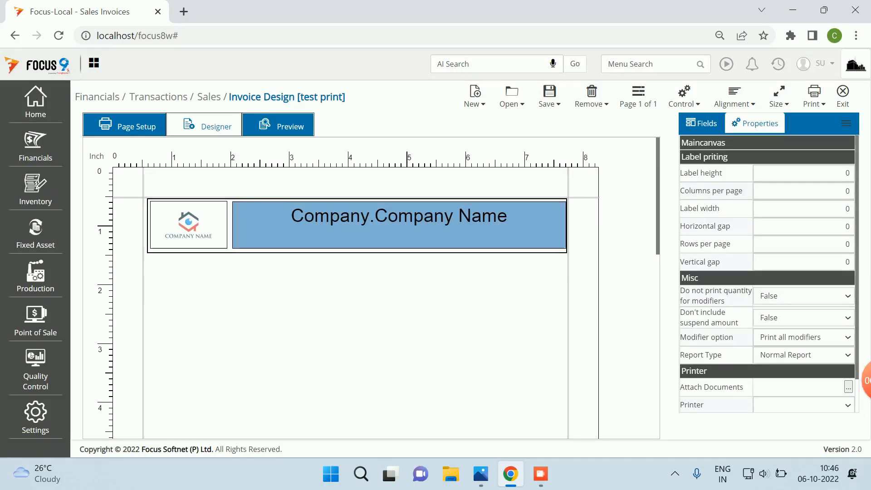
Step: Nudge the header border box slightly left and show the invoice Fields list
{"action": "left_click", "coordinate": [357, 295]}
{"action": "key", "text": "Left"}
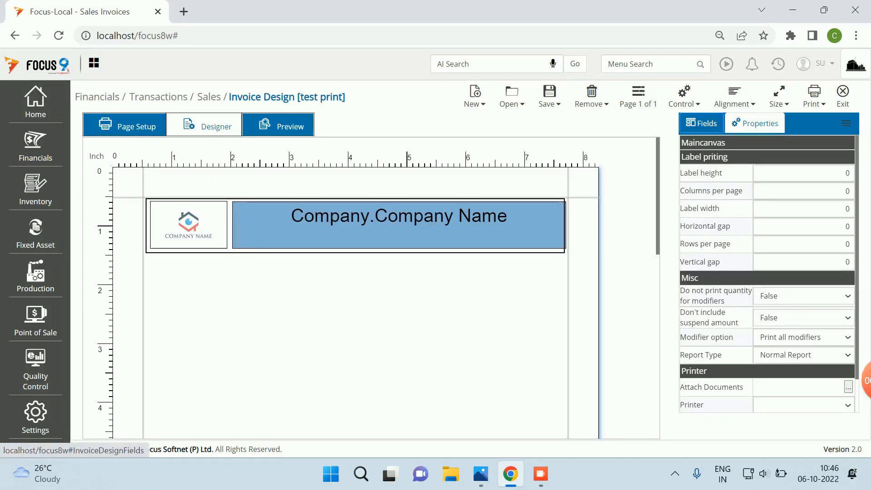
{"action": "left_click", "coordinate": [701, 123]}
Step: Drag the Header DocNo and Date fields, with their labels, below the header box on the right
{"action": "left_click", "coordinate": [684, 141]}
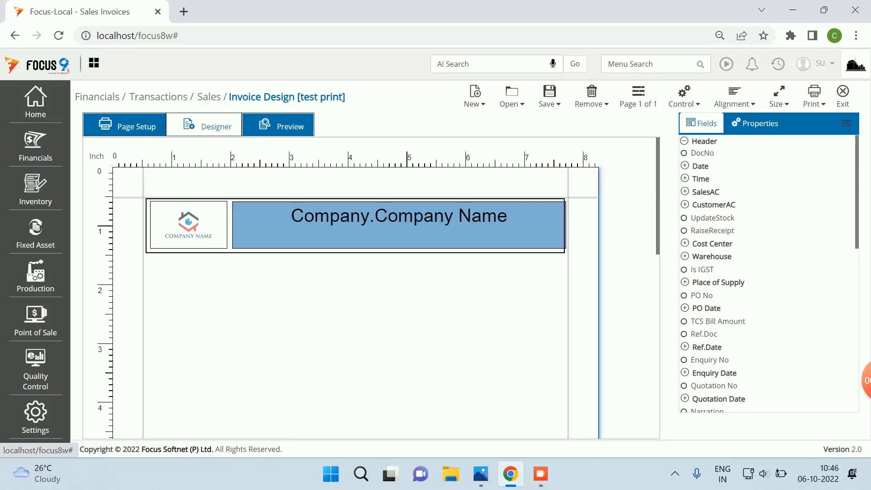
{"action": "left_click_drag", "start_coordinate": [702, 153], "coordinate": [434, 266]}
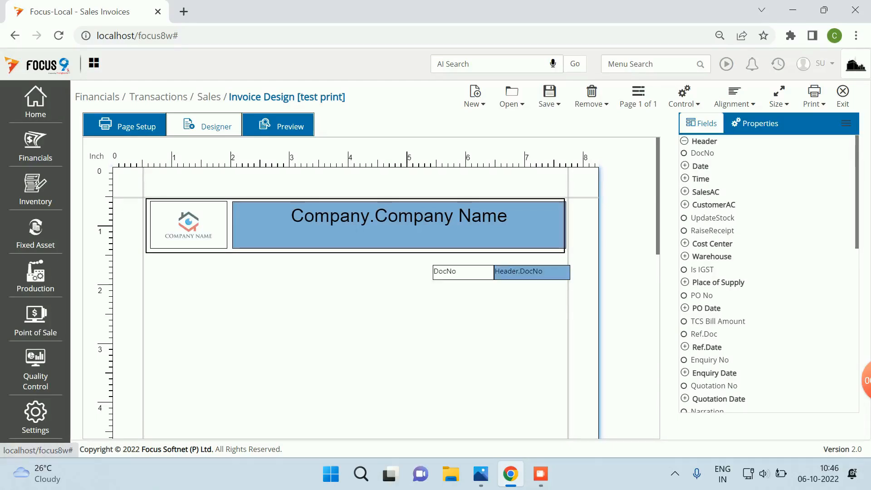
{"action": "left_click", "coordinate": [684, 166]}
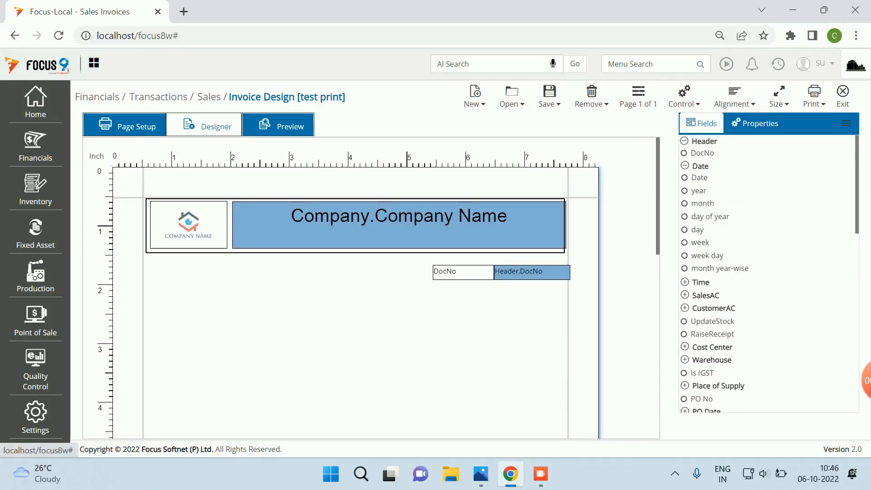
{"action": "left_click_drag", "start_coordinate": [699, 178], "coordinate": [438, 289]}
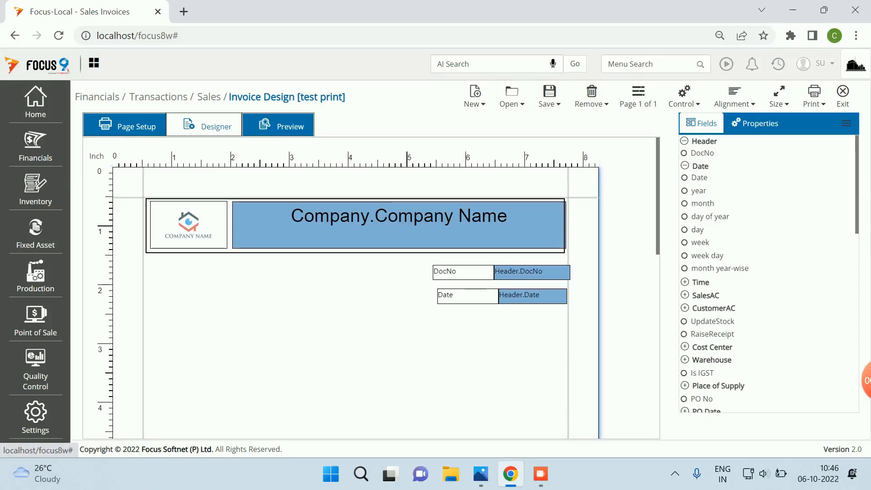
{"action": "left_click", "coordinate": [684, 141]}
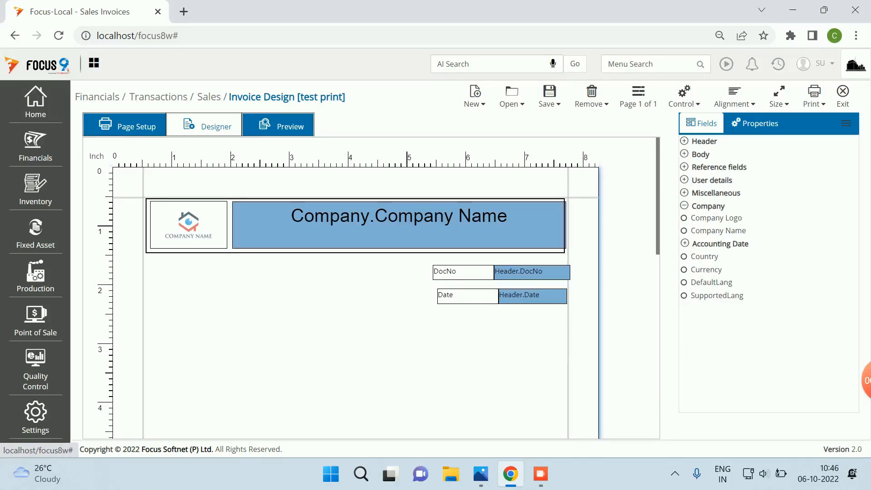
{"action": "left_click", "coordinate": [683, 141]}
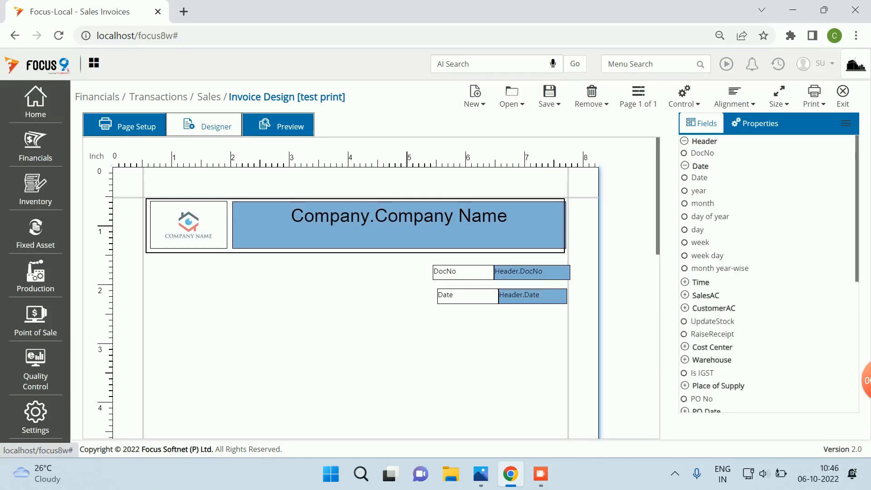
{"action": "left_click", "coordinate": [685, 308]}
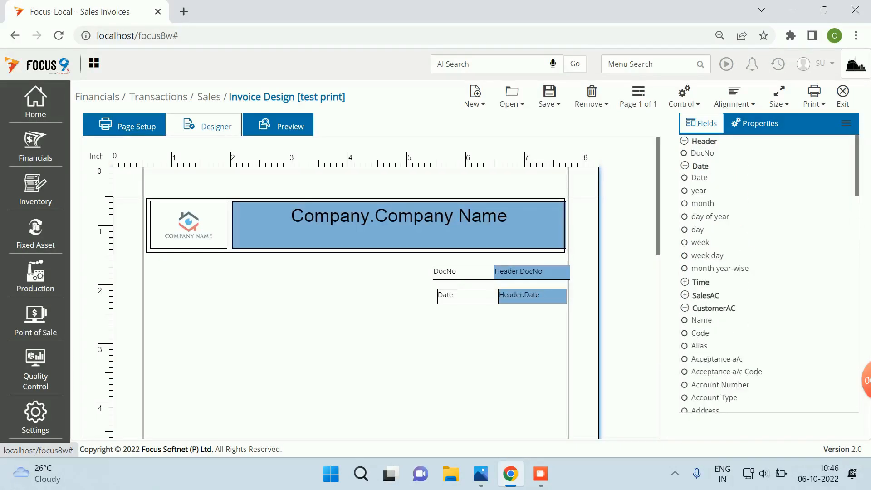
Step: Add the CustomerAC Name field, relabel it 'To M/s.', and move the field beneath that label
{"action": "left_click_drag", "start_coordinate": [701, 319], "coordinate": [179, 266]}
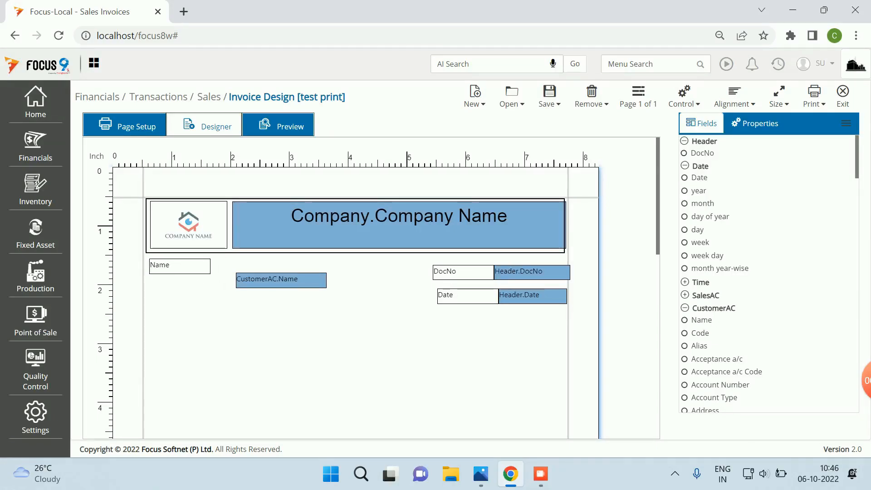
{"action": "right_click", "coordinate": [176, 270]}
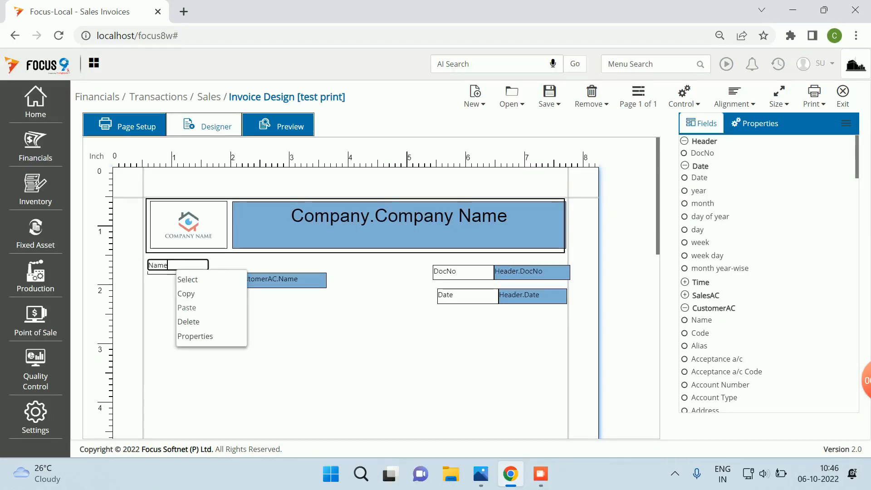
{"action": "left_click", "coordinate": [200, 335]}
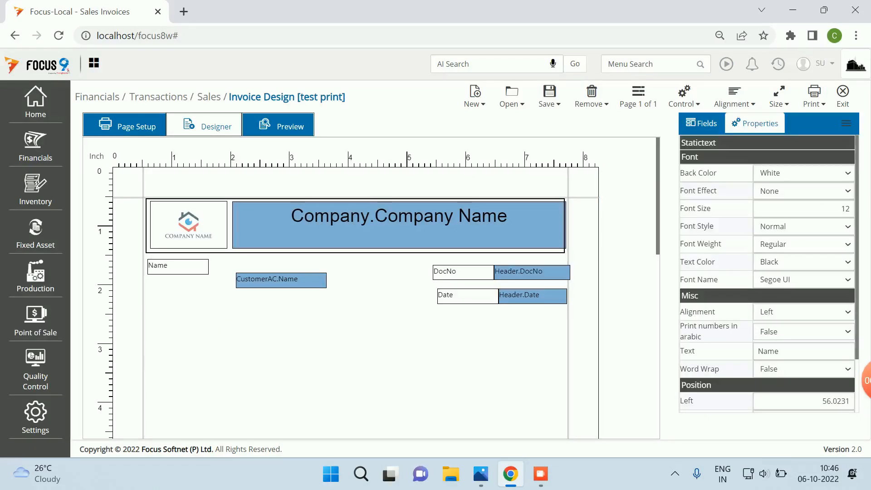
{"action": "left_click", "coordinate": [787, 351]}
{"action": "key", "text": "ctrl+a"}
{"action": "type", "text": "T"}
{"action": "left_click", "coordinate": [549, 97]}
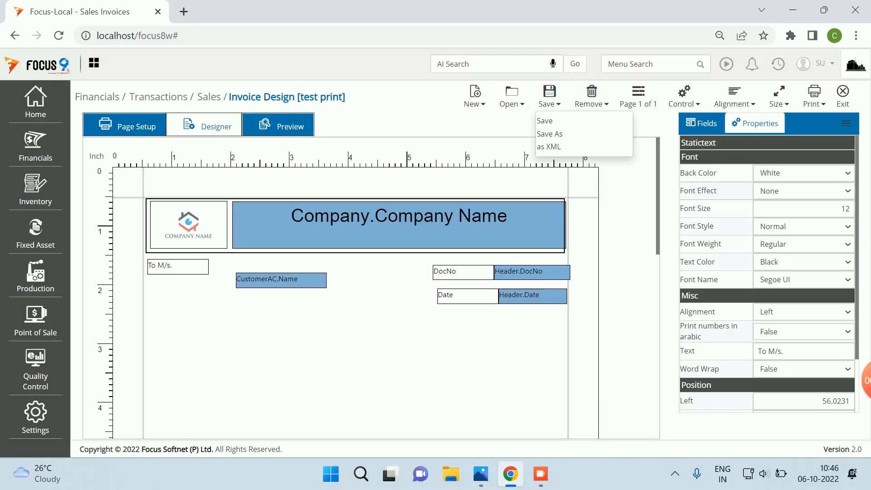
{"action": "left_click_drag", "start_coordinate": [281, 279], "coordinate": [366, 293]}
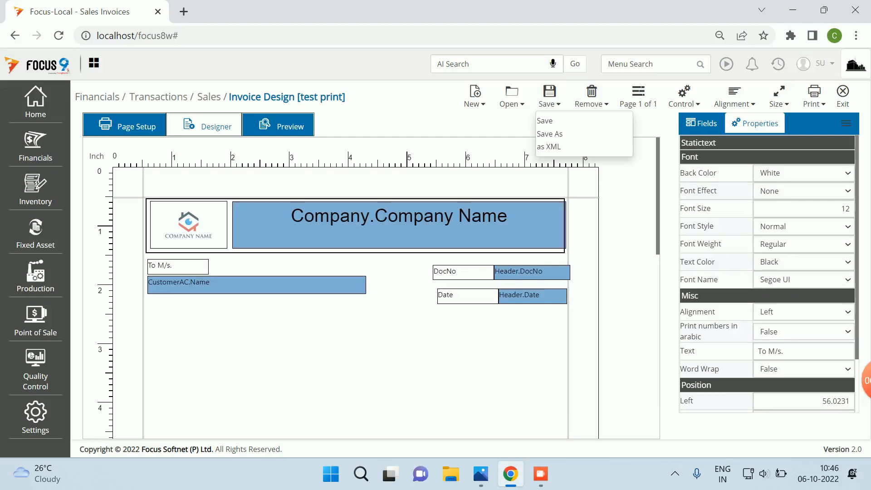
Step: Align the Date label under DocNo and change its text to 'Date :'
{"action": "left_click_drag", "start_coordinate": [467, 296], "coordinate": [463, 296]}
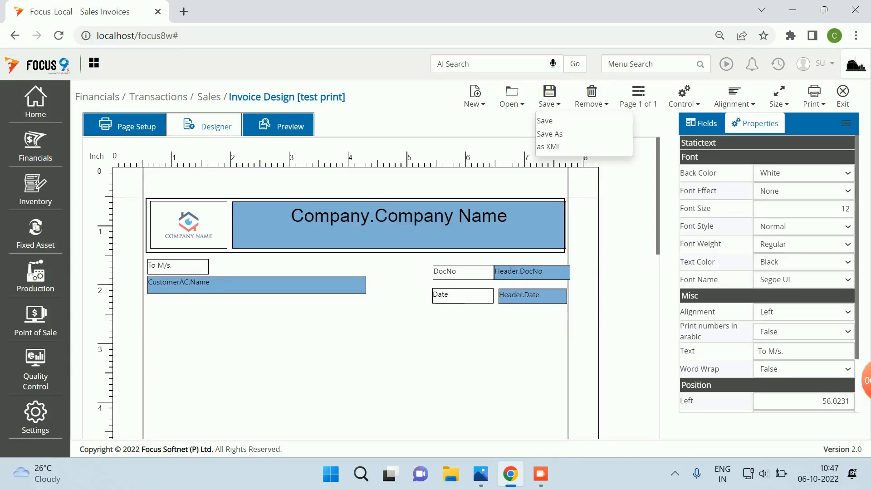
{"action": "right_click", "coordinate": [452, 271]}
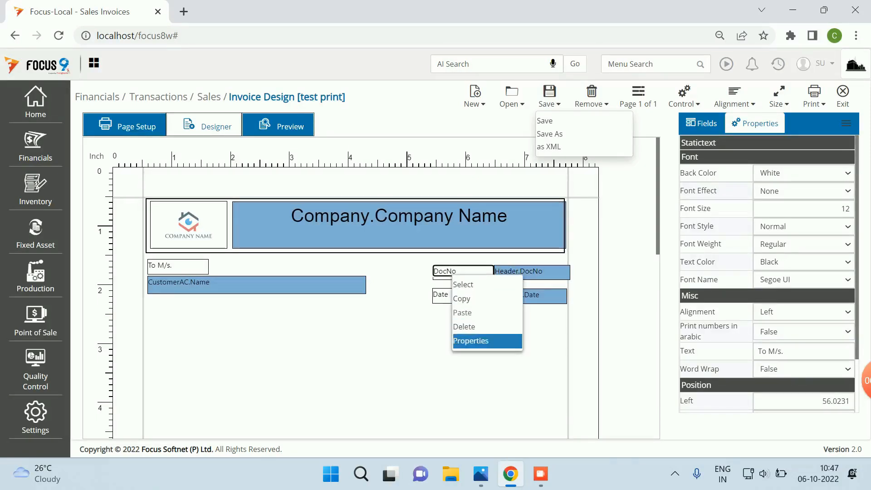
{"action": "left_click", "coordinate": [470, 341]}
{"action": "left_click", "coordinate": [789, 350]}
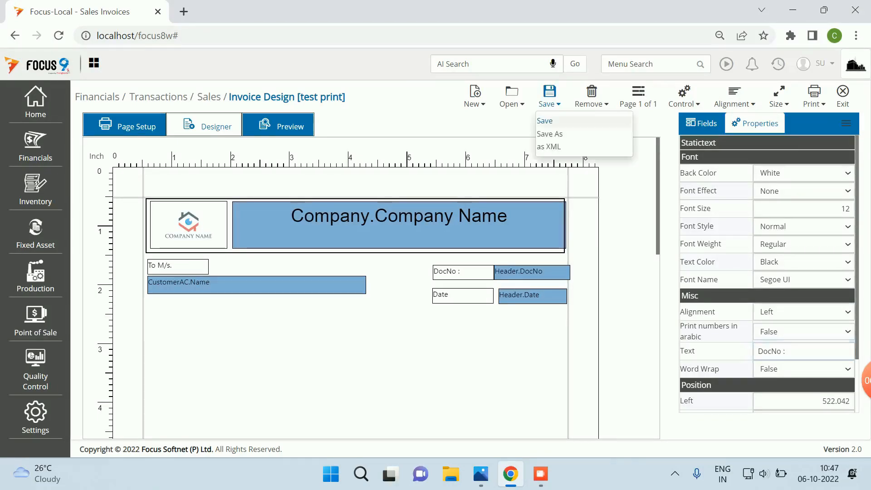
{"action": "right_click", "coordinate": [448, 294]}
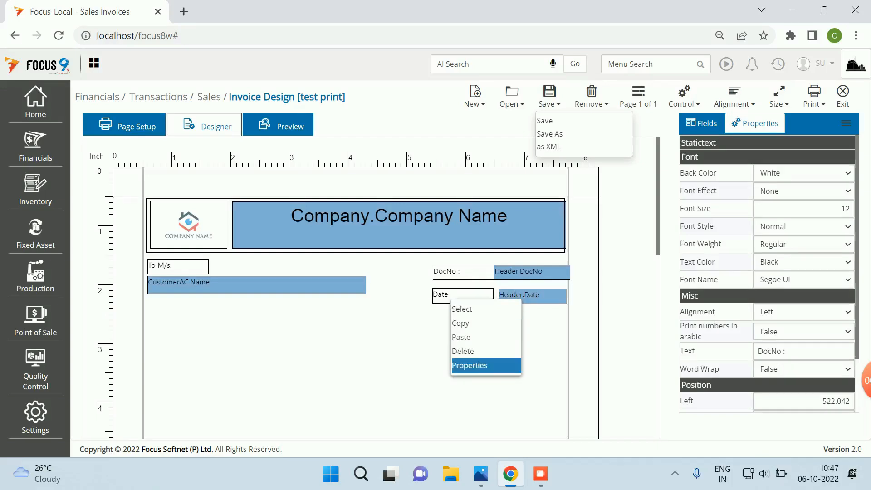
{"action": "left_click", "coordinate": [469, 365]}
{"action": "left_click", "coordinate": [789, 351]}
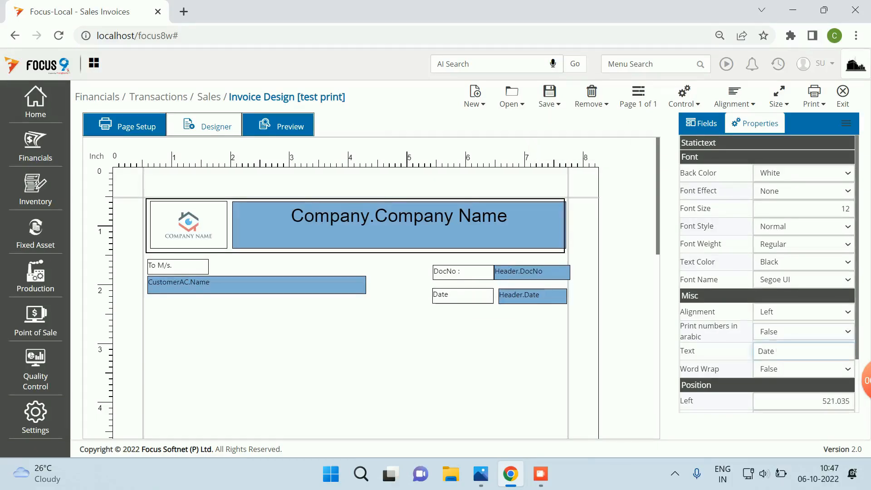
{"action": "type", "text": ":"}
{"action": "left_click", "coordinate": [549, 98]}
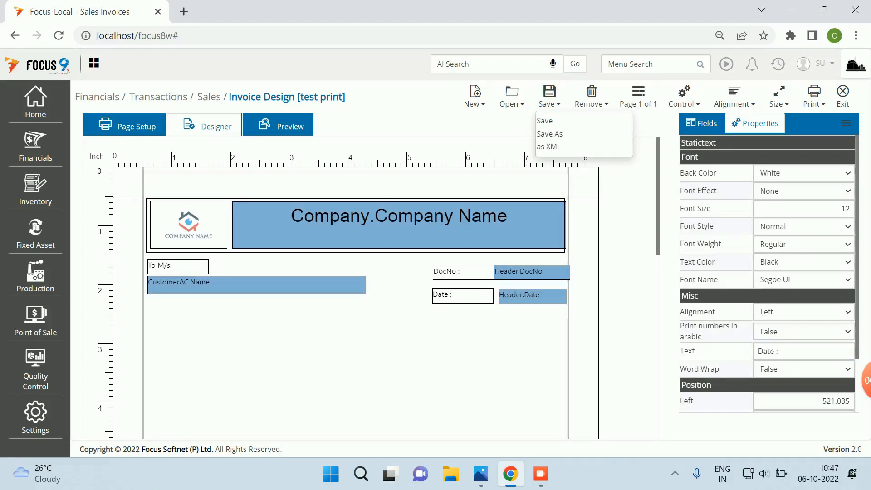
Step: Change the DocNo label text to 'Invoice No :' and narrow the Header.DocNo field box
{"action": "right_click", "coordinate": [442, 271]}
{"action": "left_click", "coordinate": [467, 343]}
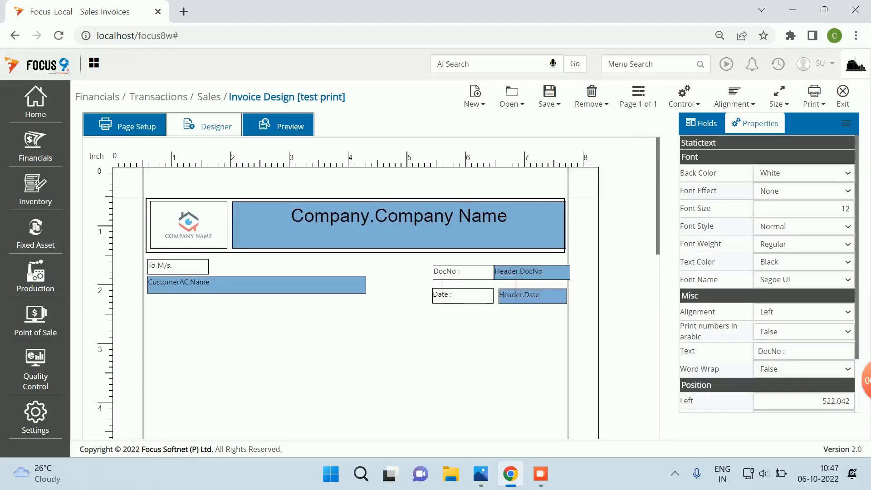
{"action": "left_click_drag", "start_coordinate": [757, 350], "coordinate": [771, 351]}
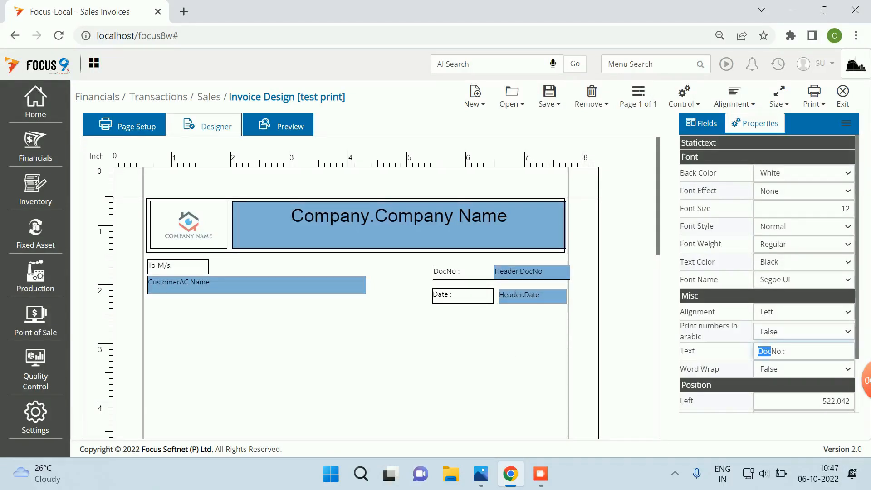
{"action": "key", "text": "BackSpace"}
{"action": "type", "text": "Invoice"}
{"action": "left_click", "coordinate": [548, 96]}
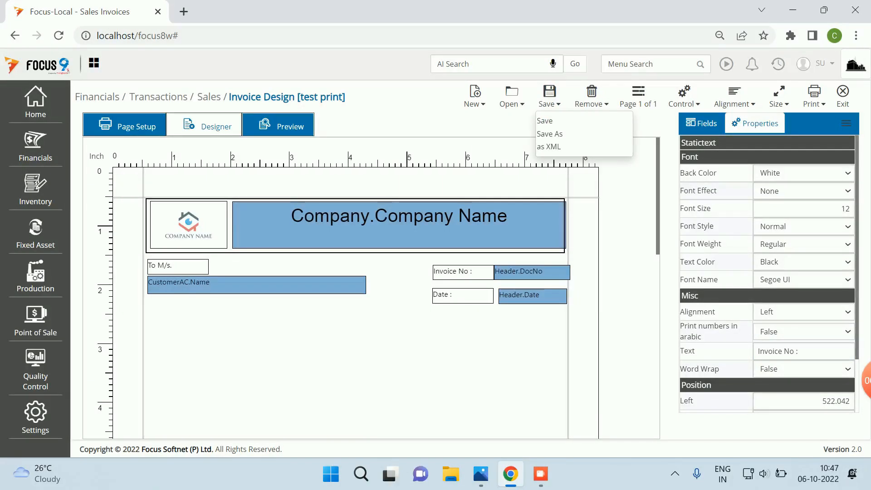
{"action": "left_click", "coordinate": [701, 123]}
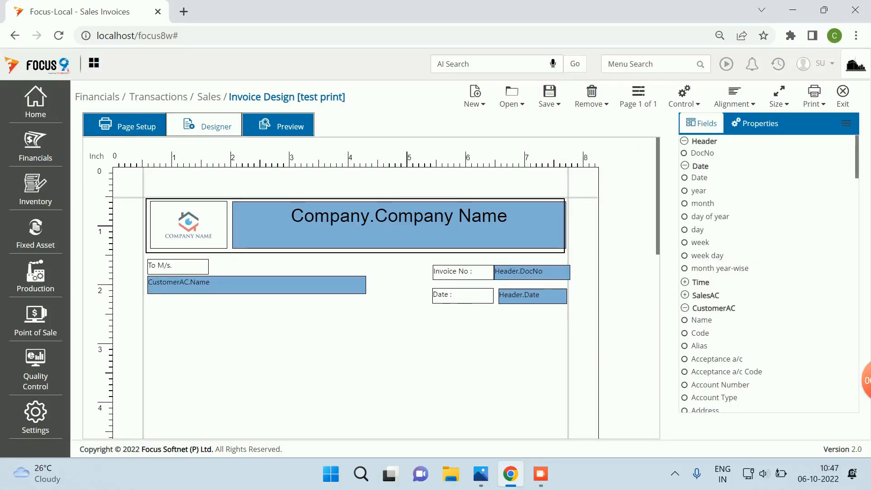
{"action": "left_click_drag", "start_coordinate": [569, 272], "coordinate": [560, 272]}
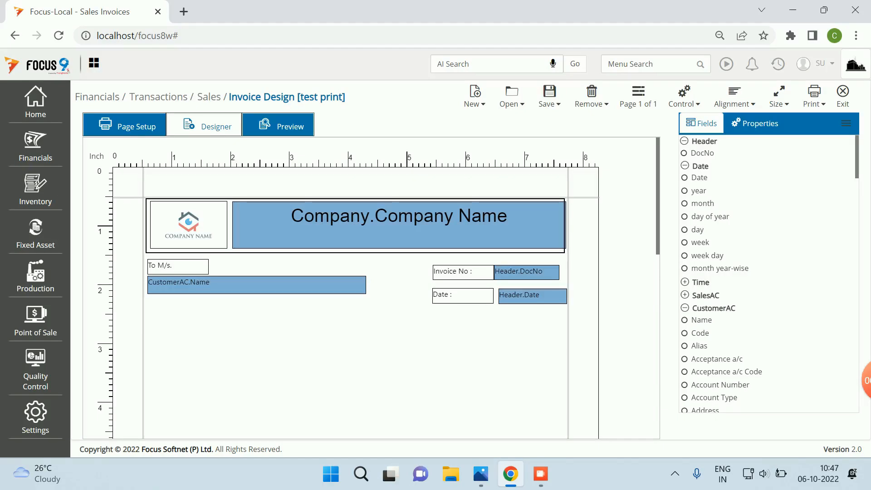
Step: Resize the Header.Date box and add a new rectangle stretched across the page width
{"action": "left_click_drag", "start_coordinate": [566, 295], "coordinate": [563, 295]}
{"action": "left_click_drag", "start_coordinate": [498, 296], "coordinate": [494, 297]}
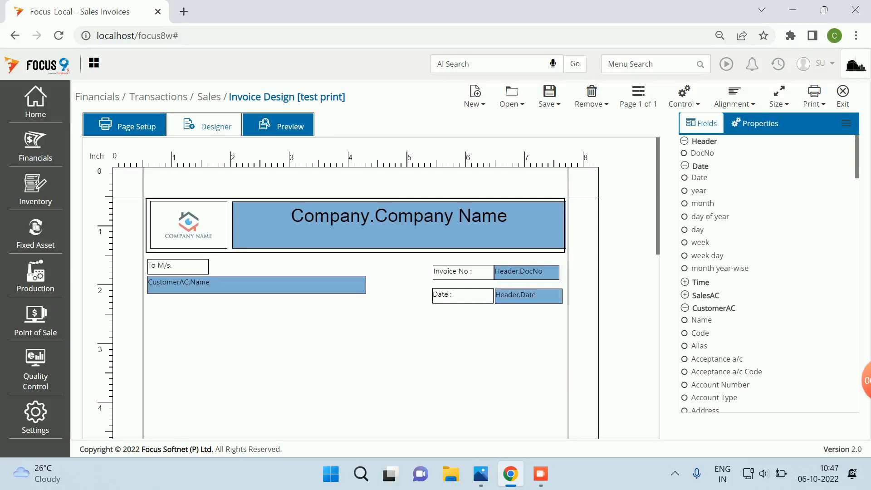
{"action": "left_click", "coordinate": [684, 97]}
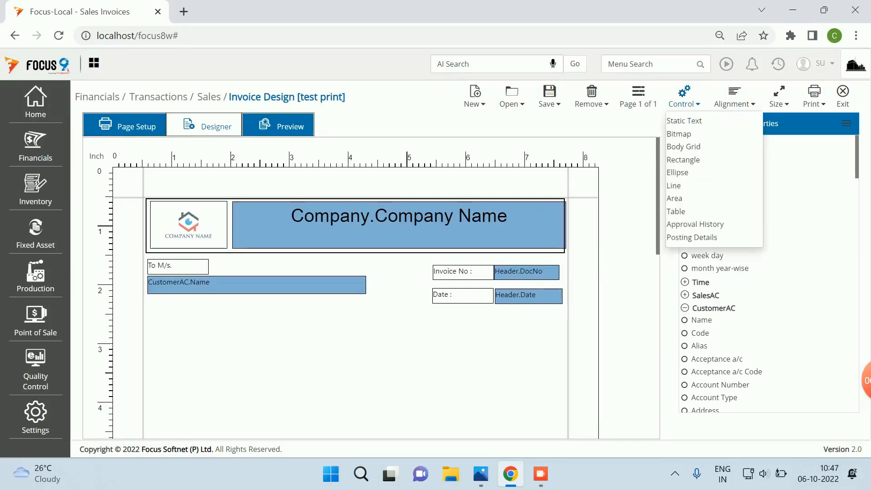
{"action": "left_click", "coordinate": [686, 159]}
{"action": "left_click", "coordinate": [201, 342]}
{"action": "left_click_drag", "start_coordinate": [262, 356], "coordinate": [562, 357]}
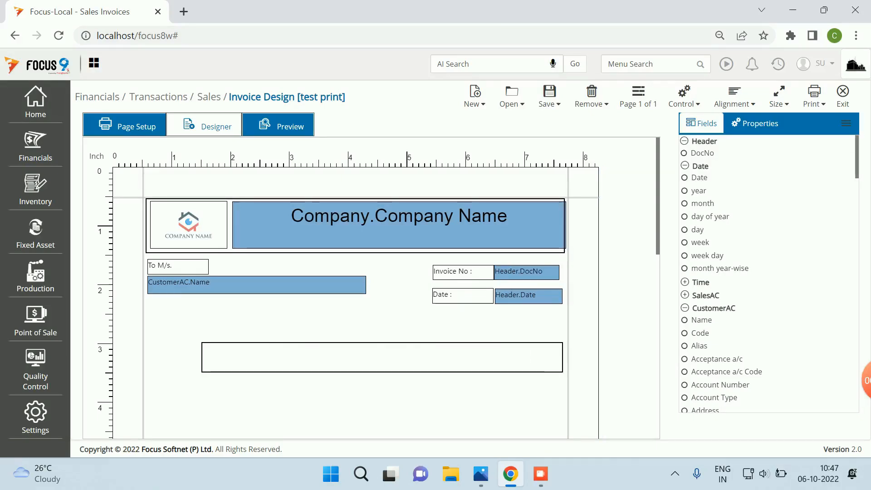
{"action": "left_click_drag", "start_coordinate": [202, 357], "coordinate": [146, 357]}
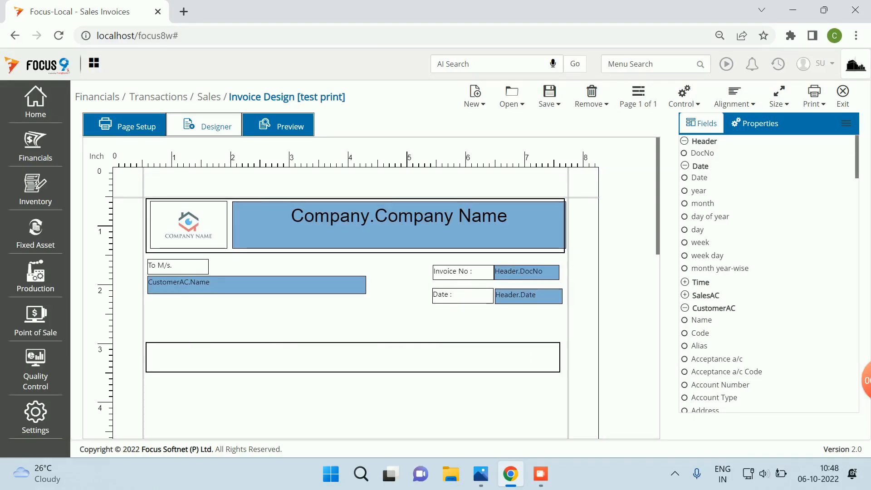
Step: Fit the rectangle around the customer and invoice fields, right edge aligned with the header box
{"action": "left_click_drag", "start_coordinate": [352, 343], "coordinate": [353, 254]}
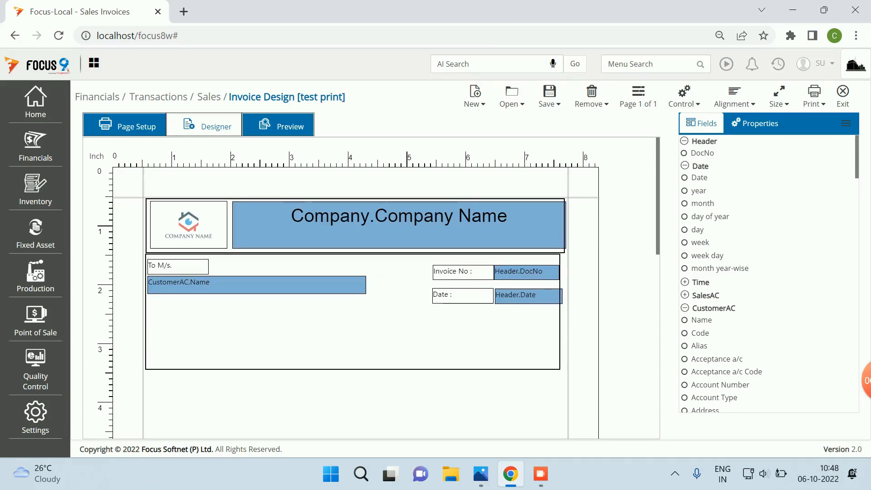
{"action": "left_click_drag", "start_coordinate": [559, 311], "coordinate": [564, 311]}
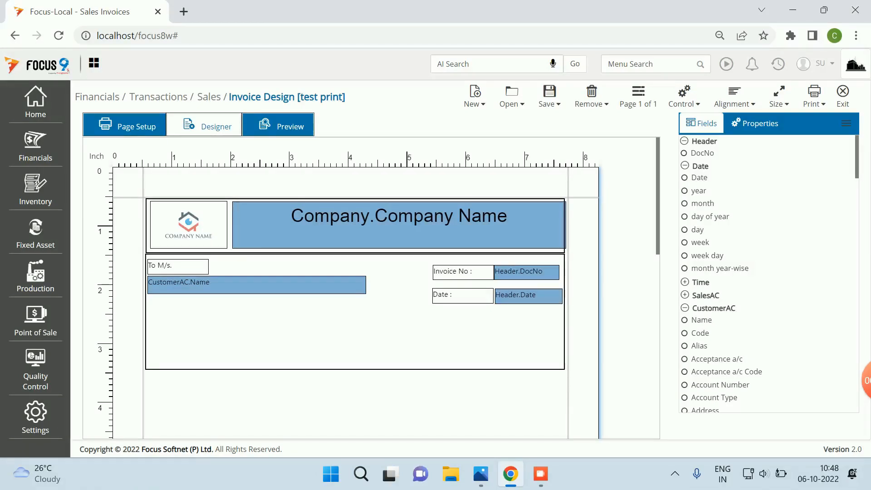
{"action": "left_click_drag", "start_coordinate": [354, 369], "coordinate": [354, 316]}
{"action": "left_click_drag", "start_coordinate": [564, 284], "coordinate": [566, 285]}
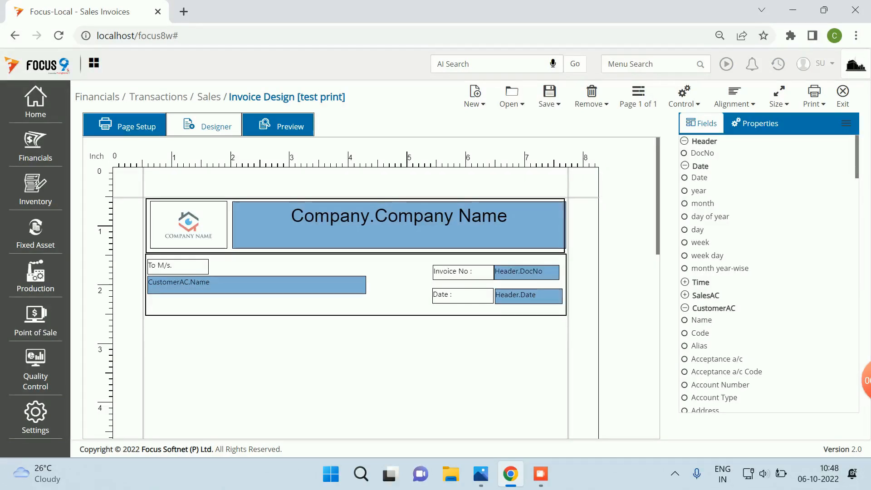
{"action": "left_click", "coordinate": [549, 96]}
Step: Save the layout, preview it with real invoice data, return to Designer, and nudge the header frame left
{"action": "left_click", "coordinate": [549, 97]}
{"action": "left_click", "coordinate": [549, 96]}
{"action": "left_click", "coordinate": [545, 120]}
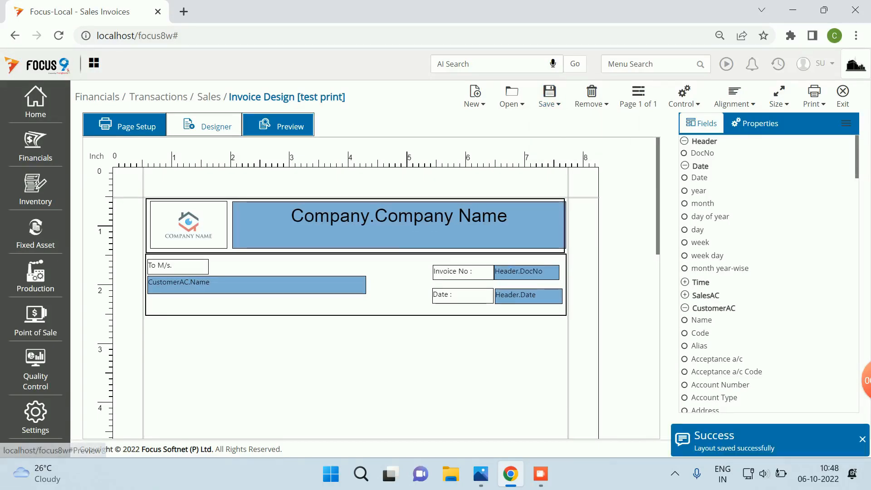
{"action": "left_click", "coordinate": [286, 125]}
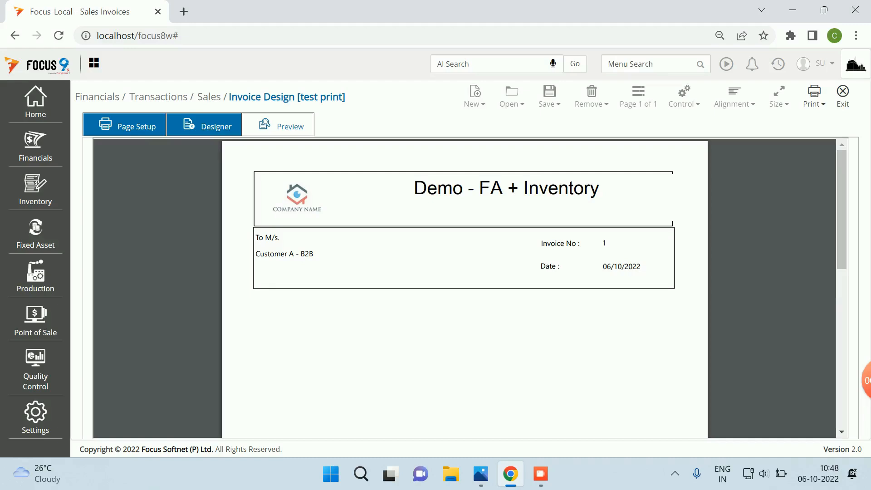
{"action": "left_click", "coordinate": [207, 125]}
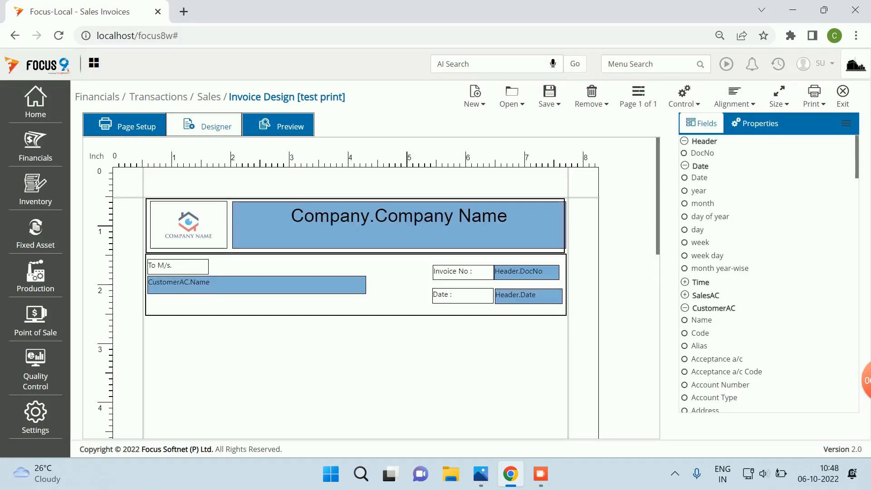
{"action": "left_click_drag", "start_coordinate": [399, 225], "coordinate": [395, 226]}
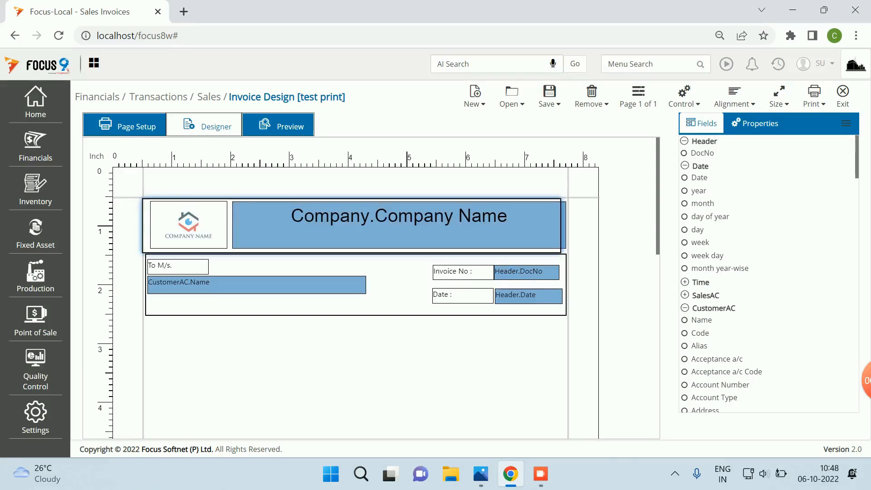
Step: Pull the company name box inside the header frame, then save and preview the layout
{"action": "left_click_drag", "start_coordinate": [565, 225], "coordinate": [552, 226]}
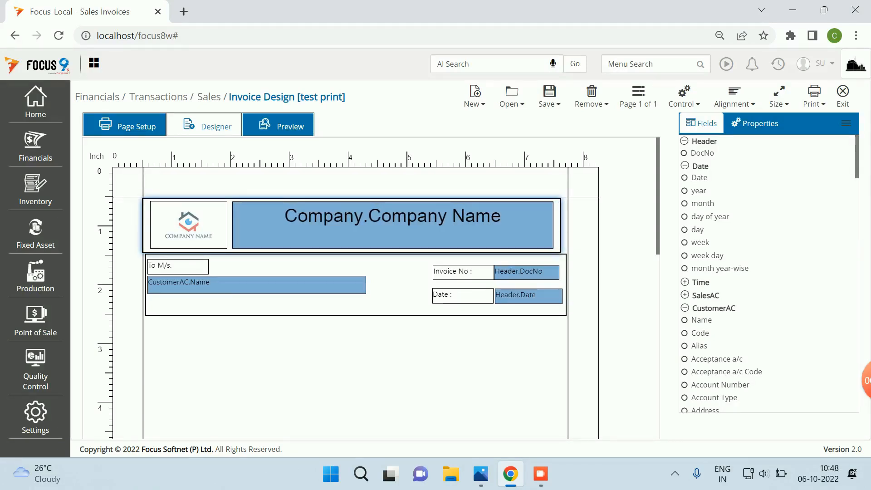
{"action": "left_click", "coordinate": [549, 97]}
{"action": "left_click", "coordinate": [544, 119]}
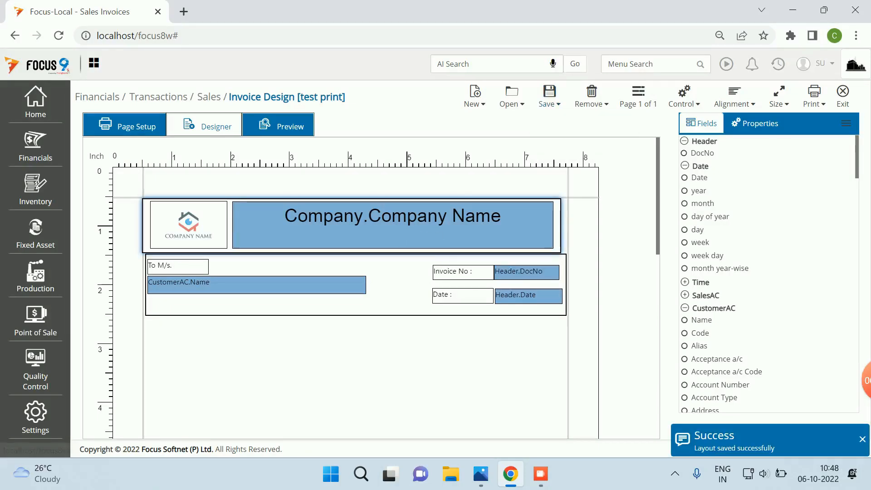
{"action": "left_click", "coordinate": [278, 126]}
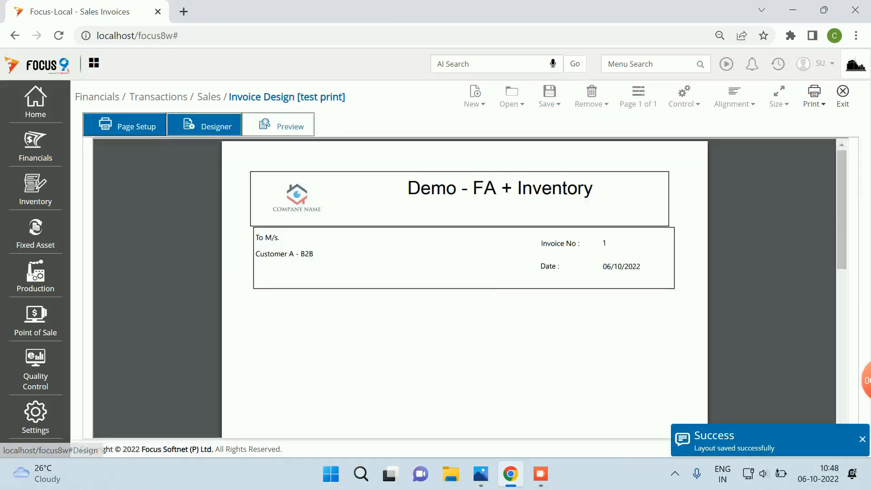
{"action": "left_click", "coordinate": [207, 125]}
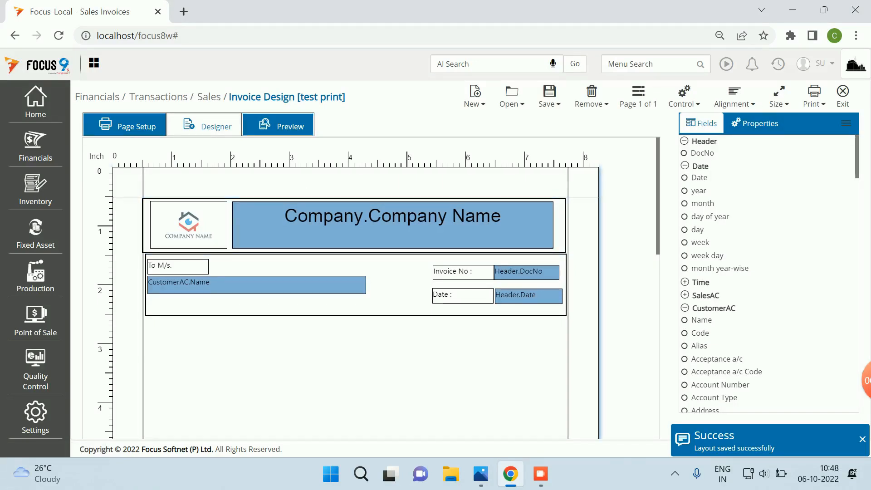
Step: Save and preview the invoice layout once more, then return to the designer
{"action": "left_click", "coordinate": [549, 97]}
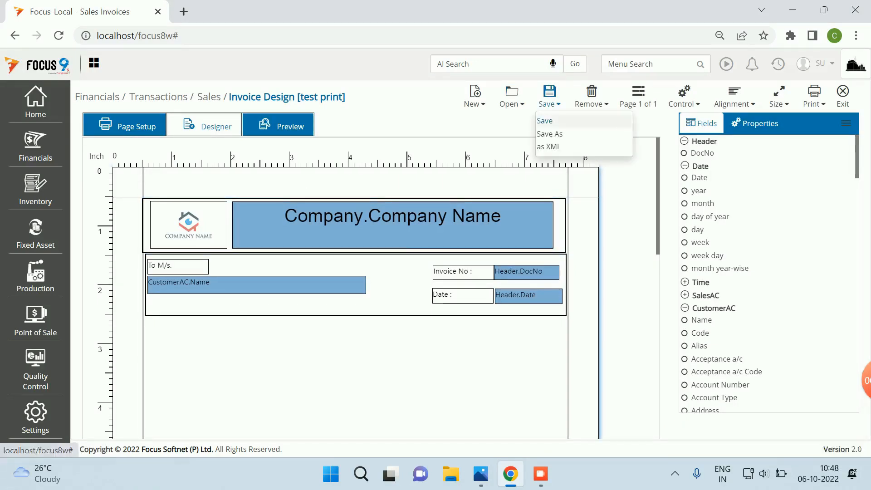
{"action": "left_click", "coordinate": [545, 121]}
{"action": "left_click", "coordinate": [284, 126]}
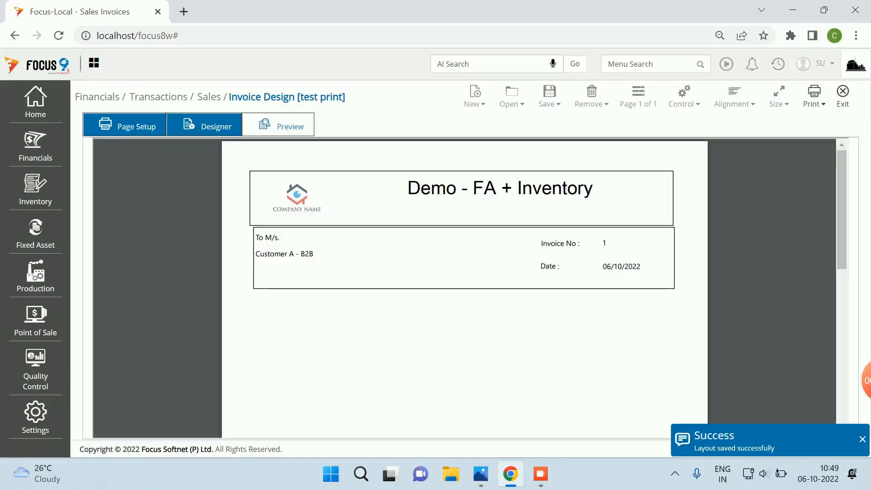
{"action": "left_click", "coordinate": [207, 126]}
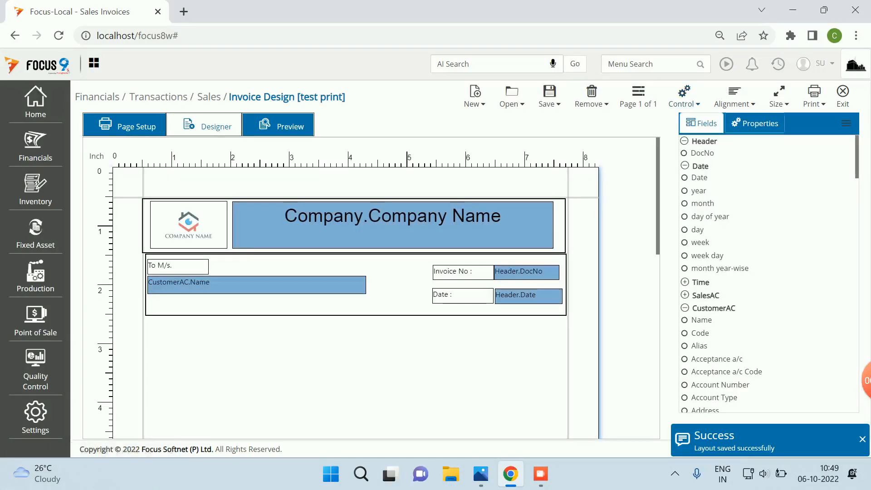
Step: Pick Body Grid from the elements list and look over the empty design page
{"action": "left_click", "coordinate": [684, 96]}
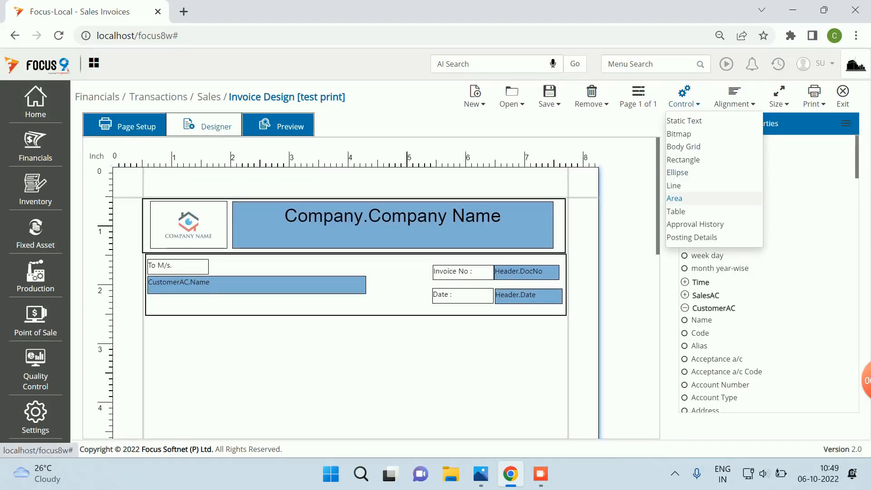
{"action": "left_click", "coordinate": [683, 147]}
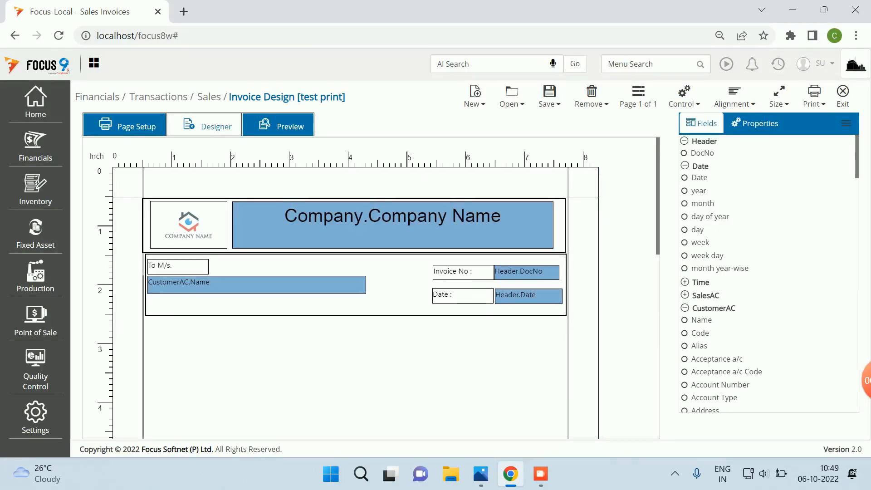
{"action": "scroll", "coordinate": [370, 286], "scroll_direction": "down", "scroll_amount": 2}
{"action": "left_click", "coordinate": [148, 255]}
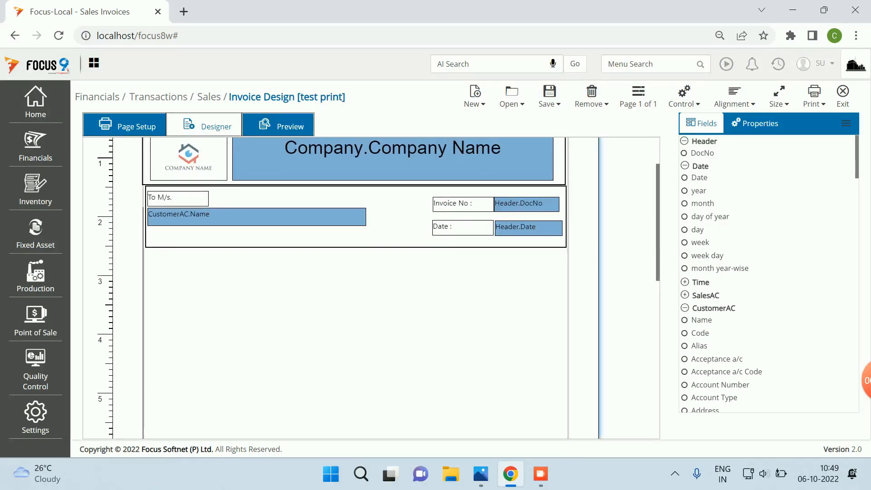
{"action": "scroll", "coordinate": [370, 285], "scroll_direction": "down", "scroll_amount": 10}
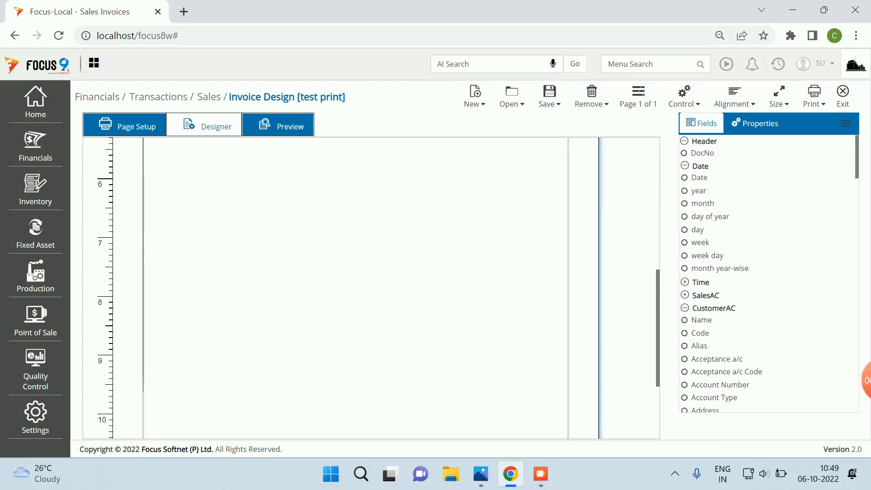
{"action": "scroll", "coordinate": [370, 285], "scroll_direction": "up", "scroll_amount": 12}
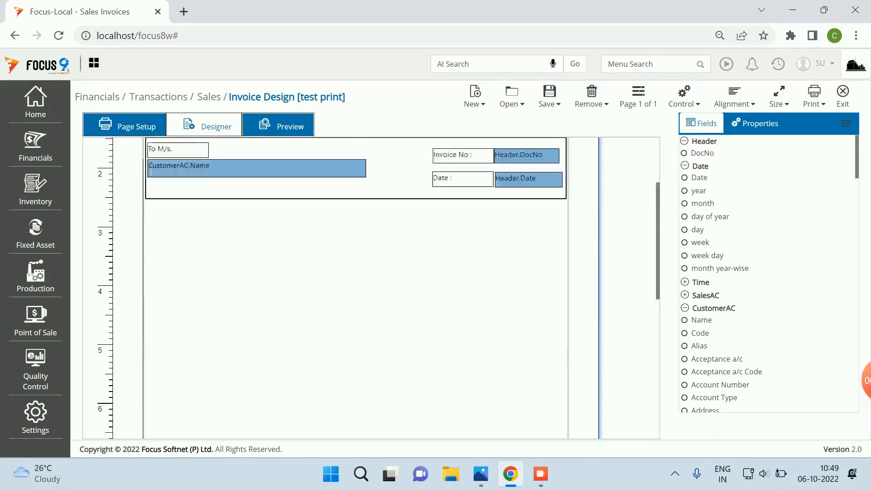
{"action": "scroll", "coordinate": [369, 286], "scroll_direction": "down", "scroll_amount": 2}
{"action": "scroll", "coordinate": [369, 285], "scroll_direction": "up", "scroll_amount": 2}
{"action": "scroll", "coordinate": [370, 286], "scroll_direction": "down", "scroll_amount": 2}
{"action": "right_click", "coordinate": [245, 280]}
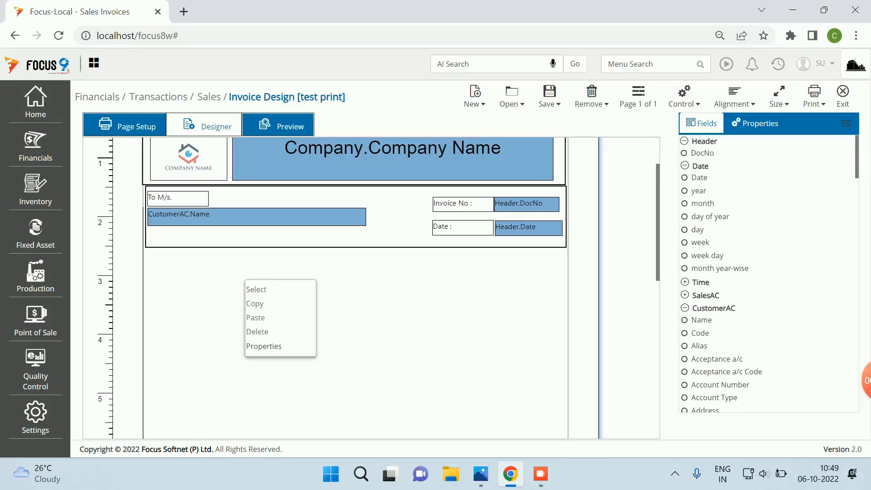
{"action": "left_click", "coordinate": [362, 313]}
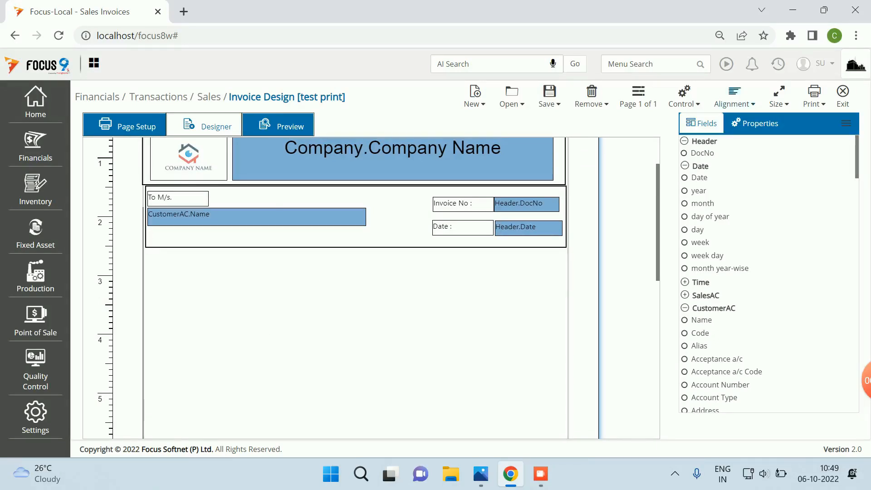
Step: Drag a Body Grid onto the page for the item lines and bring up its options
{"action": "left_click", "coordinate": [684, 98]}
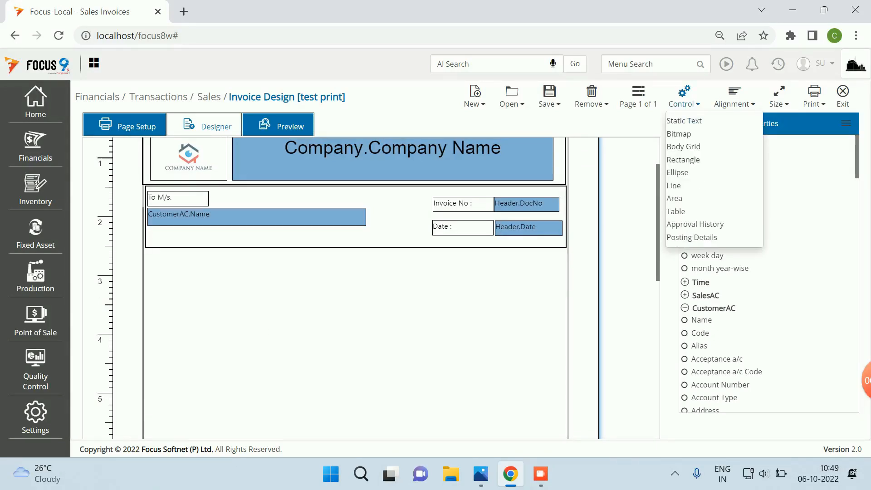
{"action": "left_click_drag", "start_coordinate": [683, 147], "coordinate": [336, 303]}
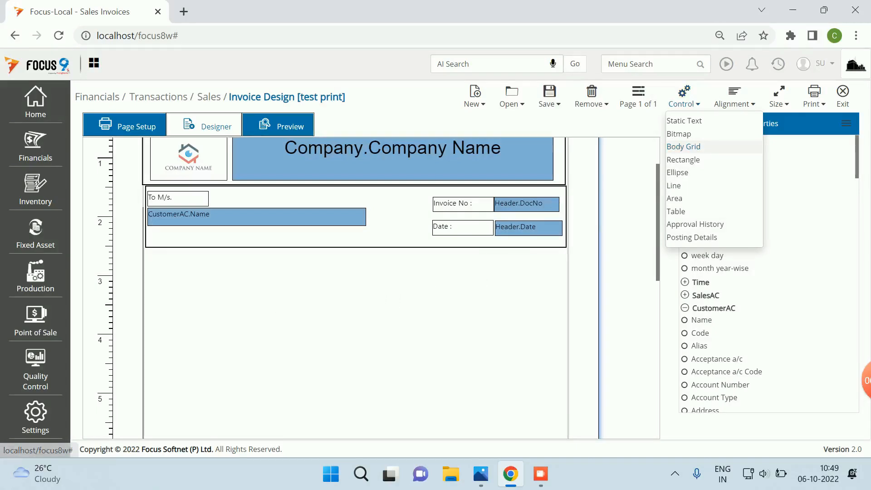
{"action": "left_click", "coordinate": [685, 145]}
{"action": "left_click", "coordinate": [685, 142]}
{"action": "scroll", "coordinate": [371, 287], "scroll_direction": "down", "scroll_amount": 6}
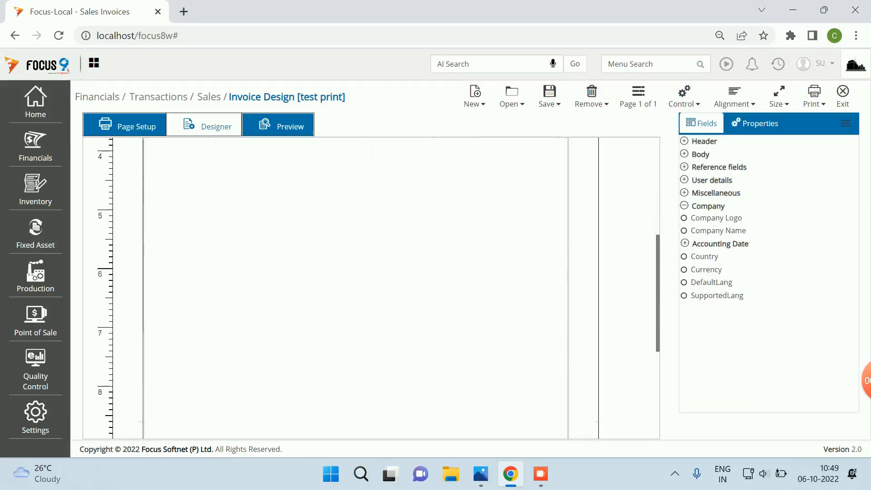
{"action": "scroll", "coordinate": [370, 288], "scroll_direction": "up", "scroll_amount": 6}
{"action": "scroll", "coordinate": [371, 287], "scroll_direction": "up", "scroll_amount": 2}
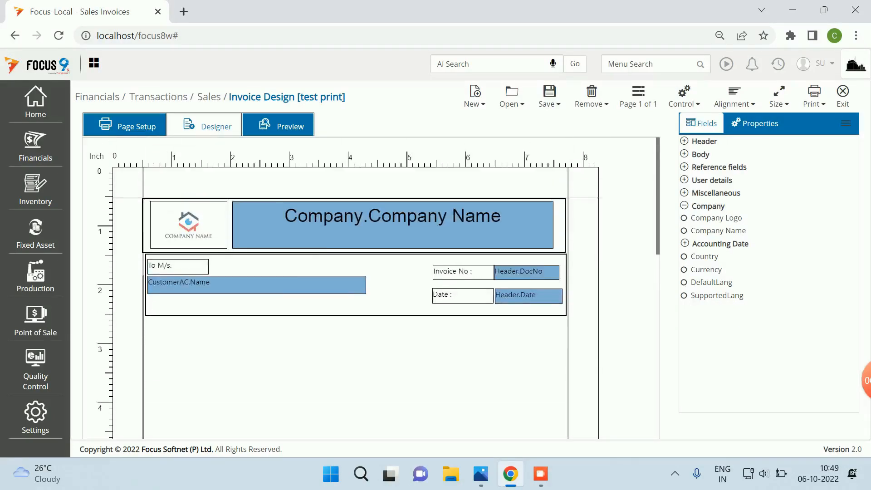
{"action": "left_click", "coordinate": [684, 97]}
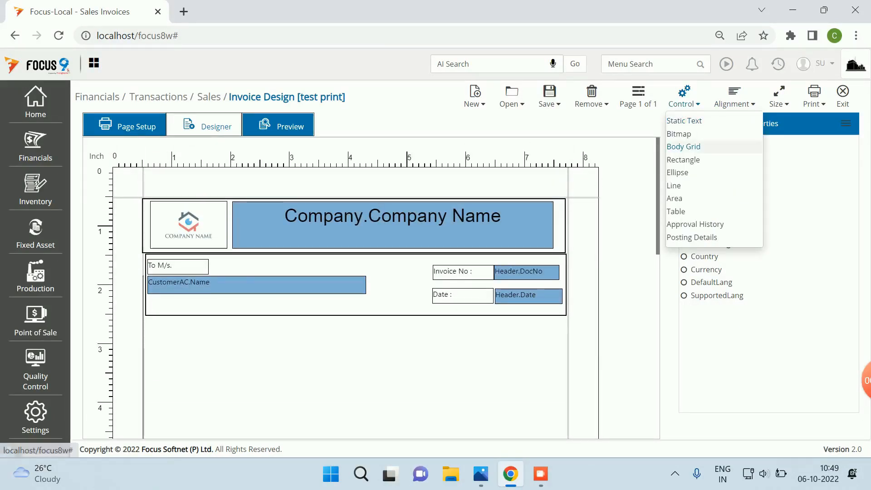
{"action": "left_click", "coordinate": [683, 146]}
{"action": "right_click", "coordinate": [256, 361]}
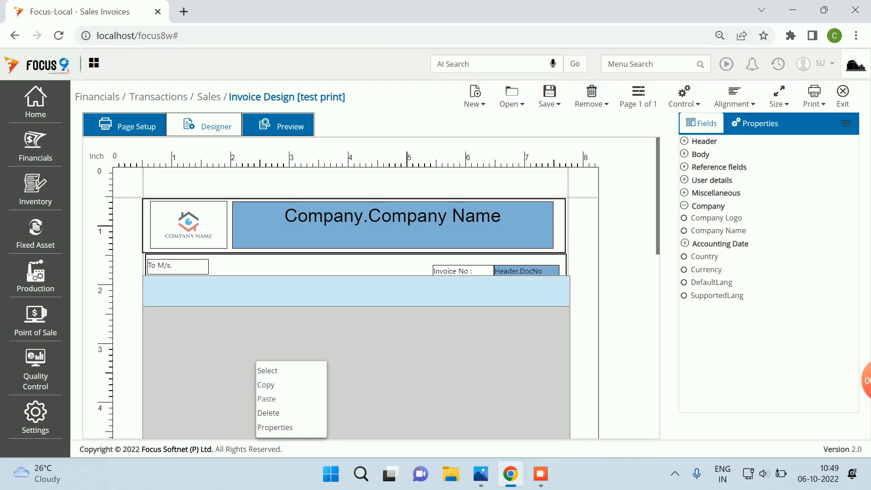
Step: Narrow the body grid from its right edge and move it just below the customer box
{"action": "left_click", "coordinate": [356, 335]}
{"action": "scroll", "coordinate": [356, 336], "scroll_direction": "down", "scroll_amount": 1}
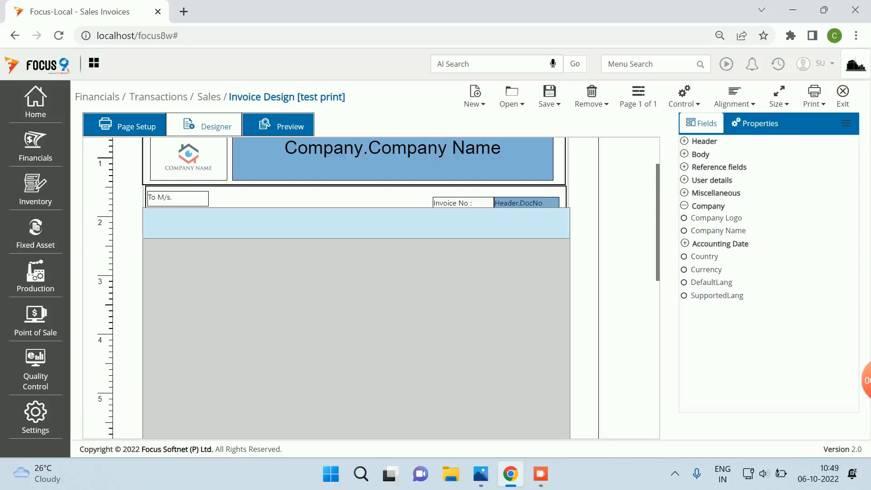
{"action": "left_click_drag", "start_coordinate": [570, 335], "coordinate": [561, 336]}
{"action": "left_click_drag", "start_coordinate": [454, 312], "coordinate": [458, 353]}
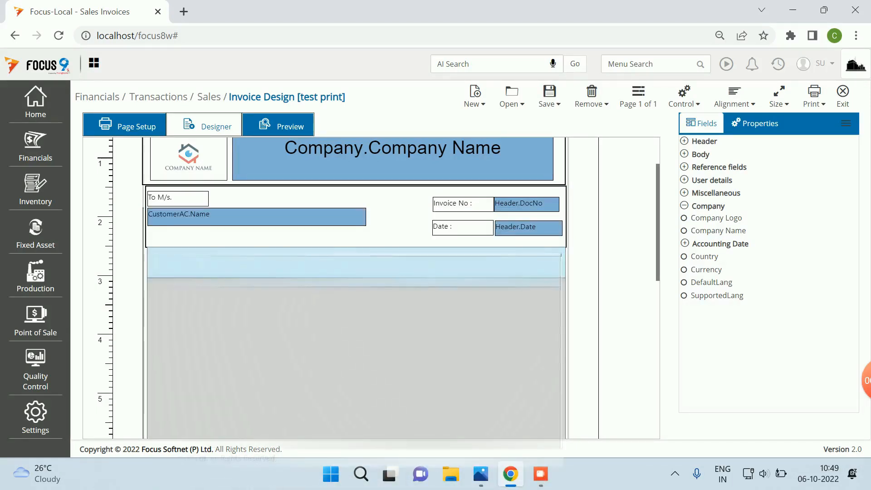
{"action": "left_click_drag", "start_coordinate": [372, 354], "coordinate": [363, 364]}
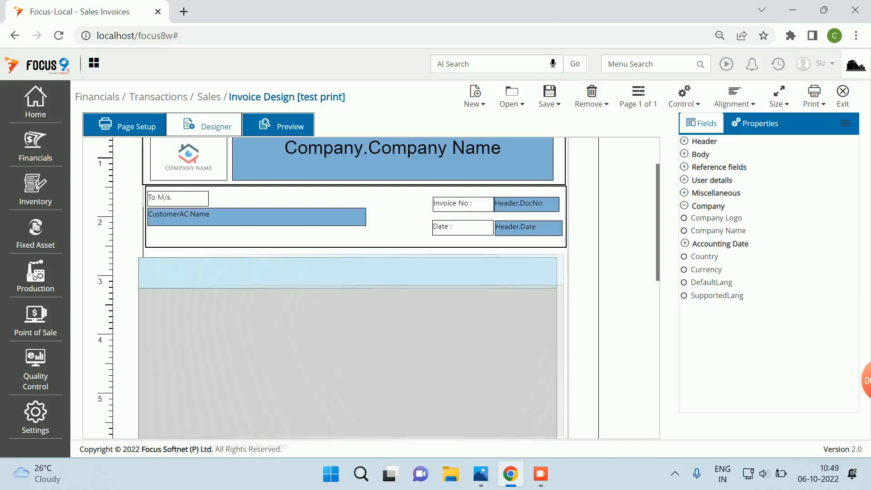
{"action": "left_click_drag", "start_coordinate": [363, 364], "coordinate": [372, 361]}
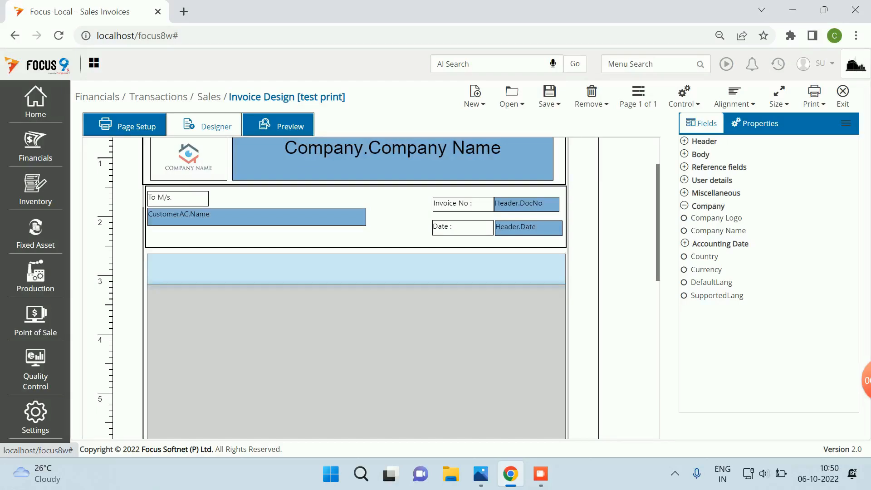
Step: Expand Body > Item fields and add the It.Name column to the body grid
{"action": "left_click", "coordinate": [684, 154]}
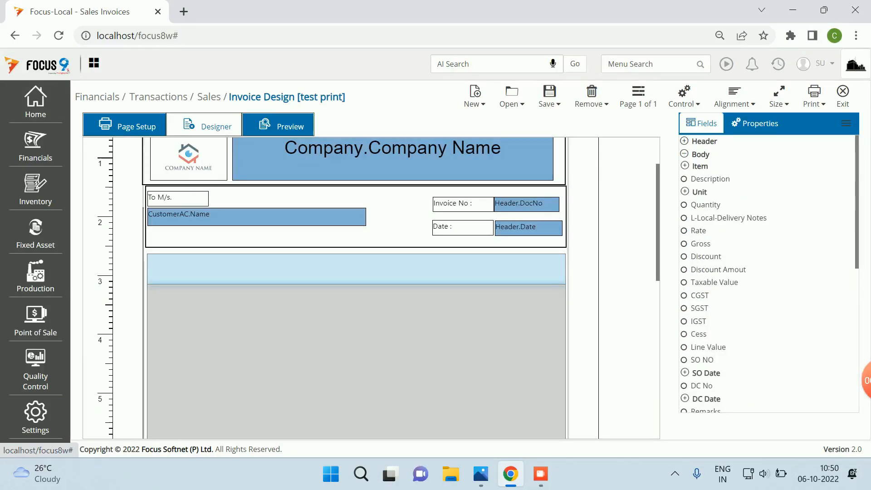
{"action": "left_click", "coordinate": [685, 166]}
{"action": "double_click", "coordinate": [701, 178]}
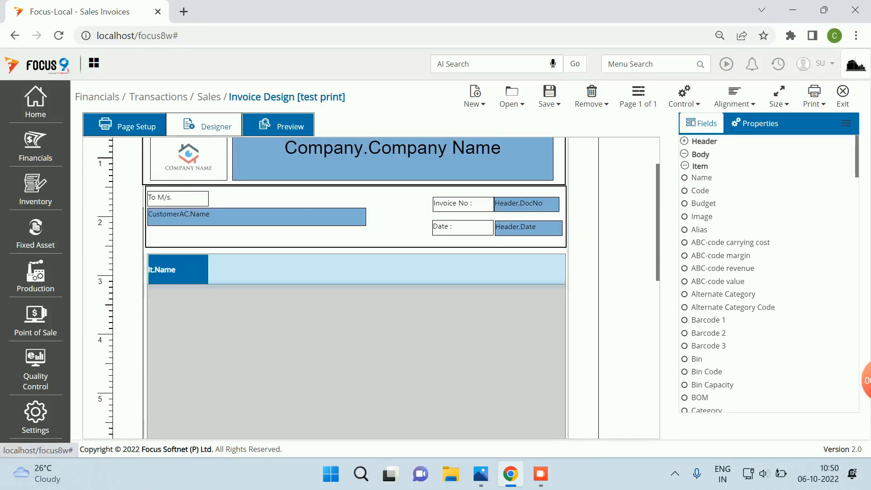
{"action": "scroll", "coordinate": [769, 275], "scroll_direction": "down", "scroll_amount": 3}
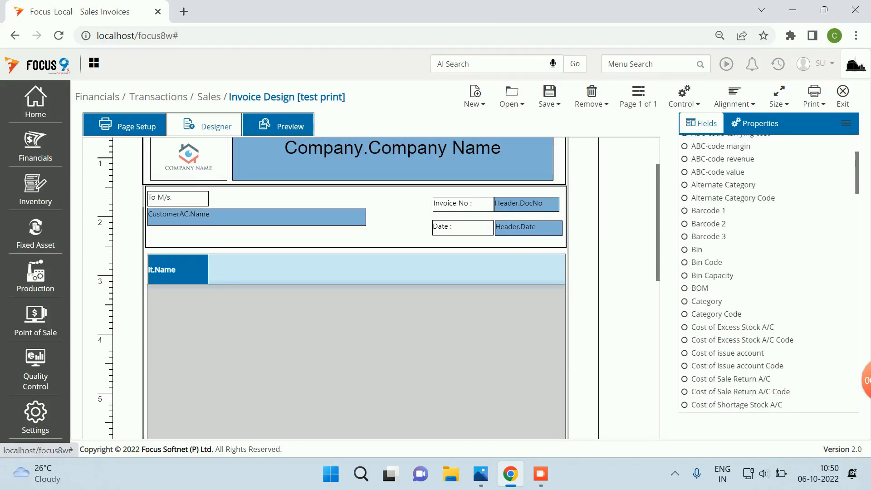
{"action": "scroll", "coordinate": [769, 275], "scroll_direction": "up", "scroll_amount": 3}
{"action": "scroll", "coordinate": [769, 275], "scroll_direction": "down", "scroll_amount": 4}
{"action": "scroll", "coordinate": [769, 276], "scroll_direction": "down", "scroll_amount": 6}
{"action": "scroll", "coordinate": [769, 275], "scroll_direction": "down", "scroll_amount": 3}
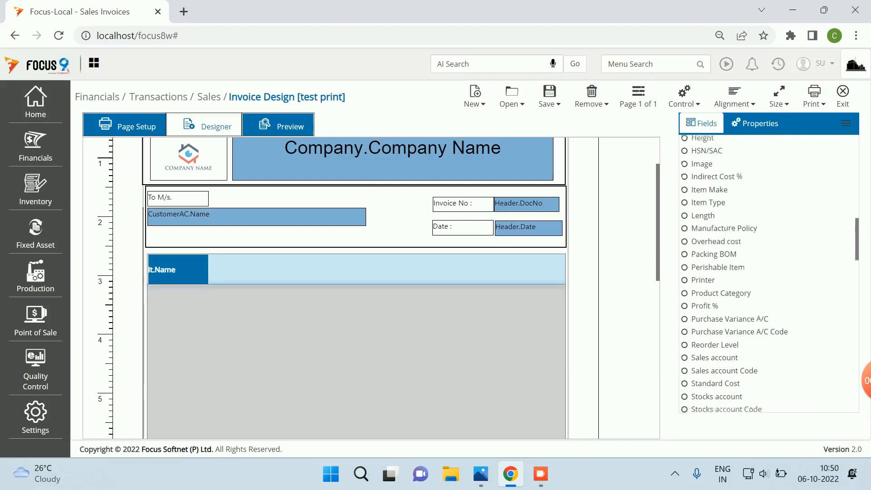
{"action": "scroll", "coordinate": [732, 228], "scroll_direction": "down", "scroll_amount": 5}
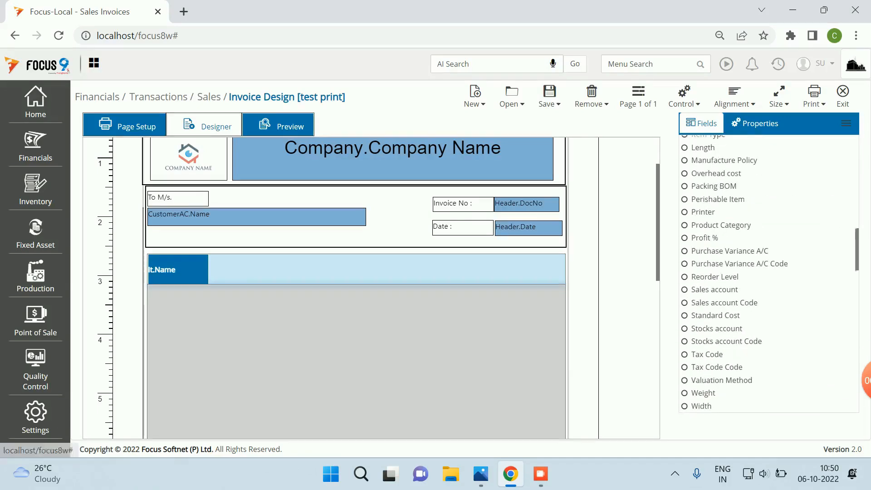
{"action": "scroll", "coordinate": [769, 275], "scroll_direction": "down", "scroll_amount": 8}
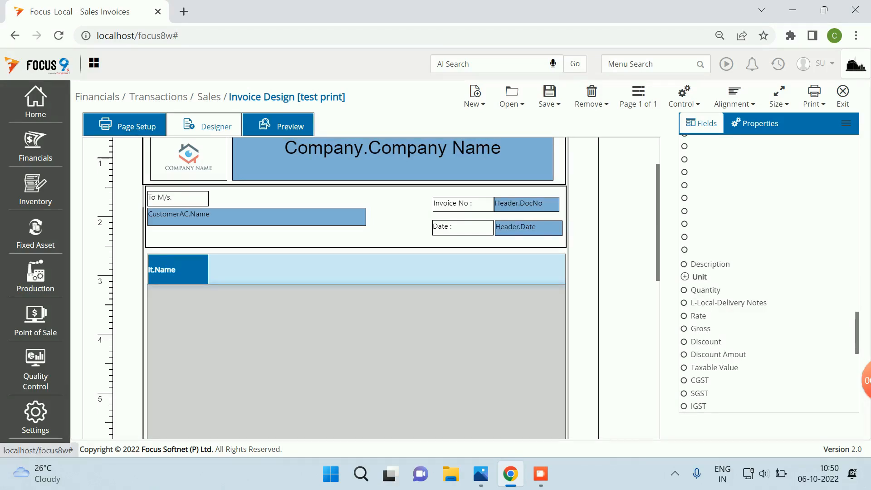
Step: Add Quantity, Rate and Gross columns, narrowing Quantity and widening It.Name
{"action": "left_click_drag", "start_coordinate": [704, 290], "coordinate": [240, 270]}
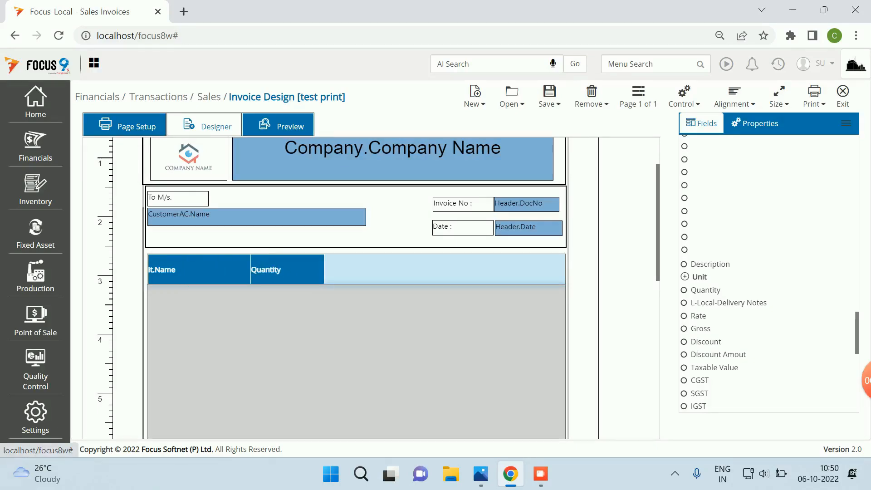
{"action": "left_click_drag", "start_coordinate": [698, 315], "coordinate": [363, 270]}
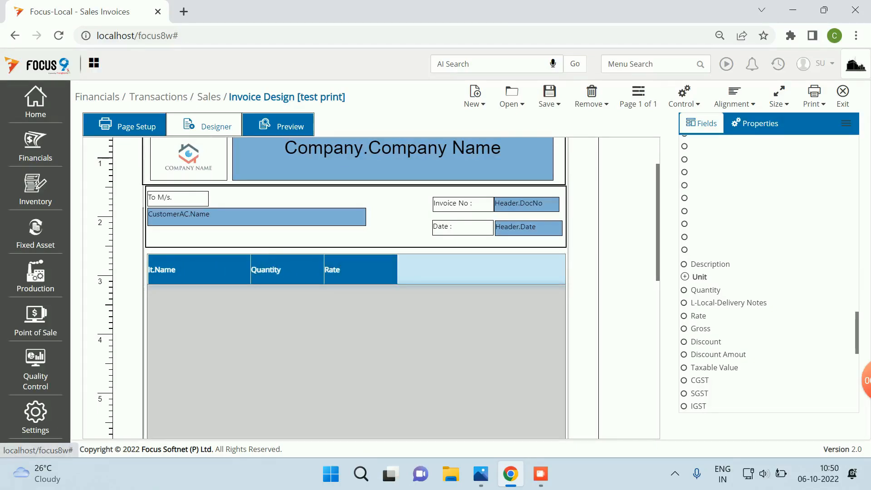
{"action": "left_click_drag", "start_coordinate": [700, 329], "coordinate": [436, 270]}
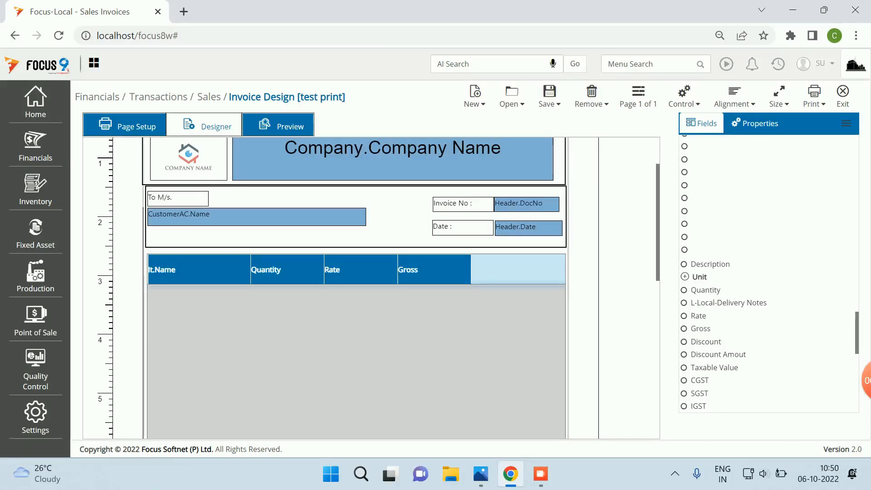
{"action": "left_click_drag", "start_coordinate": [324, 270], "coordinate": [300, 269]}
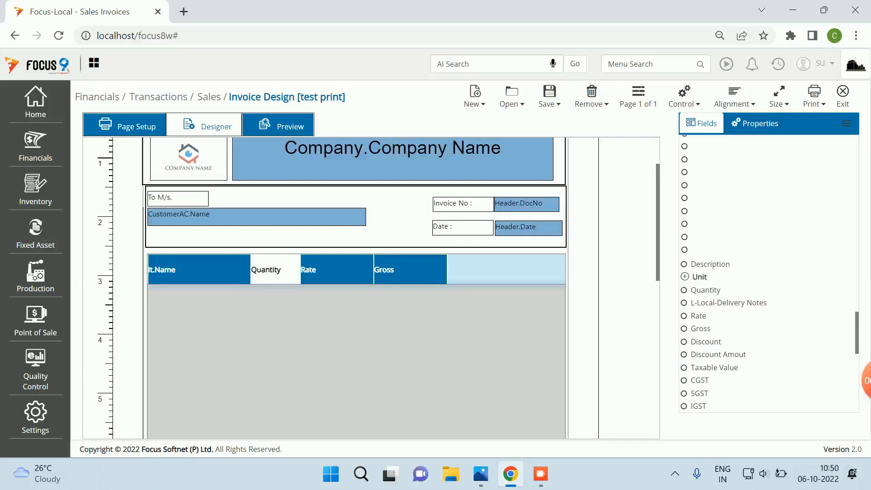
{"action": "left_click_drag", "start_coordinate": [250, 269], "coordinate": [309, 270]}
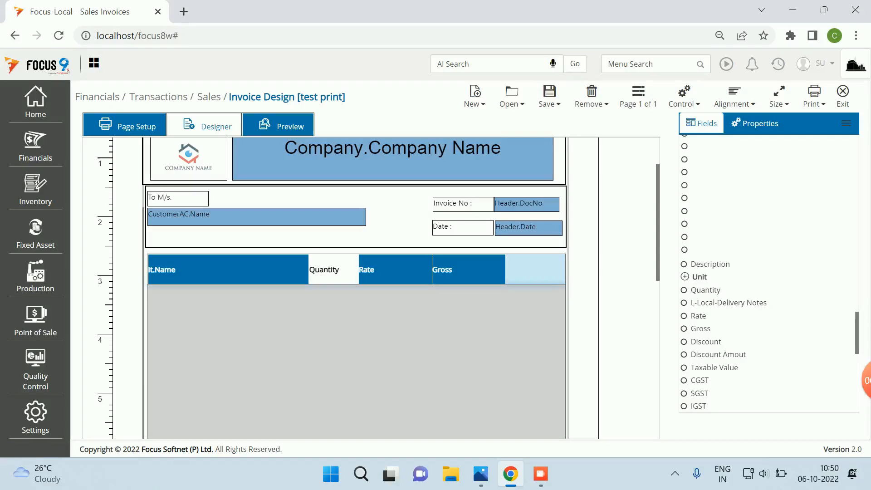
Step: Insert the Unit Name column between Quantity and Rate and open its properties
{"action": "left_click", "coordinate": [685, 276]}
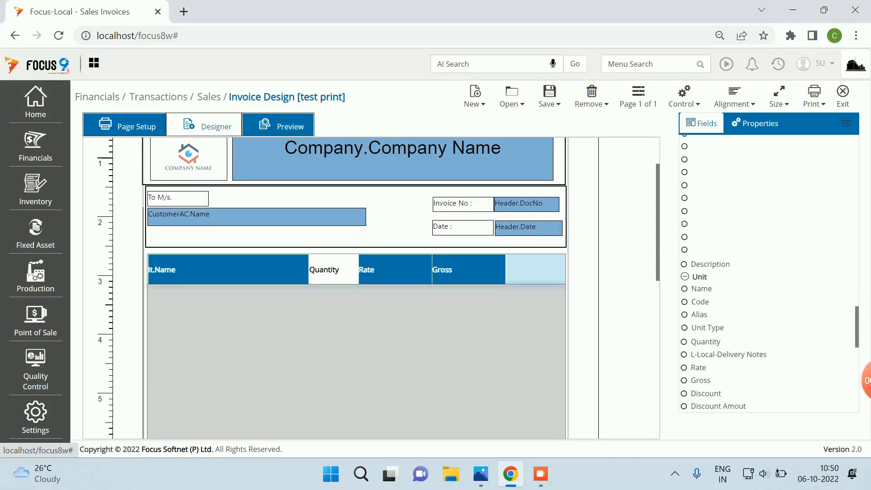
{"action": "left_click", "coordinate": [700, 288]}
{"action": "left_click_drag", "start_coordinate": [522, 269], "coordinate": [376, 270]}
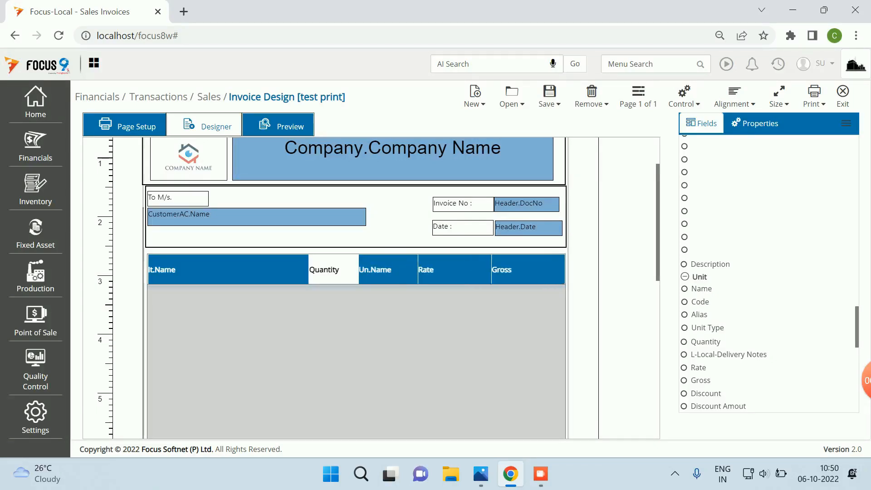
{"action": "right_click", "coordinate": [383, 272]}
{"action": "left_click", "coordinate": [402, 339]}
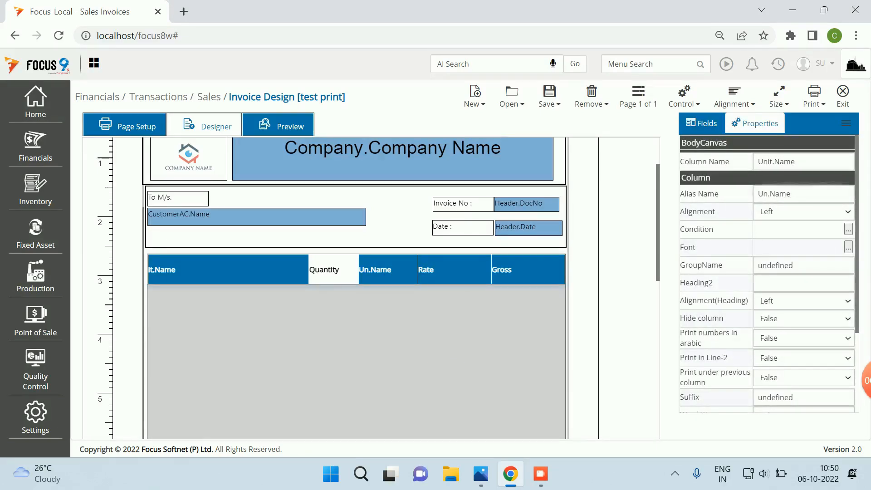
Step: Rename the unit column's alias to UOM, set its alignment to Center, and save
{"action": "double_click", "coordinate": [774, 194]}
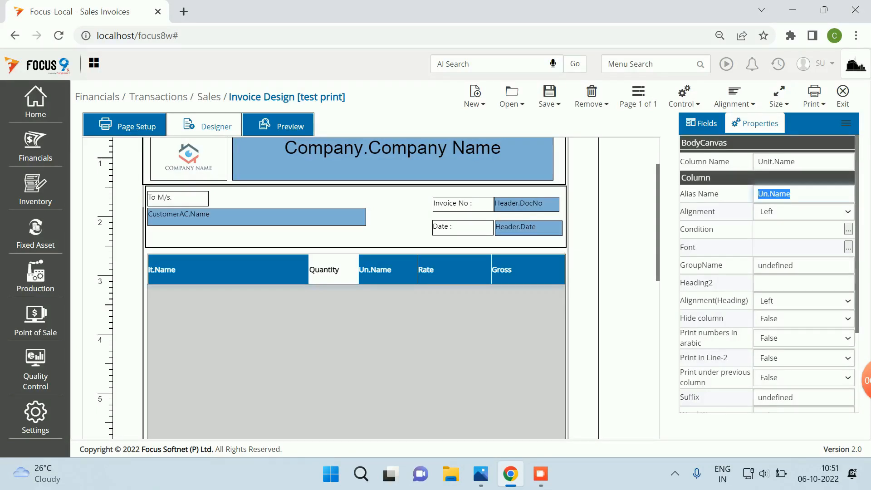
{"action": "type", "text": "UOM"}
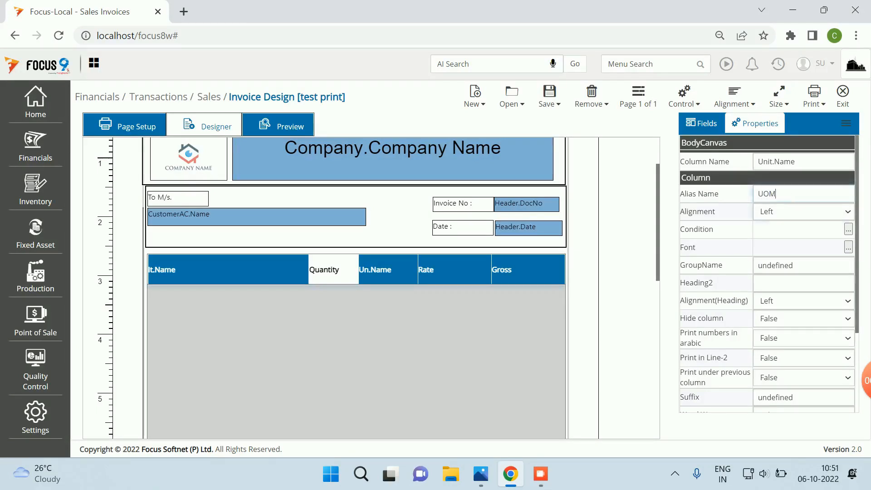
{"action": "key", "text": "Tab"}
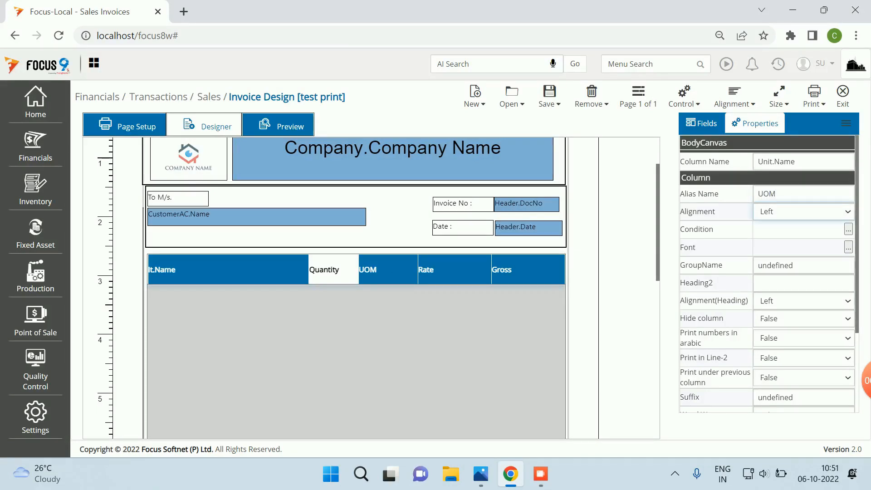
{"action": "left_click", "coordinate": [847, 212]}
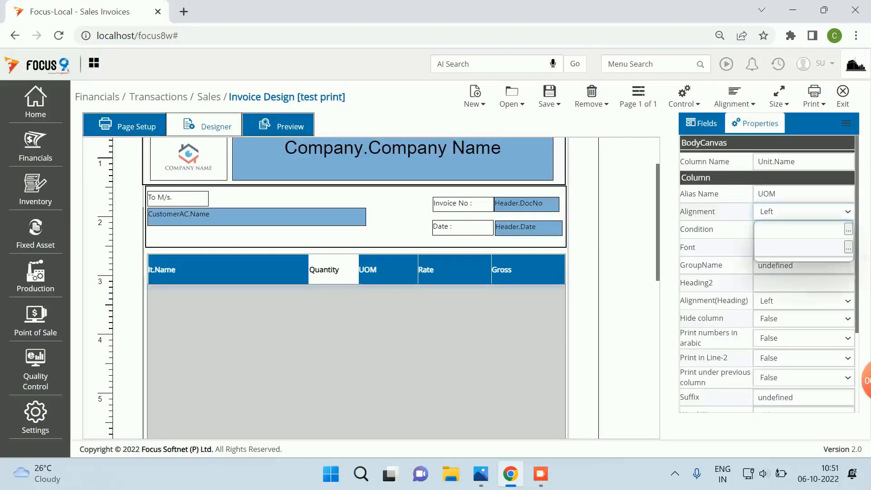
{"action": "key", "text": "Return"}
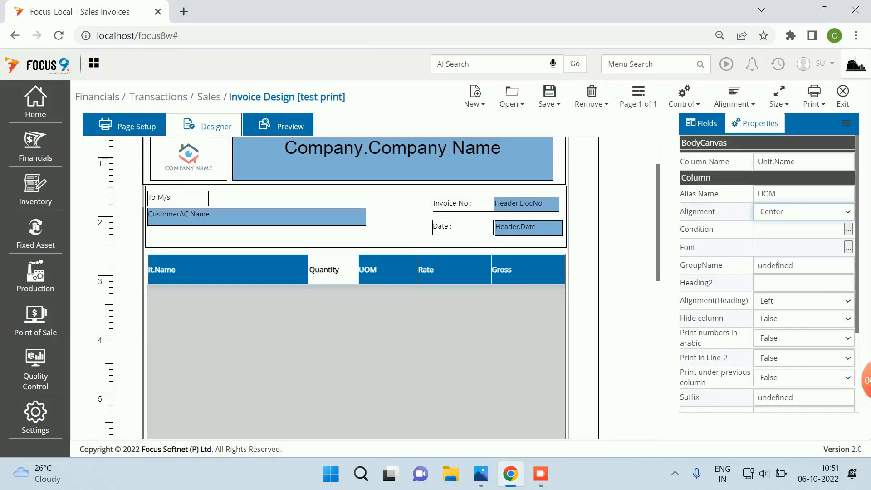
{"action": "left_click", "coordinate": [550, 95]}
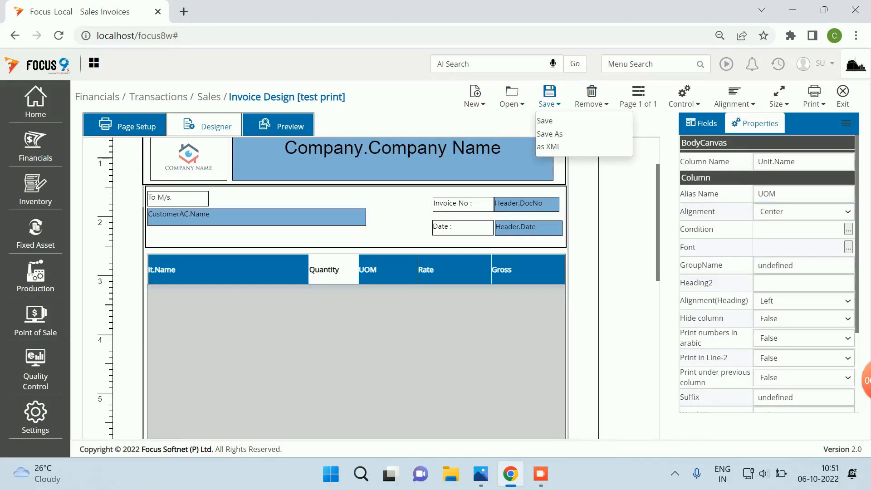
{"action": "left_click", "coordinate": [545, 122]}
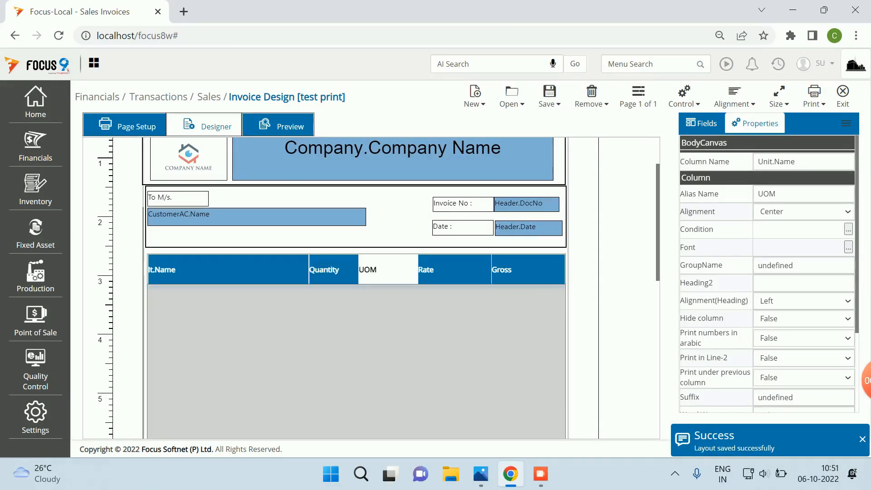
Step: Keep the UOM column values centred, centre its heading, and save the layout
{"action": "left_click", "coordinate": [803, 212]}
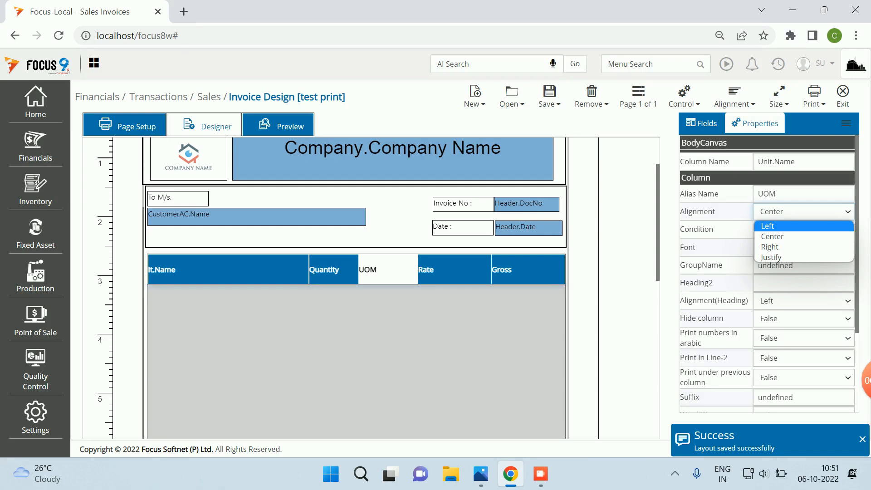
{"action": "left_click", "coordinate": [846, 235]}
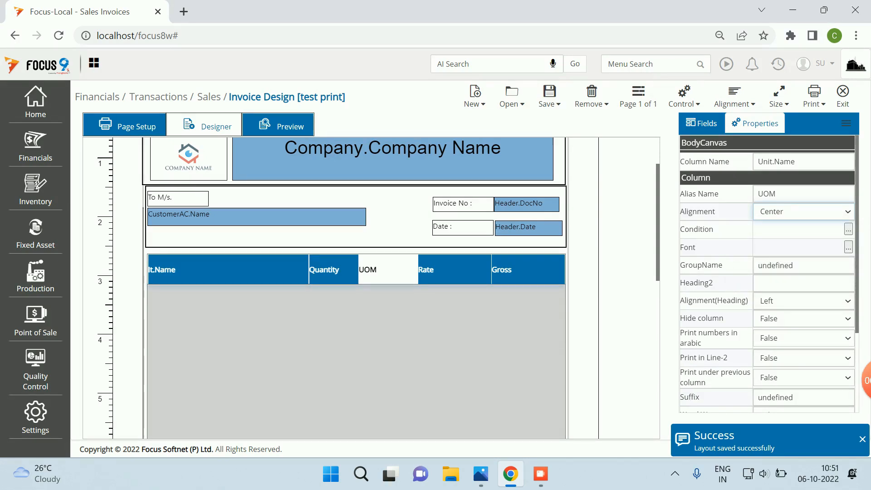
{"action": "left_click", "coordinate": [803, 300]}
{"action": "left_click", "coordinate": [770, 322]}
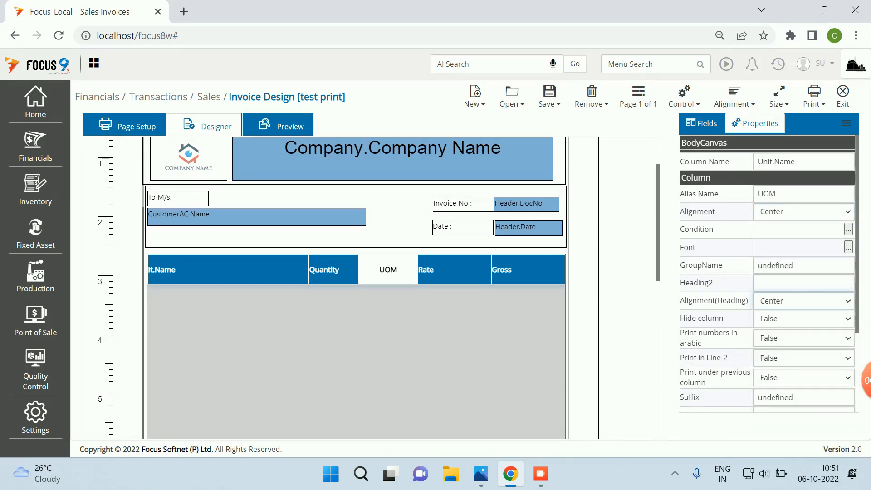
{"action": "left_click", "coordinate": [803, 211]}
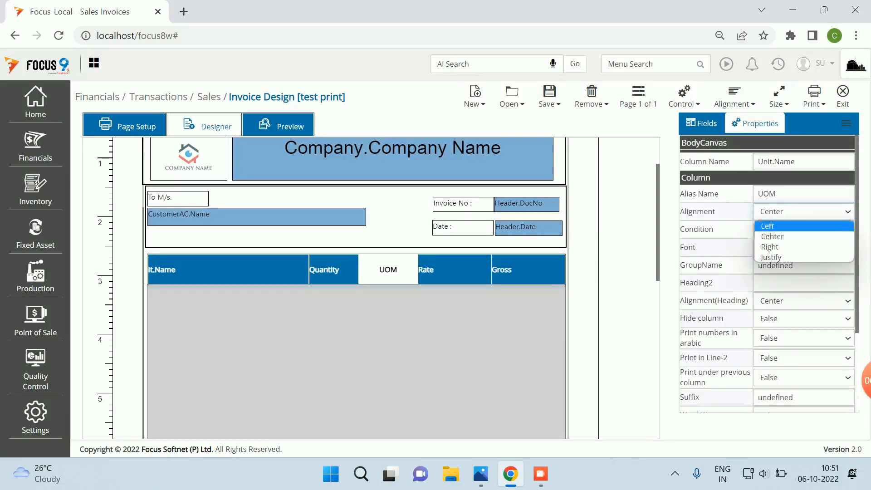
{"action": "left_click", "coordinate": [766, 236]}
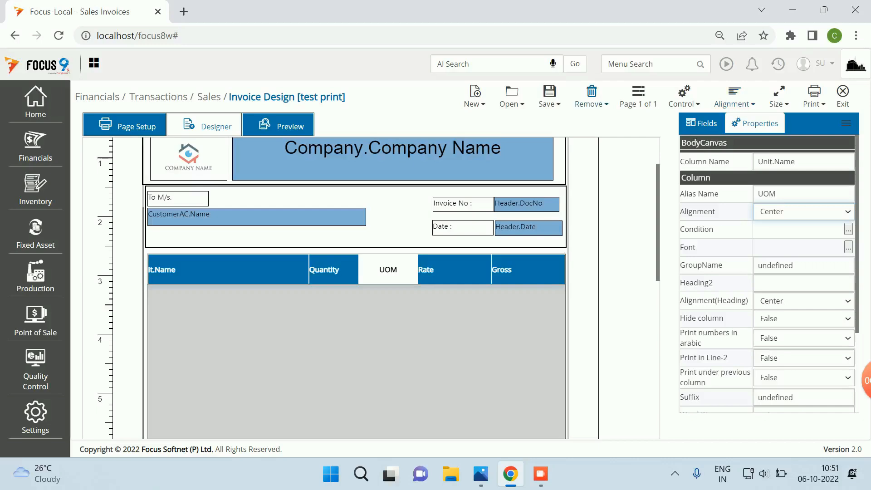
{"action": "left_click", "coordinate": [549, 95]}
{"action": "left_click", "coordinate": [542, 120]}
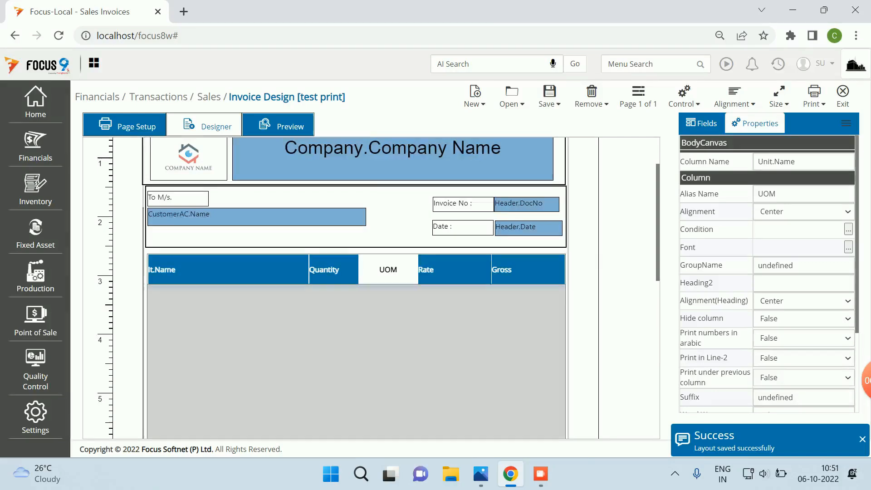
Step: Adjust an element on the layout canvas and save the invoice layout again
{"action": "scroll", "coordinate": [356, 285], "scroll_direction": "down", "scroll_amount": 8}
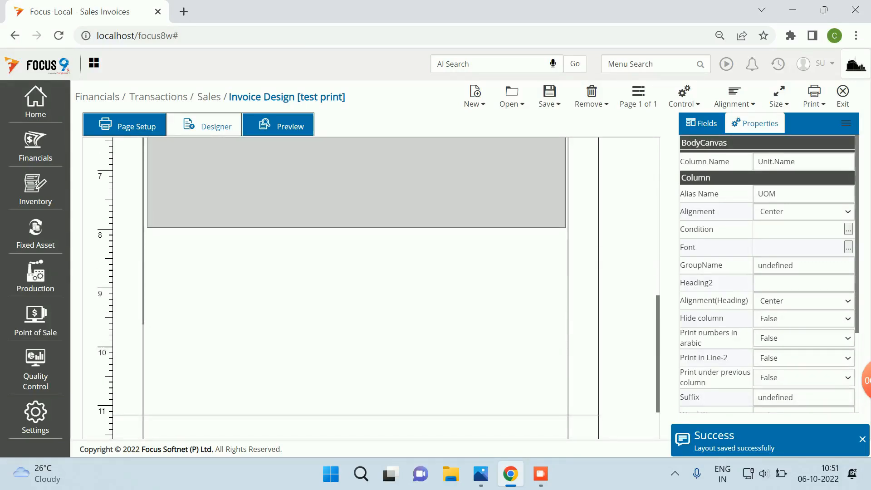
{"action": "scroll", "coordinate": [356, 285], "scroll_direction": "up", "scroll_amount": 3}
{"action": "scroll", "coordinate": [356, 286], "scroll_direction": "down", "scroll_amount": 1}
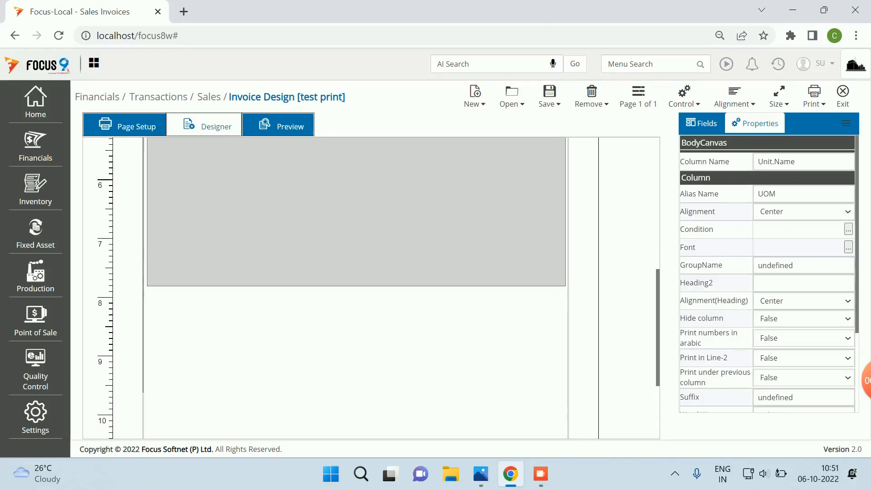
{"action": "left_click_drag", "start_coordinate": [355, 155], "coordinate": [356, 186]}
{"action": "scroll", "coordinate": [356, 285], "scroll_direction": "up", "scroll_amount": 4}
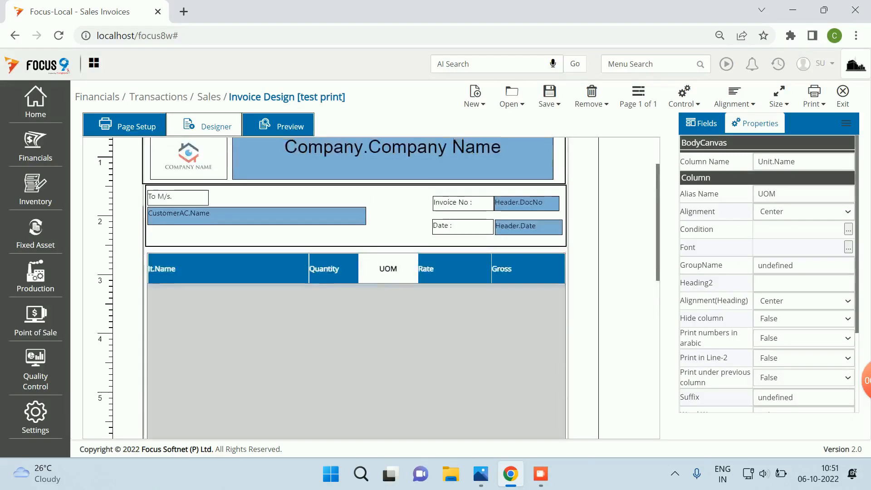
{"action": "scroll", "coordinate": [356, 285], "scroll_direction": "down", "scroll_amount": 2}
{"action": "left_click", "coordinate": [549, 95]}
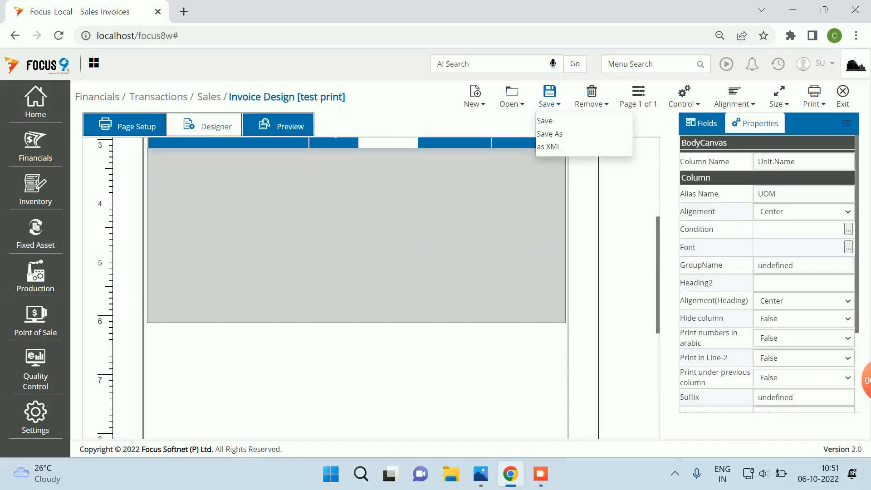
{"action": "left_click", "coordinate": [542, 119]}
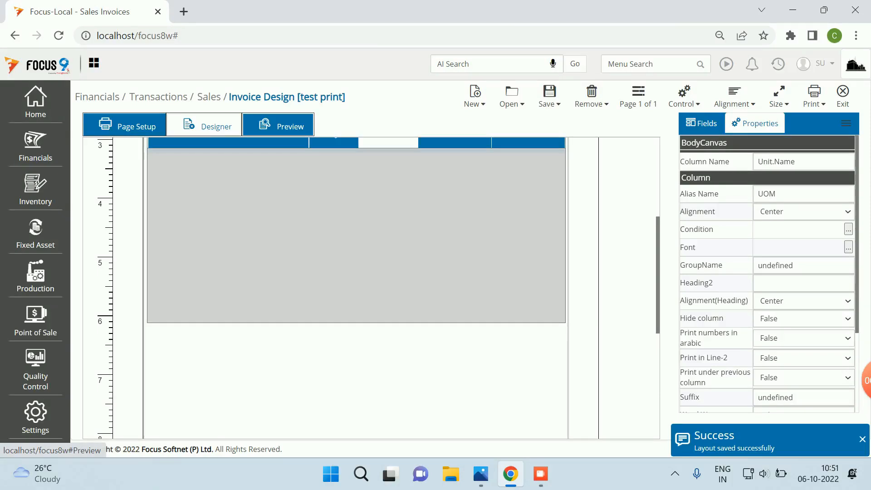
Step: Preview the invoice, then move the item table lower on the page
{"action": "left_click", "coordinate": [281, 125]}
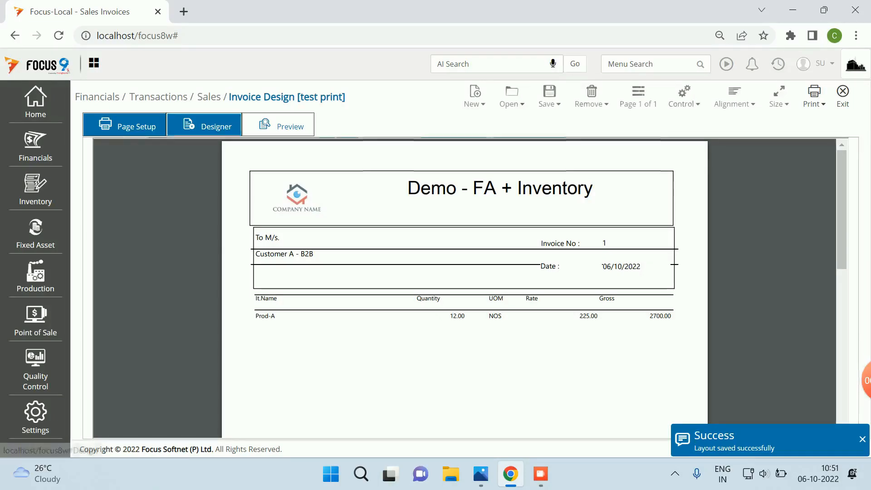
{"action": "left_click", "coordinate": [207, 125]}
{"action": "scroll", "coordinate": [356, 288], "scroll_direction": "up", "scroll_amount": 2}
{"action": "left_click_drag", "start_coordinate": [285, 326], "coordinate": [281, 352]}
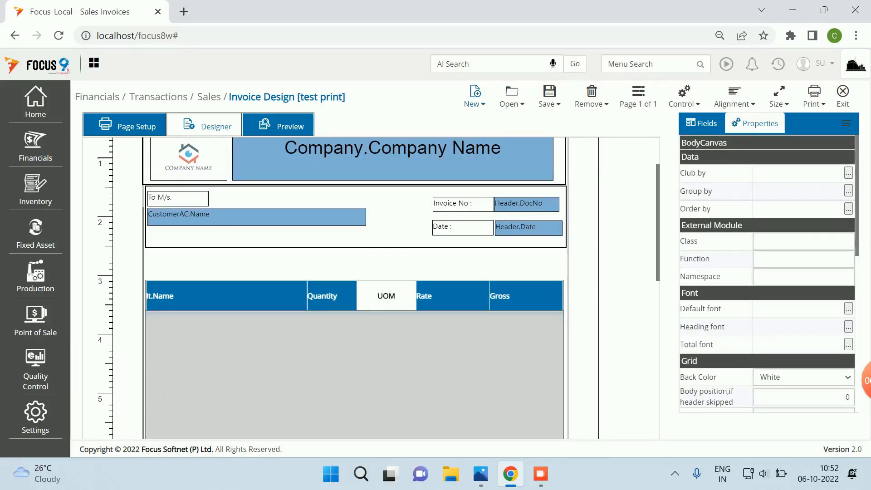
Step: Save the layout and check the rendered invoice before returning to Designer
{"action": "left_click", "coordinate": [549, 96]}
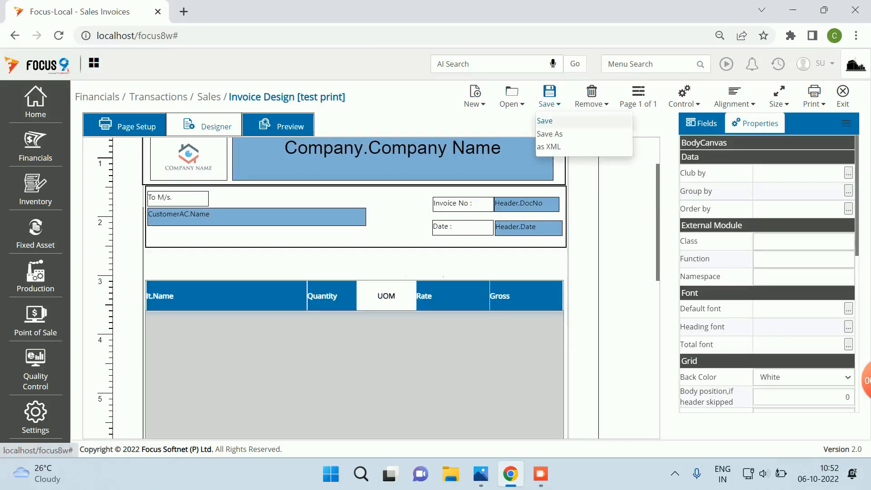
{"action": "left_click", "coordinate": [544, 120]}
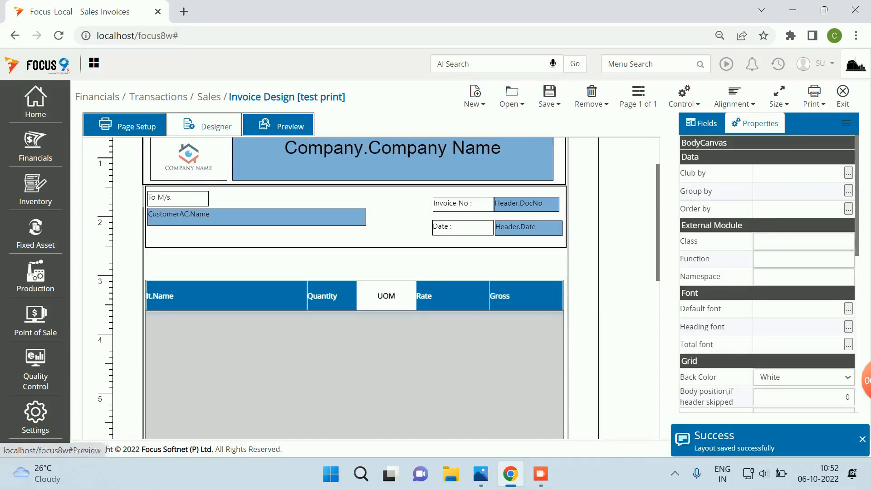
{"action": "left_click", "coordinate": [281, 125]}
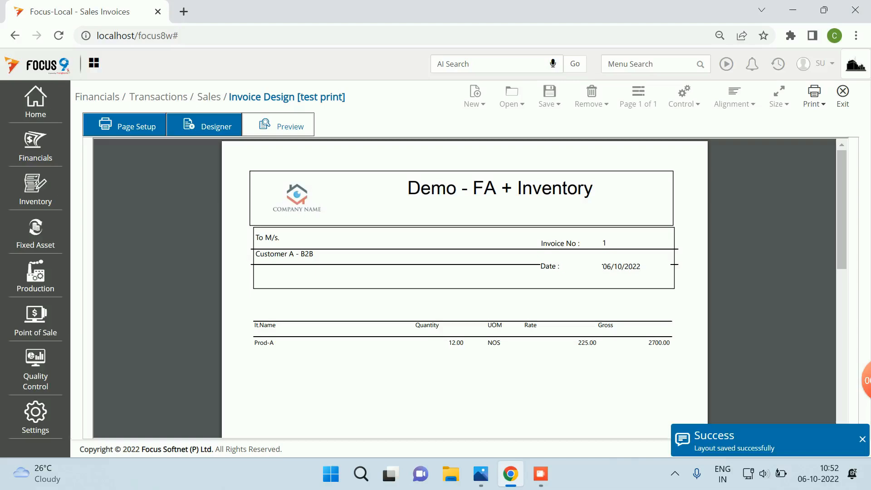
{"action": "left_click", "coordinate": [207, 125]}
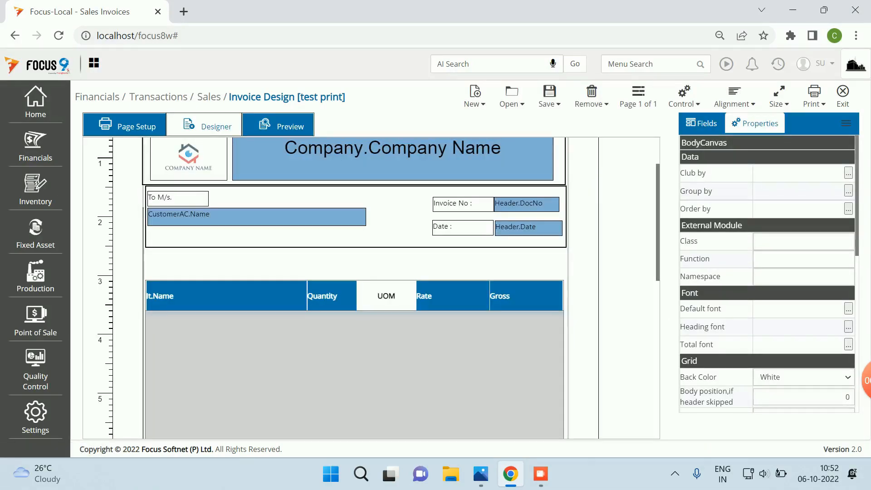
Step: Delete the stray thin elements beside CustomerAC.Name
{"action": "left_click_drag", "start_coordinate": [143, 263], "coordinate": [183, 263]}
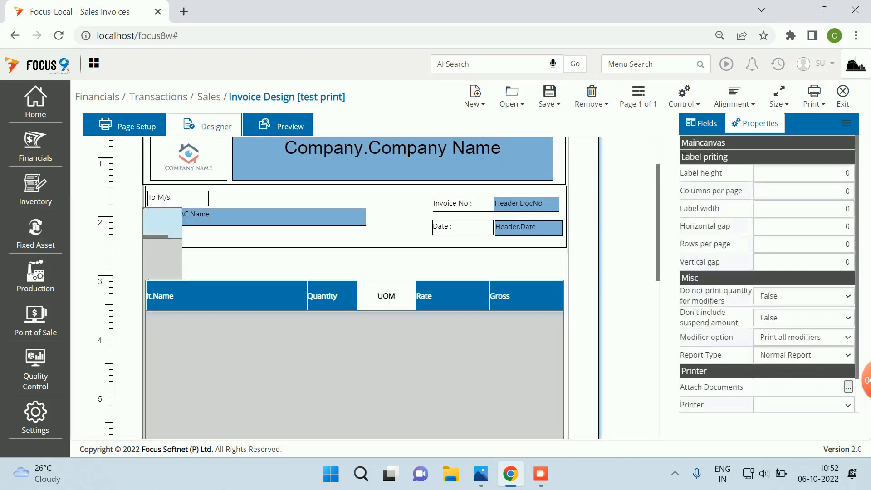
{"action": "right_click", "coordinate": [161, 222]}
{"action": "left_click", "coordinate": [195, 274]}
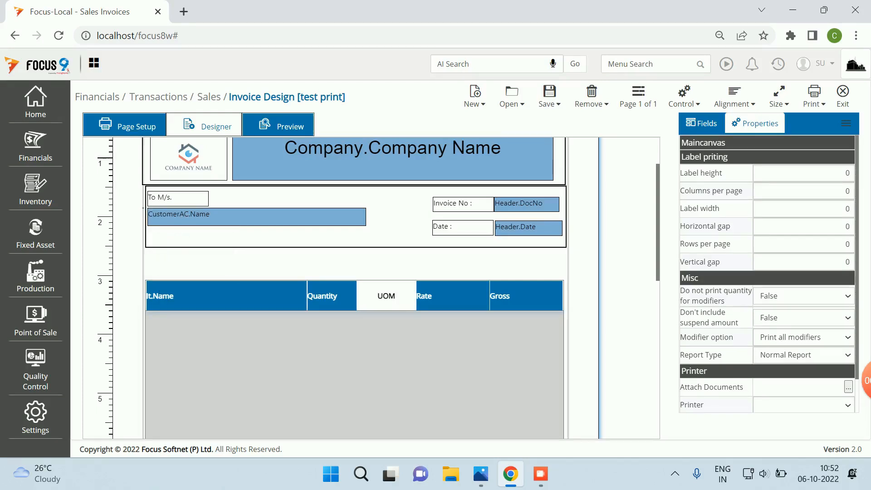
{"action": "right_click", "coordinate": [141, 217]}
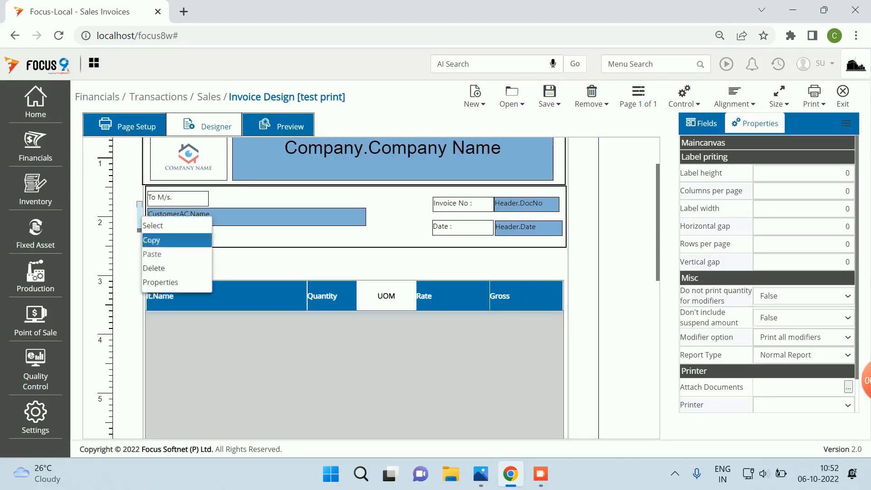
{"action": "left_click", "coordinate": [153, 268]}
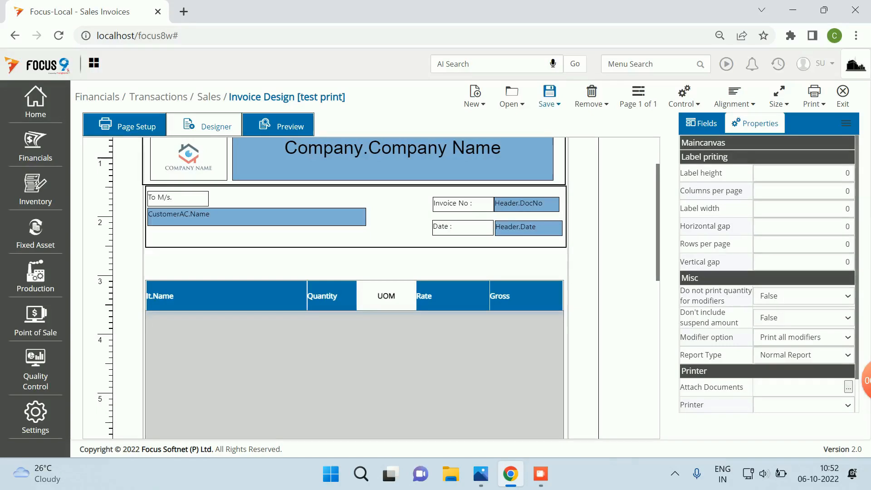
Step: Save the cleaned-up layout and check it in Preview before returning to Designer
{"action": "left_click", "coordinate": [549, 95]}
{"action": "left_click", "coordinate": [544, 120]}
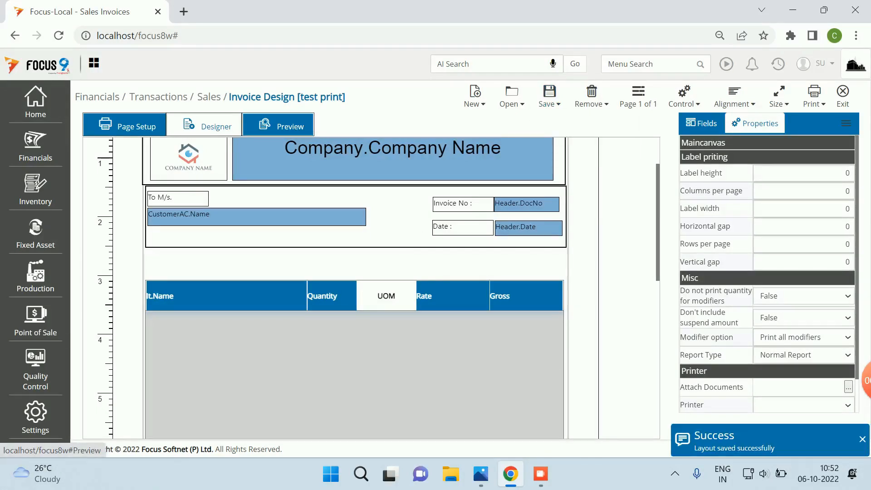
{"action": "left_click", "coordinate": [285, 125]}
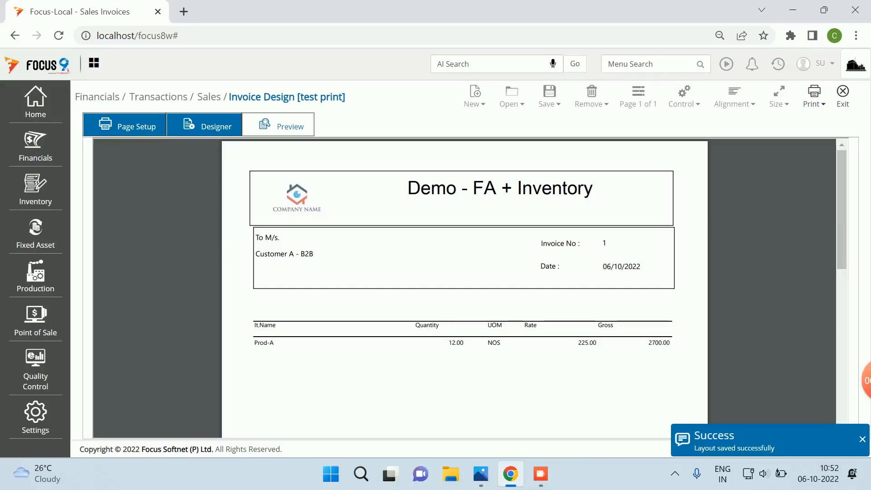
{"action": "left_click", "coordinate": [207, 125]}
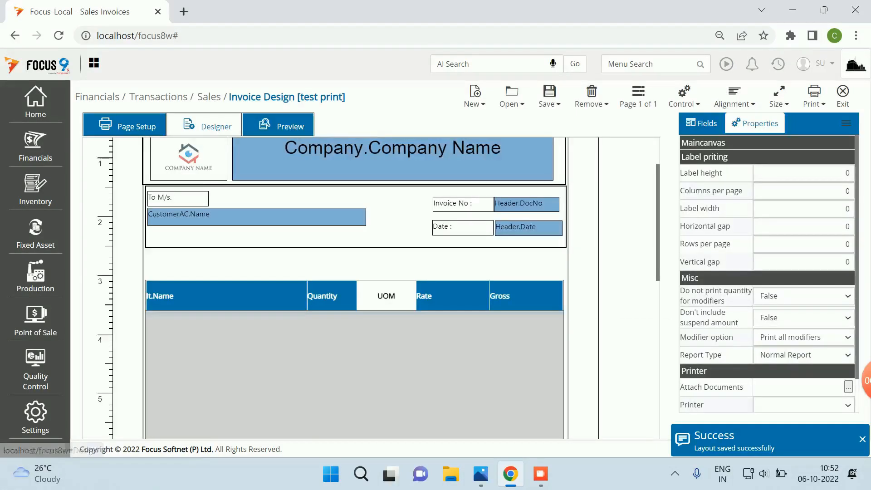
{"action": "scroll", "coordinate": [371, 289], "scroll_direction": "down", "scroll_amount": 2}
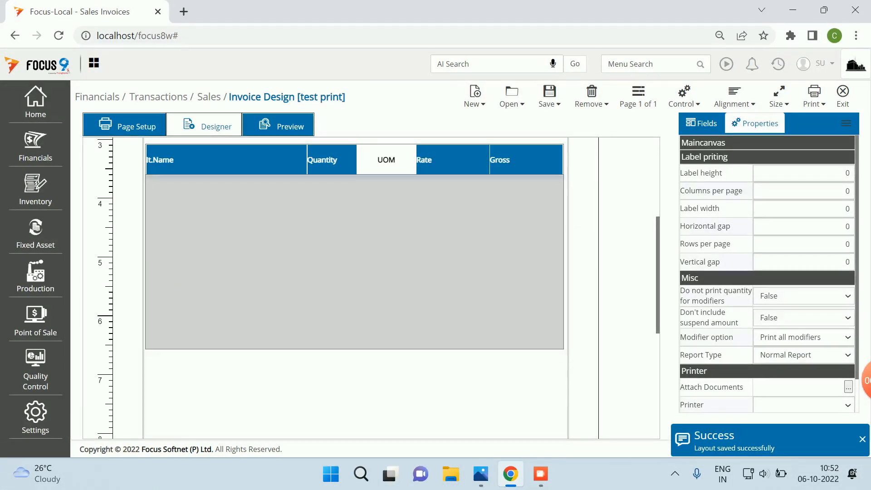
Step: Set the item table's Show Grid Lines property to Full and save the layout
{"action": "scroll", "coordinate": [307, 287], "scroll_direction": "up", "scroll_amount": 1}
{"action": "right_click", "coordinate": [307, 287]}
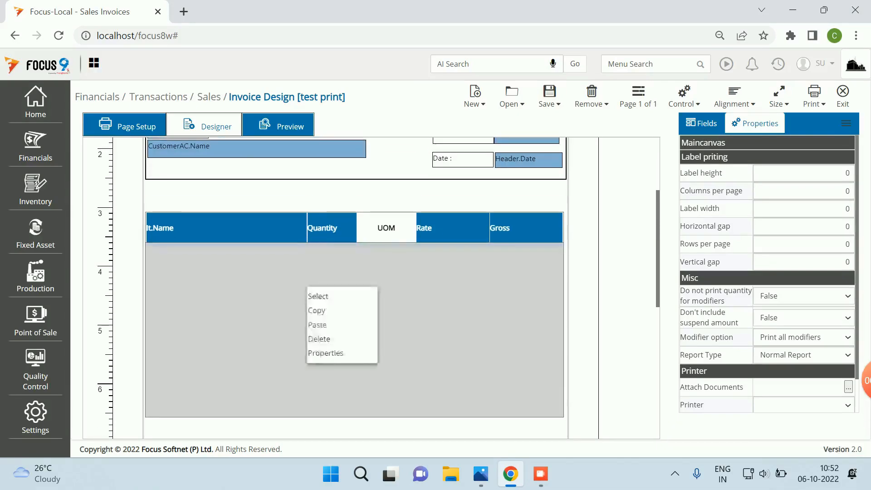
{"action": "left_click", "coordinate": [325, 352]}
{"action": "scroll", "coordinate": [766, 272], "scroll_direction": "down", "scroll_amount": 3}
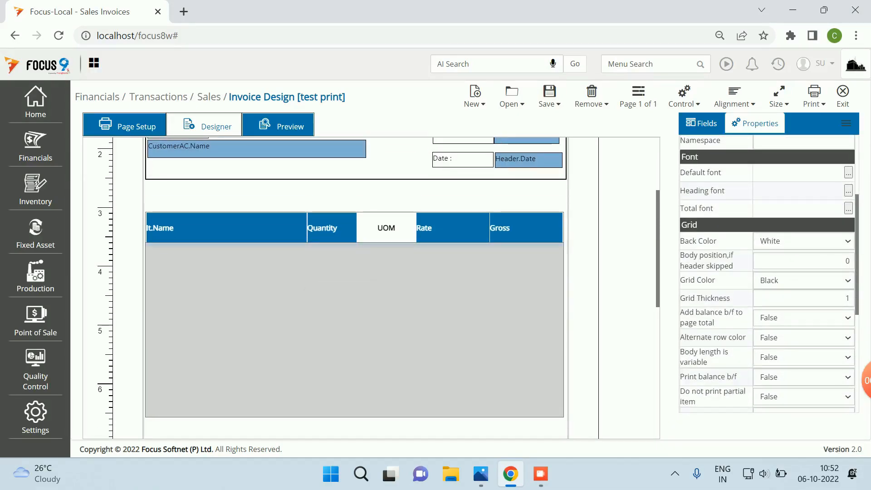
{"action": "left_click", "coordinate": [816, 298]}
{"action": "double_click", "coordinate": [846, 298]}
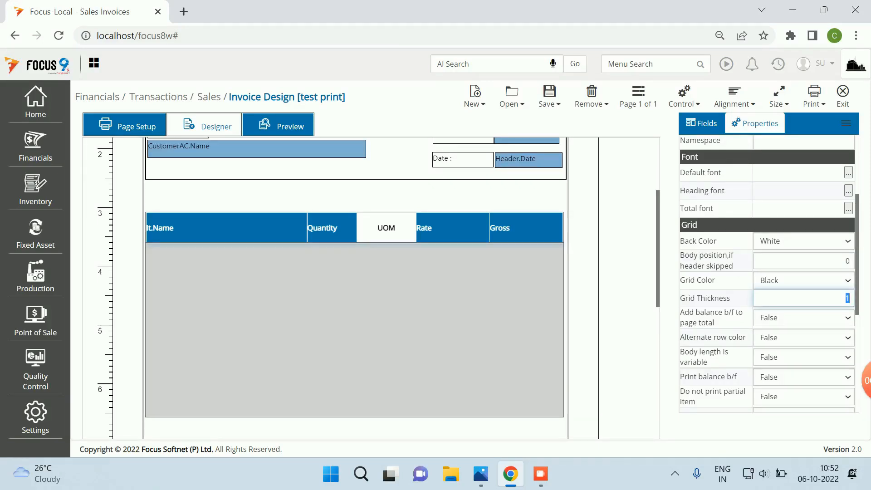
{"action": "scroll", "coordinate": [846, 298], "scroll_direction": "down", "scroll_amount": 3}
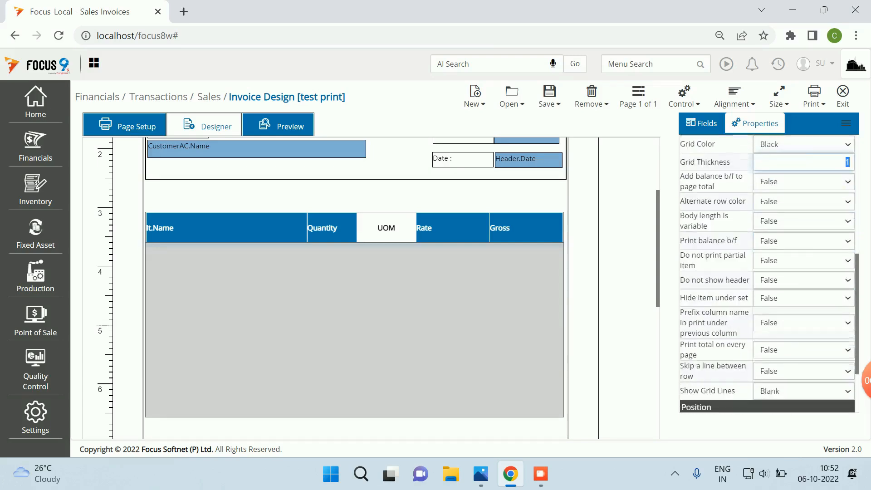
{"action": "left_click", "coordinate": [800, 391]}
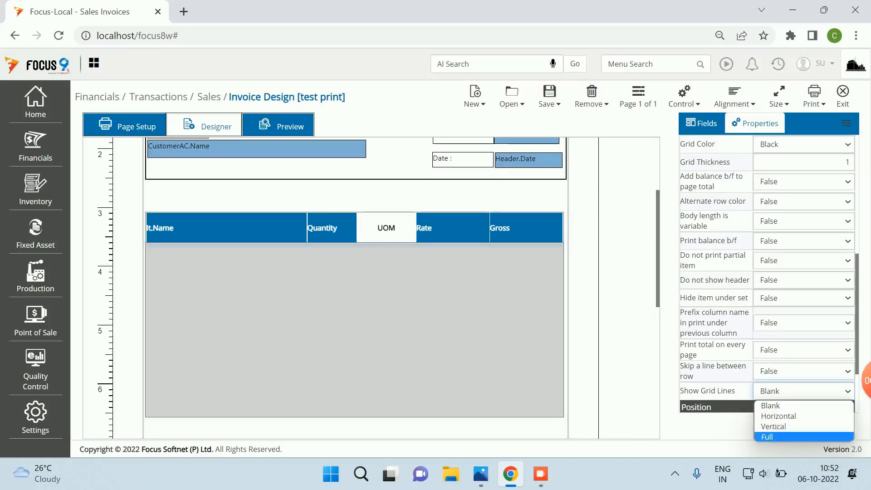
{"action": "left_click", "coordinate": [767, 437]}
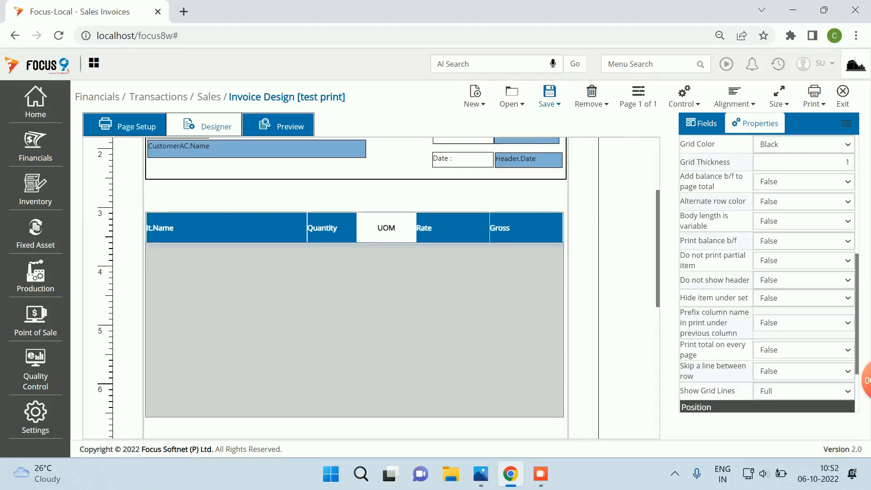
{"action": "left_click", "coordinate": [549, 96]}
{"action": "left_click", "coordinate": [551, 121]}
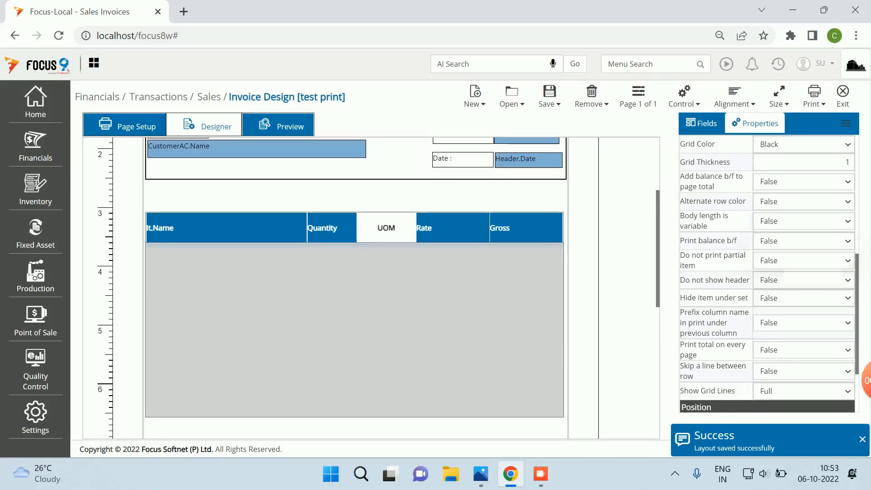
Step: Keep 'Body length is variable' False, save again, and preview the ruled invoice
{"action": "left_click", "coordinate": [803, 221]}
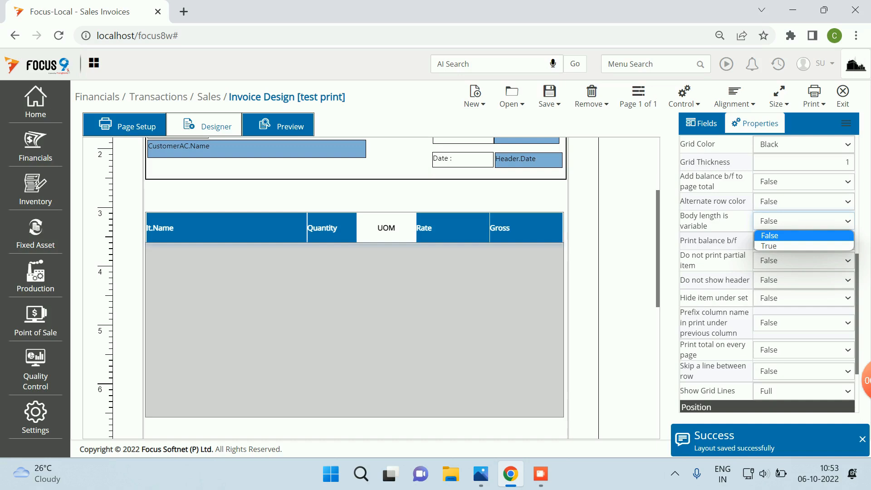
{"action": "key", "text": "Down"}
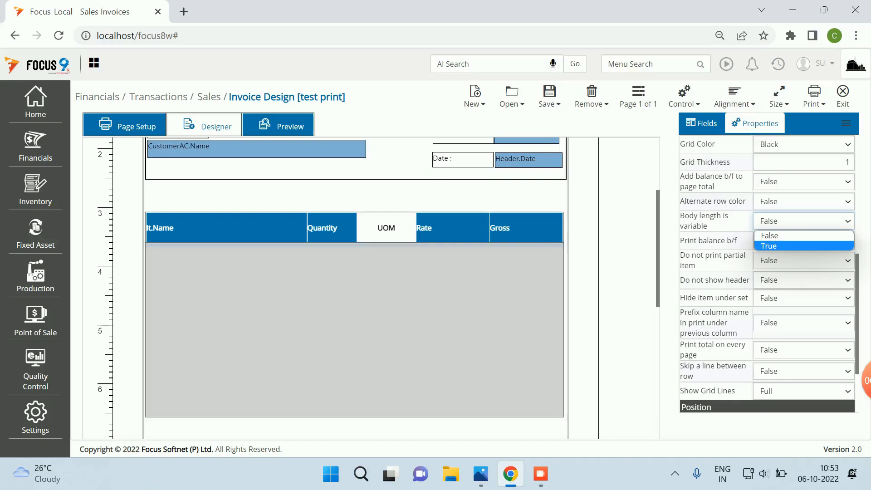
{"action": "key", "text": "Up"}
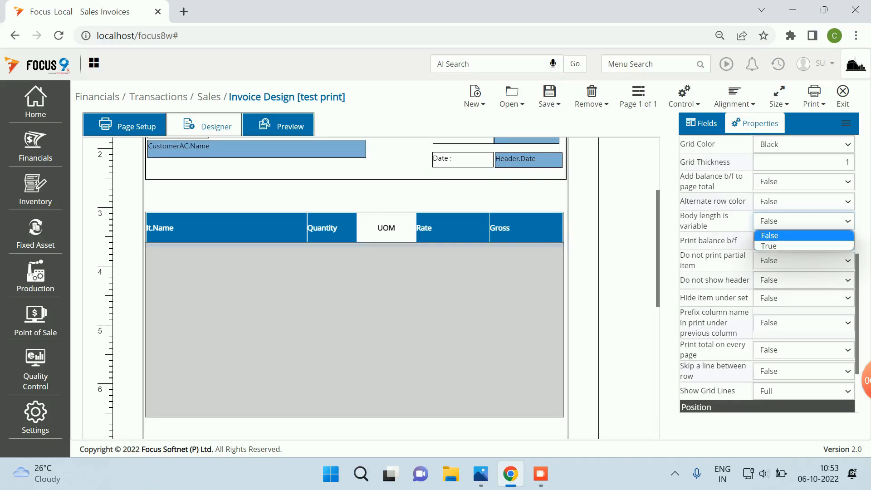
{"action": "key", "text": "Return"}
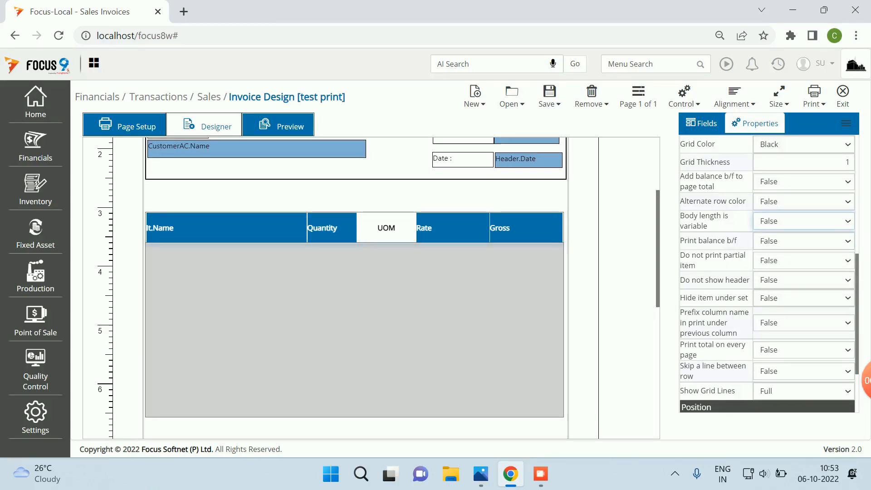
{"action": "left_click", "coordinate": [549, 96]}
{"action": "left_click", "coordinate": [546, 121]}
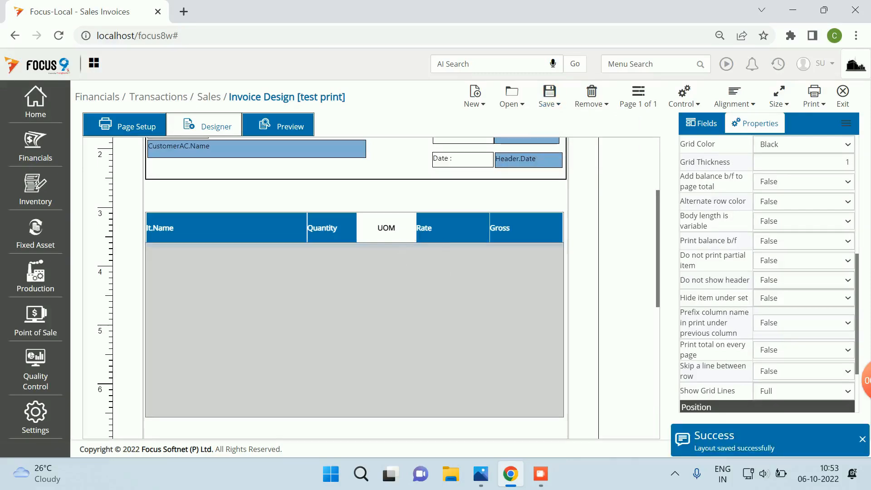
{"action": "left_click", "coordinate": [278, 125]}
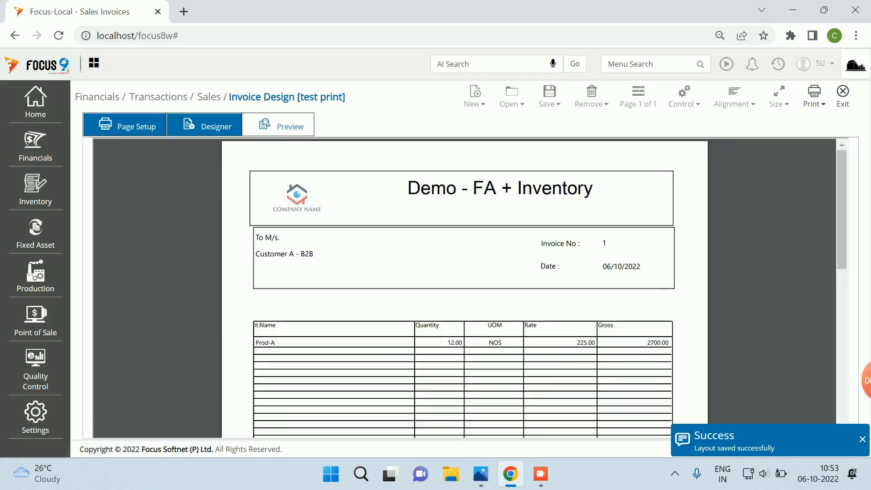
Step: Switch the item table to vertical-only grid lines and confirm the result in Preview
{"action": "scroll", "coordinate": [465, 289], "scroll_direction": "down", "scroll_amount": 3}
{"action": "scroll", "coordinate": [465, 289], "scroll_direction": "up", "scroll_amount": 1}
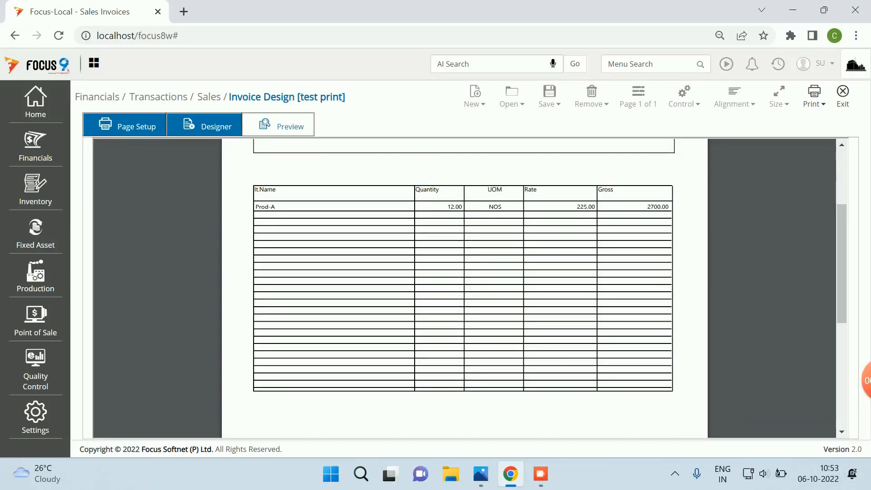
{"action": "left_click", "coordinate": [207, 126]}
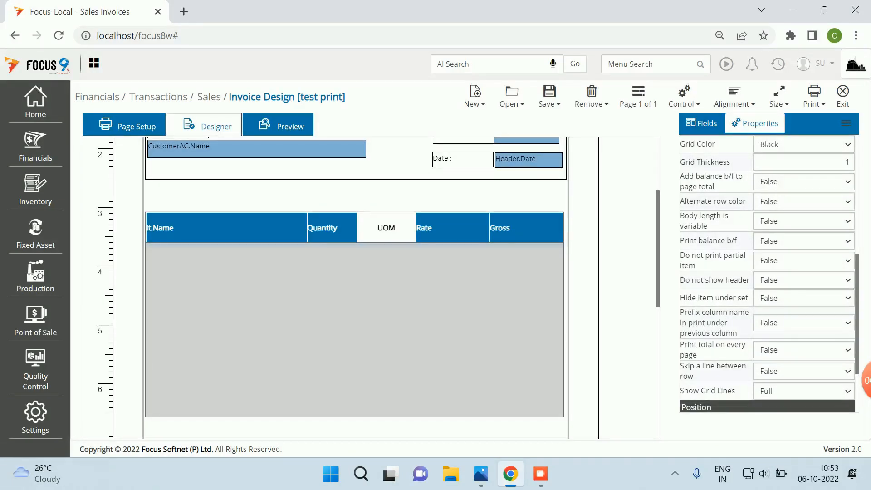
{"action": "left_click", "coordinate": [803, 391]}
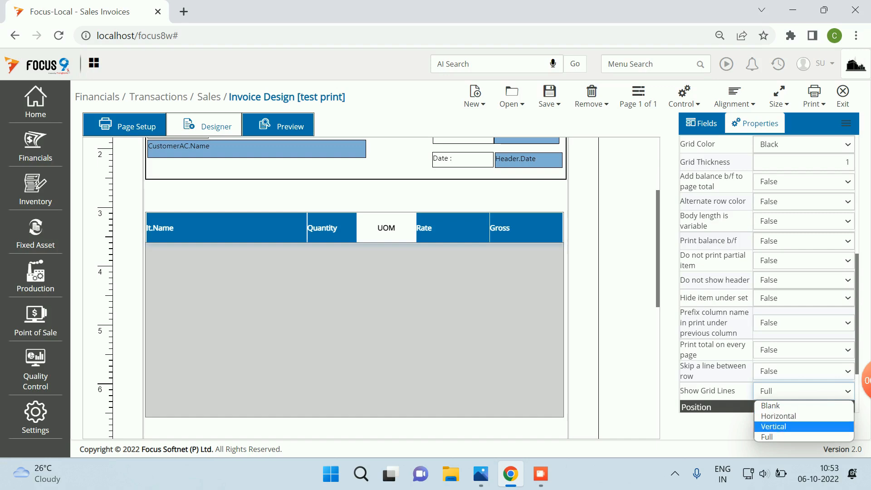
{"action": "key", "text": "Return"}
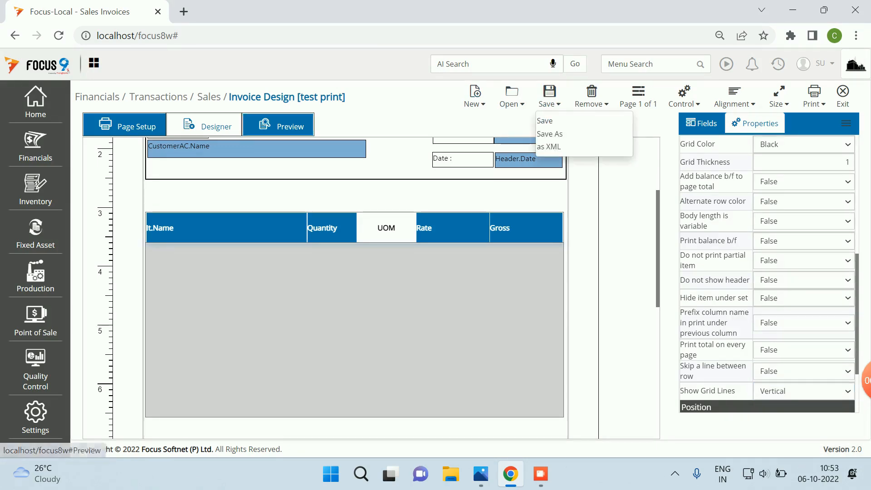
{"action": "left_click", "coordinate": [277, 124]}
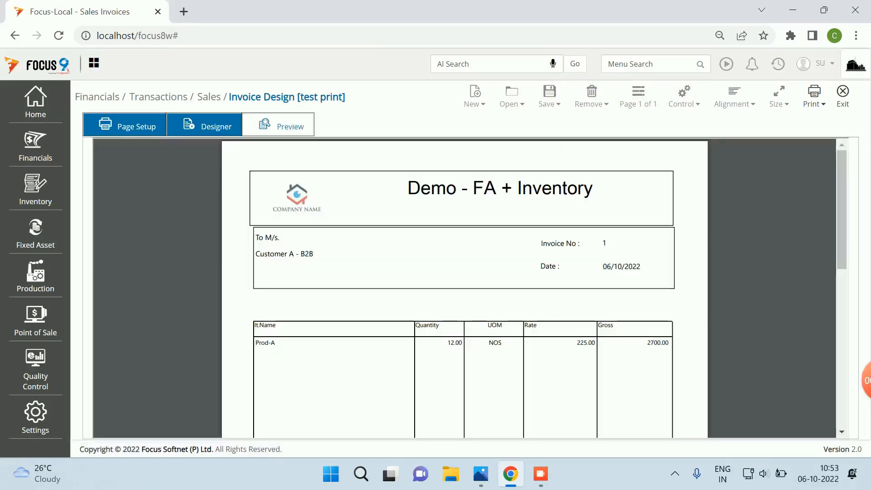
{"action": "scroll", "coordinate": [465, 289], "scroll_direction": "down", "scroll_amount": 1}
{"action": "scroll", "coordinate": [465, 289], "scroll_direction": "up", "scroll_amount": 1}
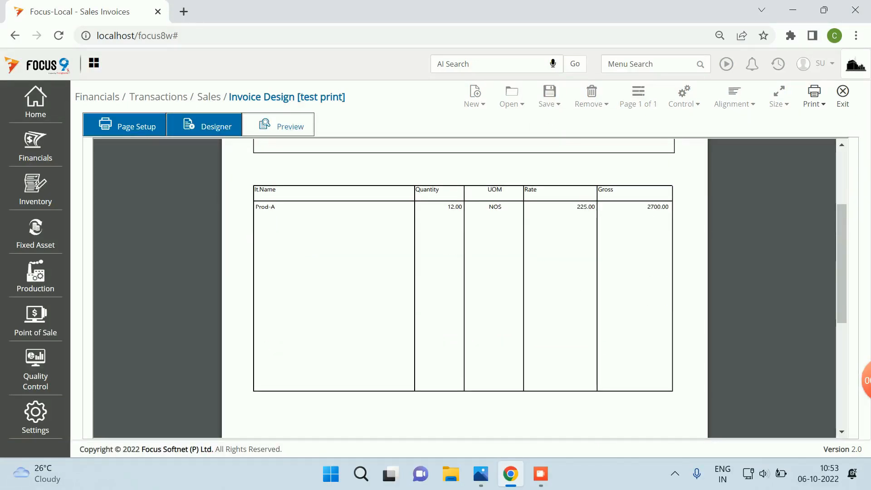
{"action": "left_click", "coordinate": [206, 125]}
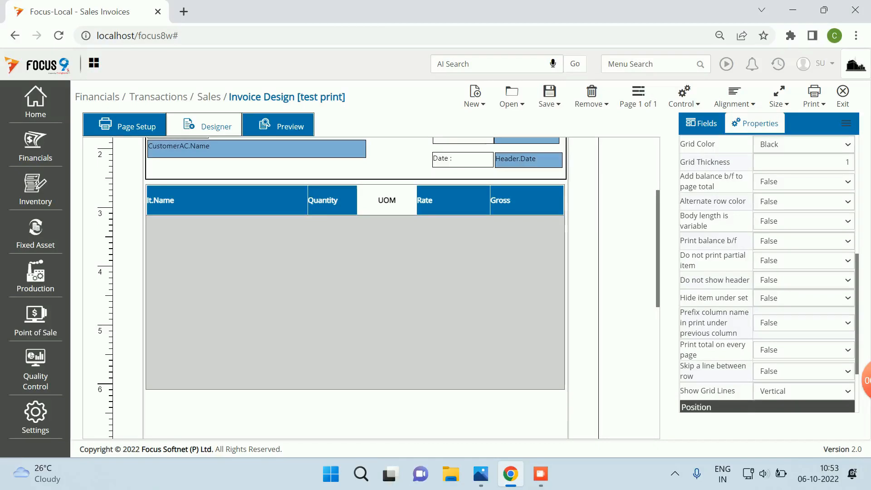
Step: Review the header, customer block and item table, then open the Control list
{"action": "scroll", "coordinate": [353, 285], "scroll_direction": "down", "scroll_amount": 3}
{"action": "scroll", "coordinate": [354, 285], "scroll_direction": "down", "scroll_amount": 2}
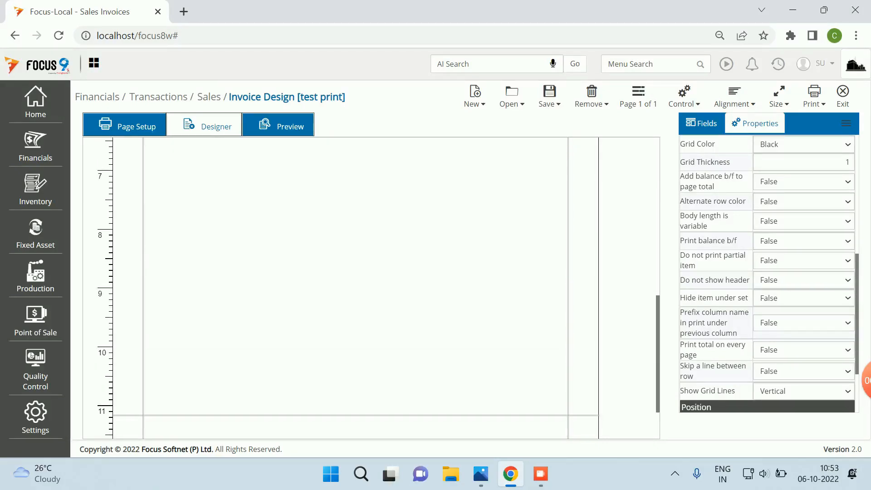
{"action": "scroll", "coordinate": [353, 286], "scroll_direction": "up", "scroll_amount": 1}
{"action": "scroll", "coordinate": [354, 285], "scroll_direction": "up", "scroll_amount": 3}
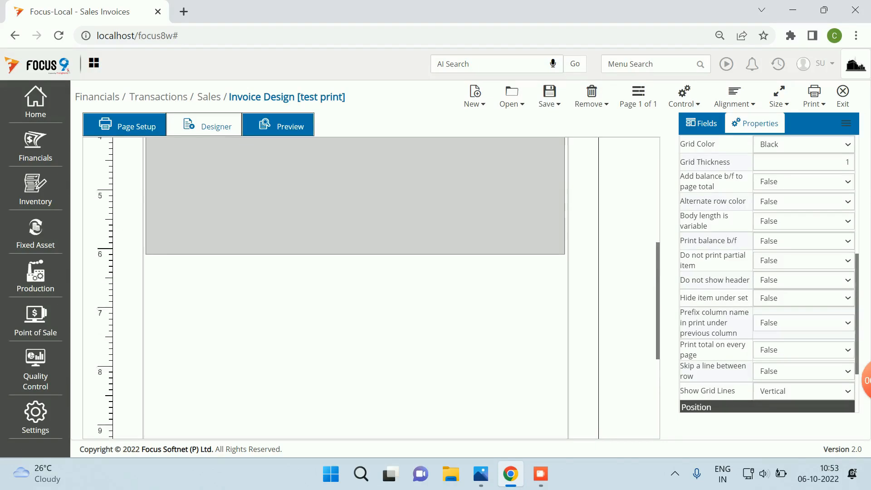
{"action": "scroll", "coordinate": [353, 285], "scroll_direction": "down", "scroll_amount": 3}
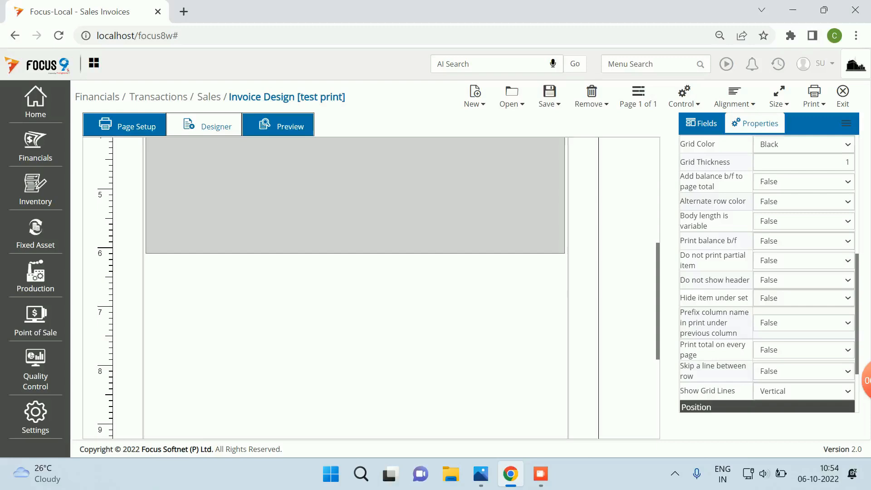
{"action": "scroll", "coordinate": [353, 285], "scroll_direction": "up", "scroll_amount": 1}
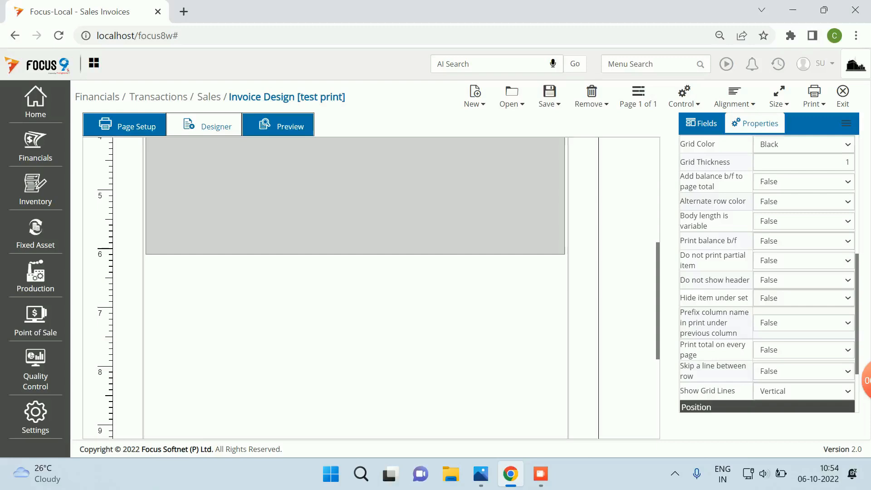
{"action": "scroll", "coordinate": [354, 286], "scroll_direction": "up", "scroll_amount": 3}
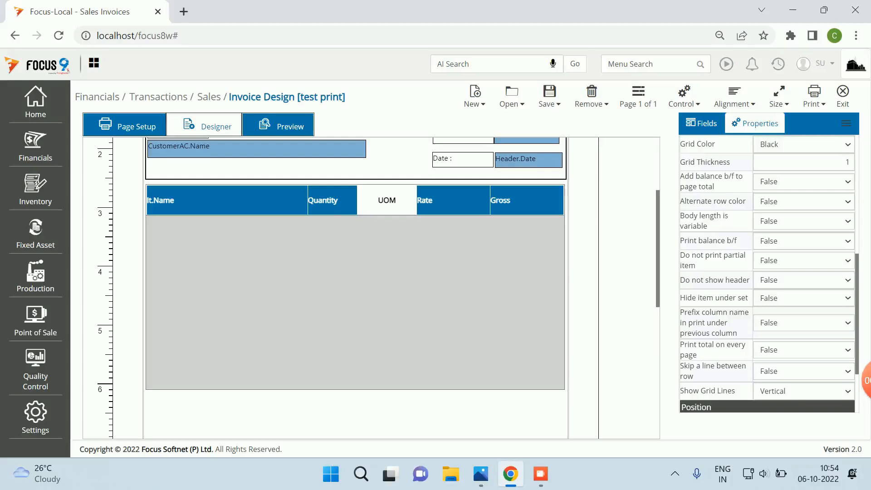
{"action": "scroll", "coordinate": [353, 286], "scroll_direction": "down", "scroll_amount": 1}
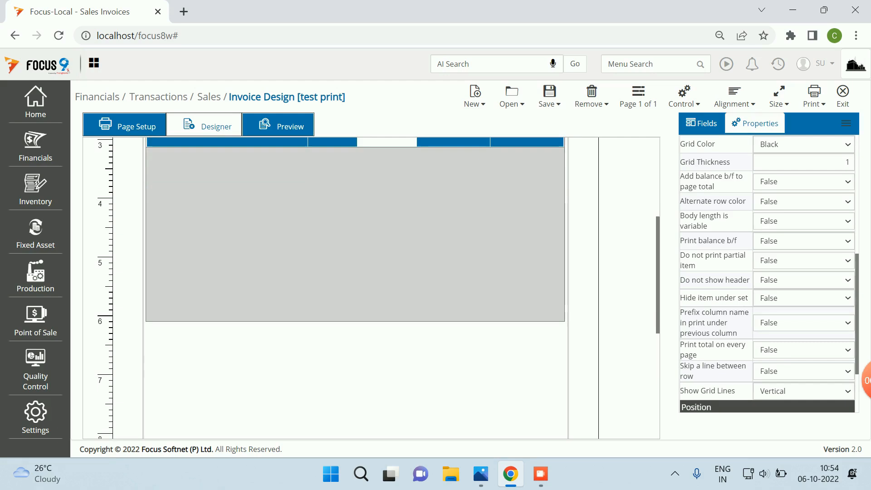
{"action": "left_click", "coordinate": [683, 97]}
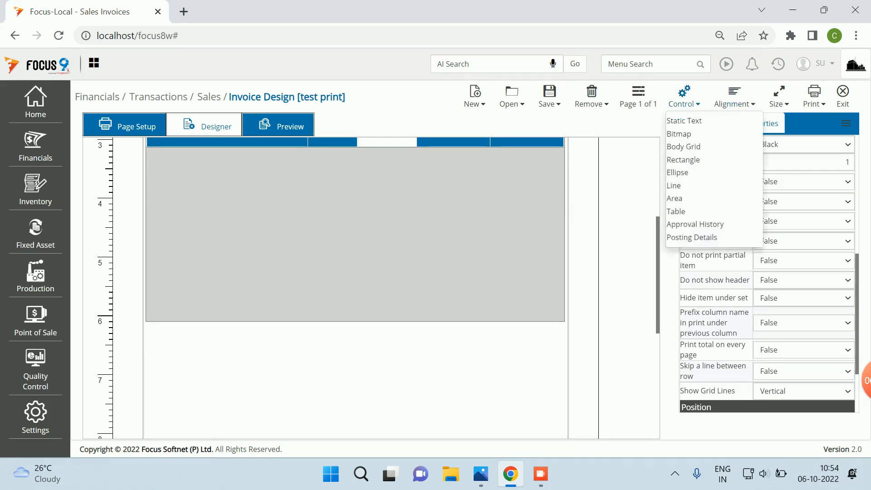
Step: Draw an Area box below the item grid and enlarge it up and to the left
{"action": "left_click", "coordinate": [675, 198]}
{"action": "mouse_move", "coordinate": [205, 354]}
{"action": "left_mouse_down"}
{"action": "mouse_move", "coordinate": [266, 384]}
{"action": "mouse_move", "coordinate": [475, 411]}
{"action": "mouse_move", "coordinate": [550, 408]}
{"action": "left_mouse_up"}
{"action": "left_click_drag", "start_coordinate": [204, 354], "coordinate": [151, 331]}
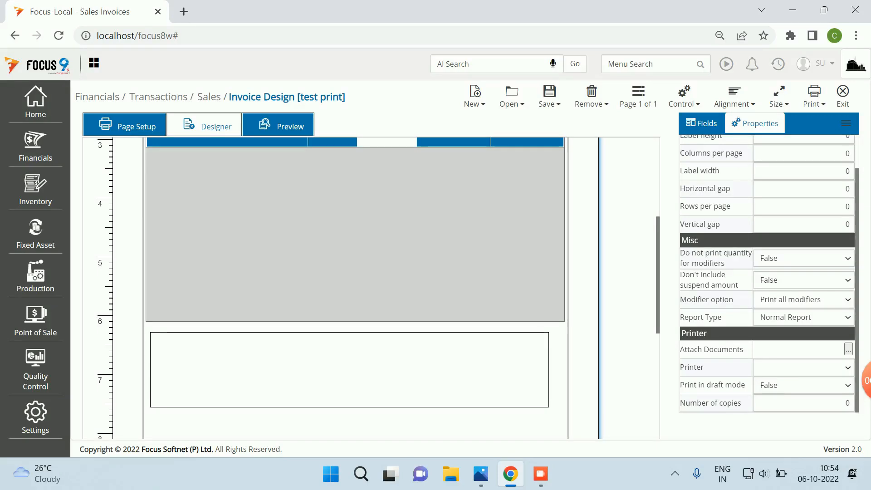
{"action": "scroll", "coordinate": [355, 288], "scroll_direction": "down", "scroll_amount": 2}
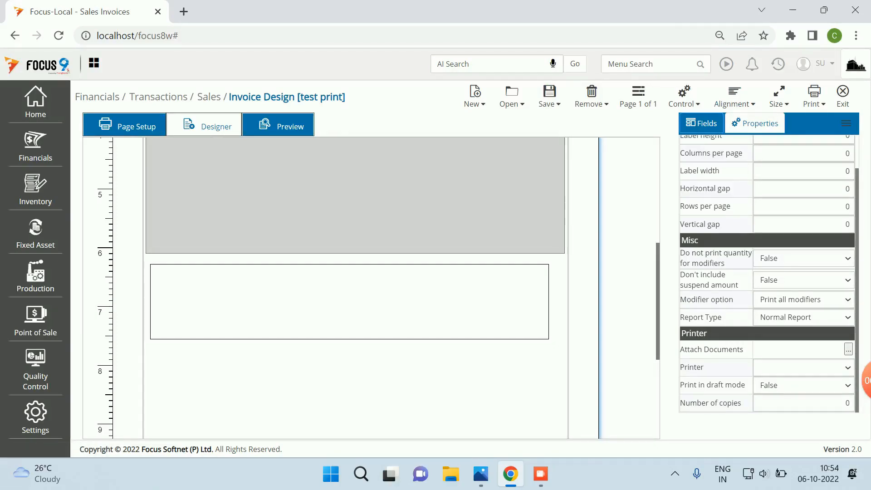
Step: Show the Fields list and scroll to its top
{"action": "left_click", "coordinate": [701, 123]}
{"action": "scroll", "coordinate": [768, 274], "scroll_direction": "up", "scroll_amount": 6}
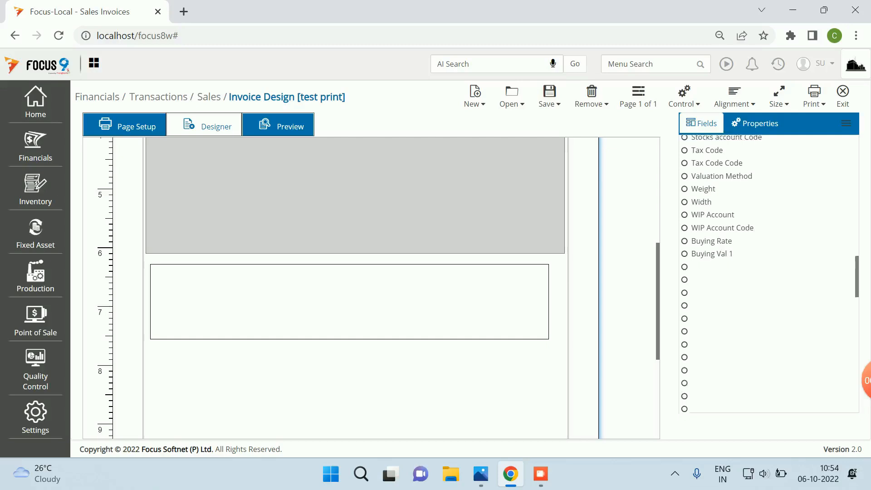
{"action": "scroll", "coordinate": [768, 273], "scroll_direction": "up", "scroll_amount": 3}
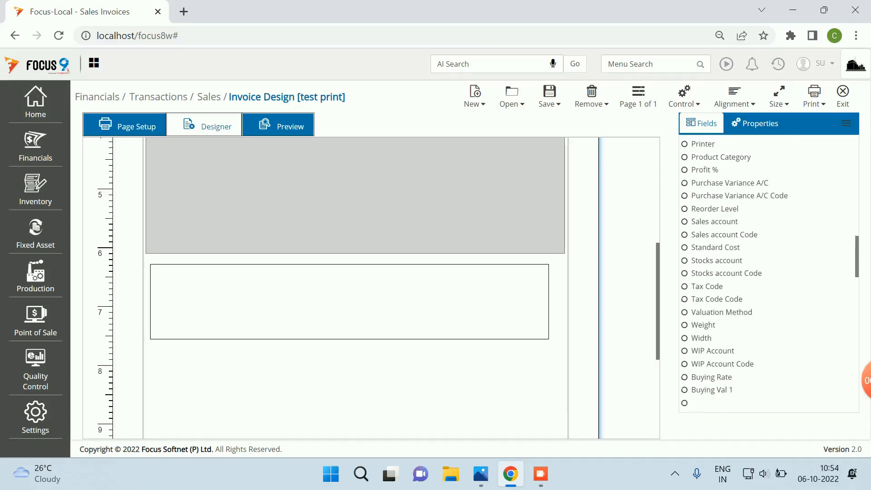
{"action": "scroll", "coordinate": [768, 274], "scroll_direction": "up", "scroll_amount": 5}
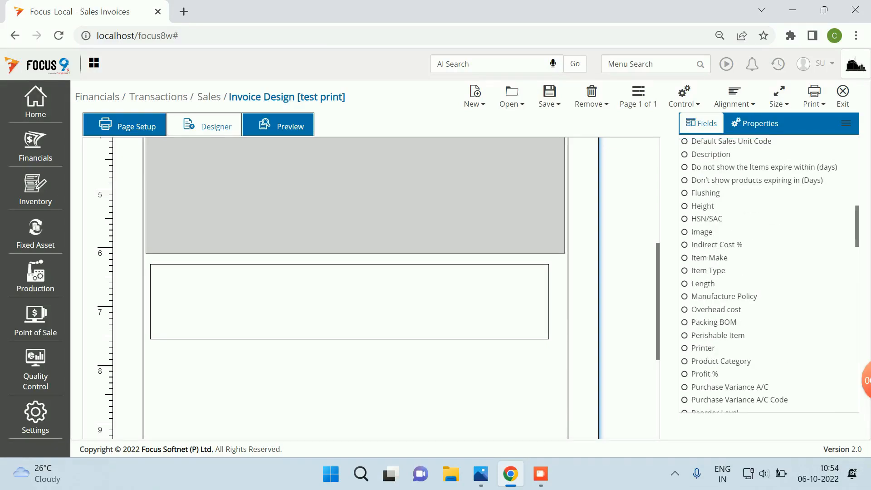
Step: Add CGST Value and SGST Value to the footer, each label beside its Body field
{"action": "scroll", "coordinate": [769, 273], "scroll_direction": "up", "scroll_amount": 15}
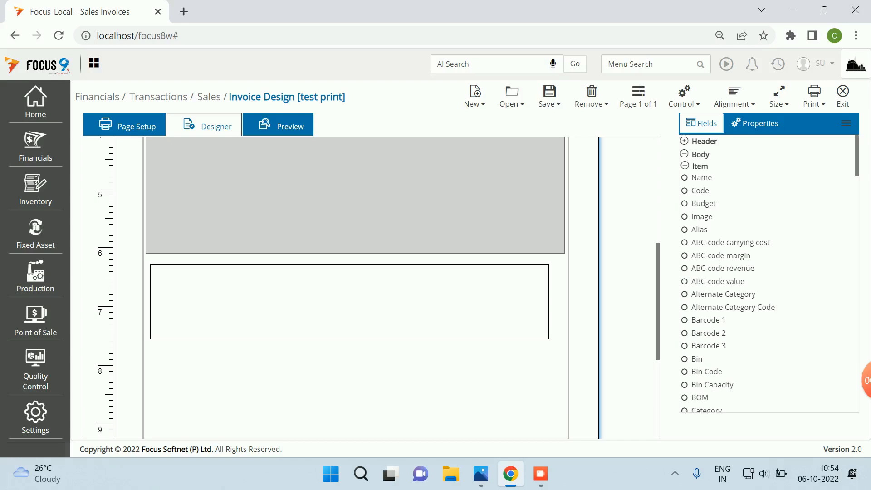
{"action": "scroll", "coordinate": [768, 274], "scroll_direction": "down", "scroll_amount": 7}
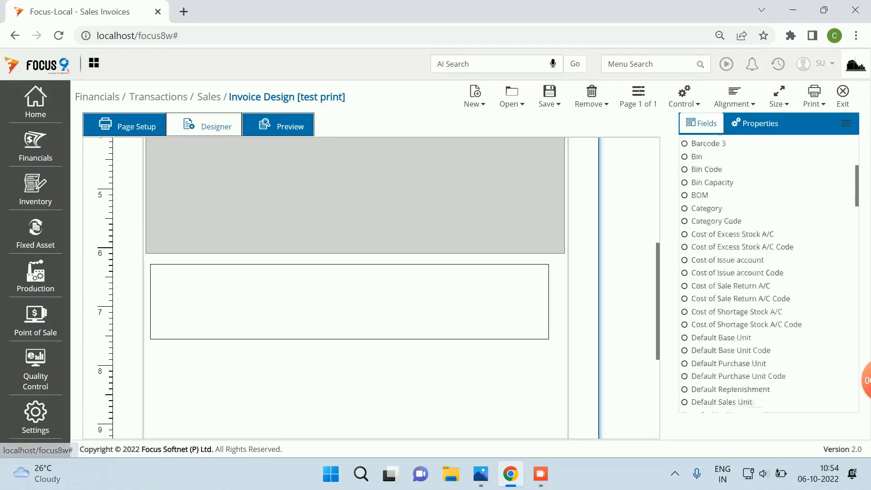
{"action": "scroll", "coordinate": [768, 273], "scroll_direction": "down", "scroll_amount": 10}
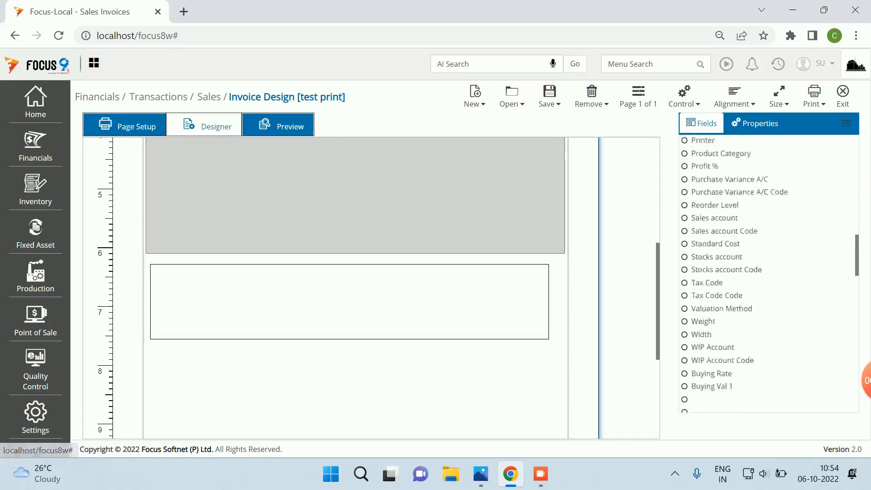
{"action": "scroll", "coordinate": [768, 274], "scroll_direction": "down", "scroll_amount": 8}
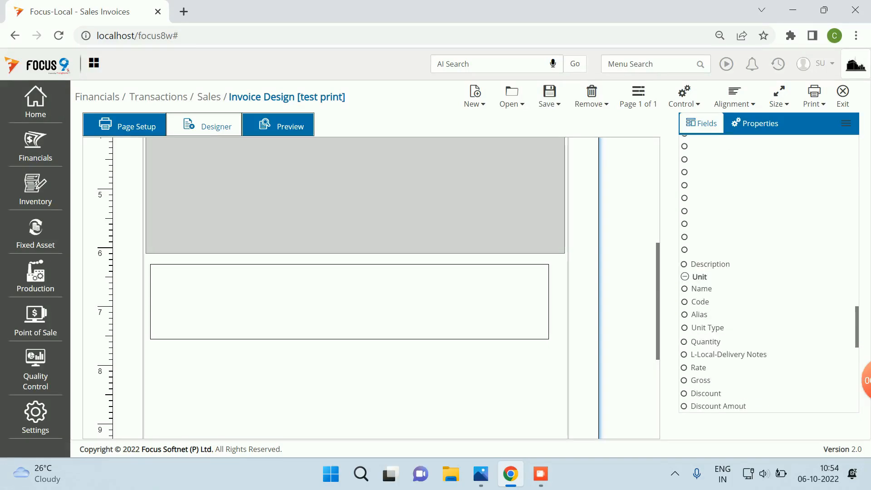
{"action": "scroll", "coordinate": [768, 273], "scroll_direction": "down", "scroll_amount": 5}
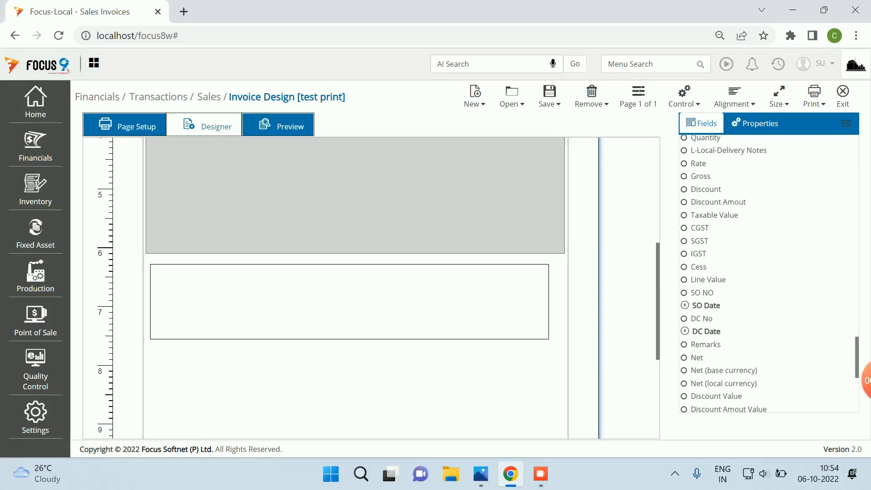
{"action": "scroll", "coordinate": [768, 274], "scroll_direction": "down", "scroll_amount": 3}
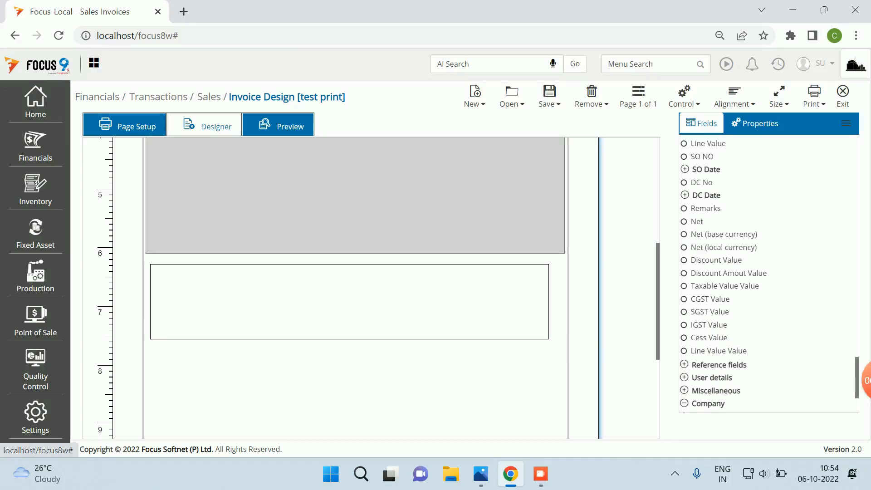
{"action": "left_click_drag", "start_coordinate": [709, 298], "coordinate": [429, 277]}
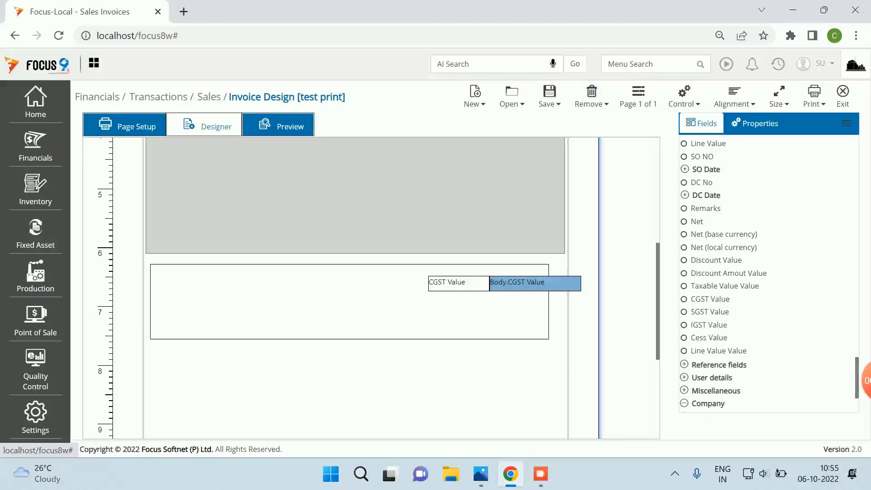
{"action": "left_click_drag", "start_coordinate": [710, 311], "coordinate": [440, 274]}
{"action": "mouse_move", "coordinate": [535, 283]}
{"action": "left_mouse_down"}
{"action": "mouse_move", "coordinate": [519, 274]}
{"action": "mouse_move", "coordinate": [553, 274]}
{"action": "mouse_move", "coordinate": [546, 275]}
{"action": "left_mouse_up"}
{"action": "left_click_drag", "start_coordinate": [458, 311], "coordinate": [429, 290]}
{"action": "mouse_move", "coordinate": [544, 310]}
{"action": "left_mouse_down"}
{"action": "mouse_move", "coordinate": [519, 291]}
{"action": "mouse_move", "coordinate": [562, 291]}
{"action": "mouse_move", "coordinate": [546, 298]}
{"action": "left_mouse_up"}
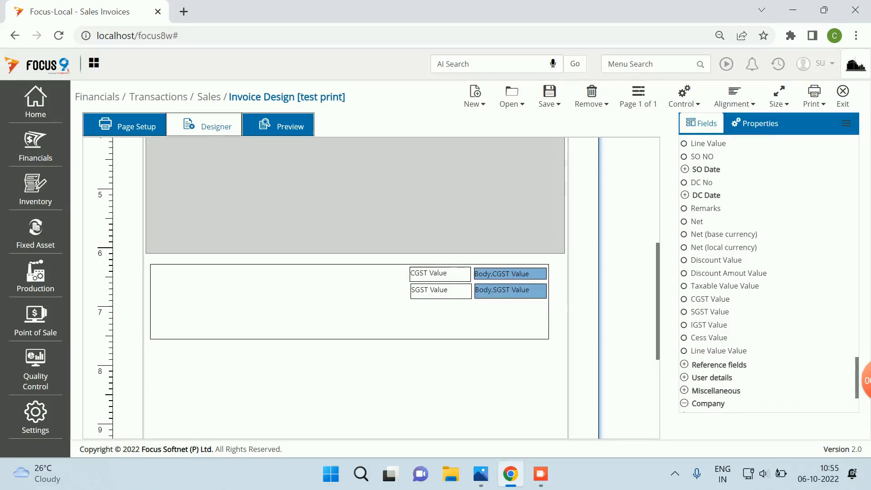
Step: Lower the SGST Value and CGST Value labels and fields within the footer
{"action": "scroll", "coordinate": [766, 272], "scroll_direction": "down", "scroll_amount": 2}
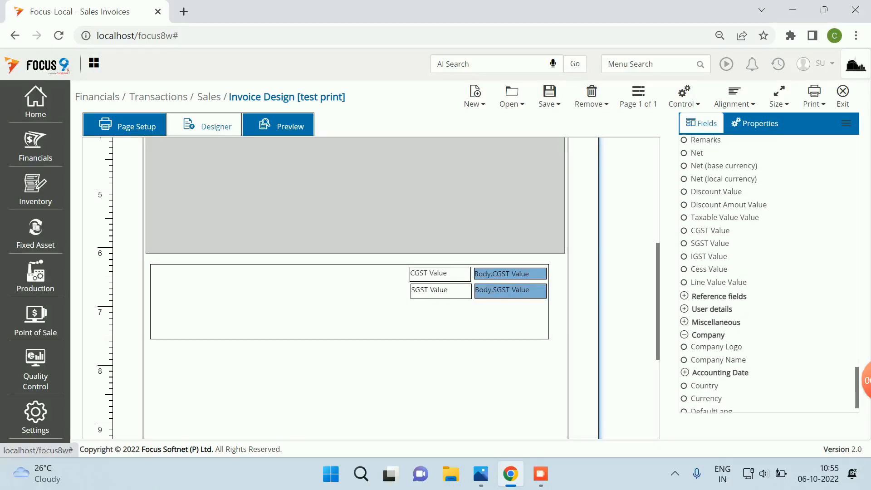
{"action": "scroll", "coordinate": [768, 274], "scroll_direction": "down", "scroll_amount": 1}
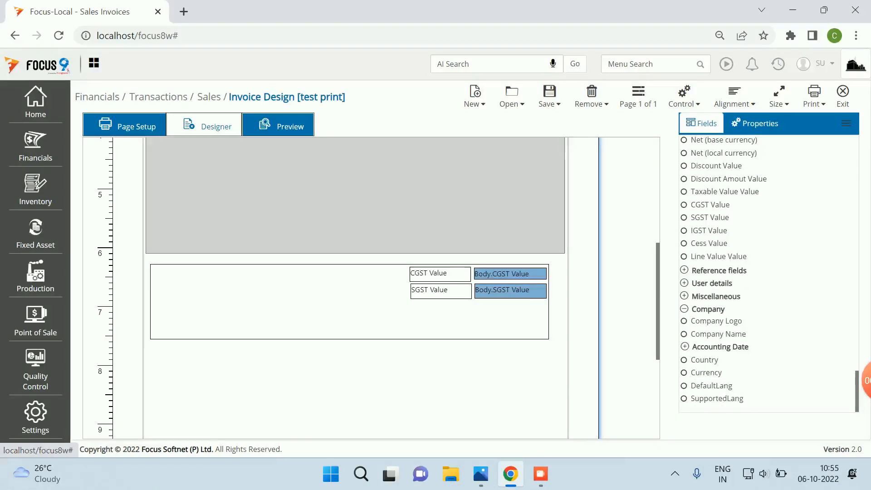
{"action": "left_click_drag", "start_coordinate": [510, 291], "coordinate": [511, 302]}
{"action": "left_click_drag", "start_coordinate": [441, 291], "coordinate": [442, 303]}
{"action": "left_click_drag", "start_coordinate": [510, 274], "coordinate": [511, 288]}
{"action": "left_click_drag", "start_coordinate": [440, 274], "coordinate": [442, 286]}
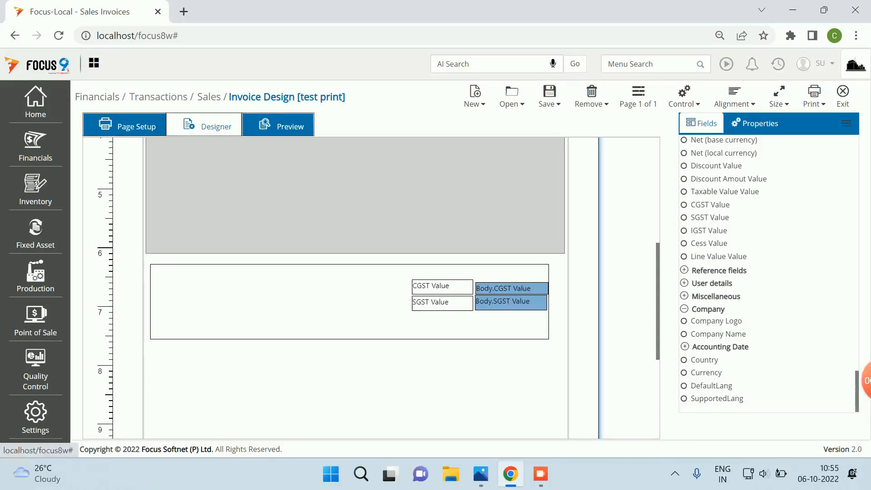
Step: Add Taxable Value Value above CGST Value, aligned with the fields below
{"action": "left_click_drag", "start_coordinate": [724, 191], "coordinate": [394, 272]}
{"action": "left_click_drag", "start_coordinate": [499, 278], "coordinate": [436, 280]}
{"action": "left_click_drag", "start_coordinate": [503, 271], "coordinate": [547, 274]}
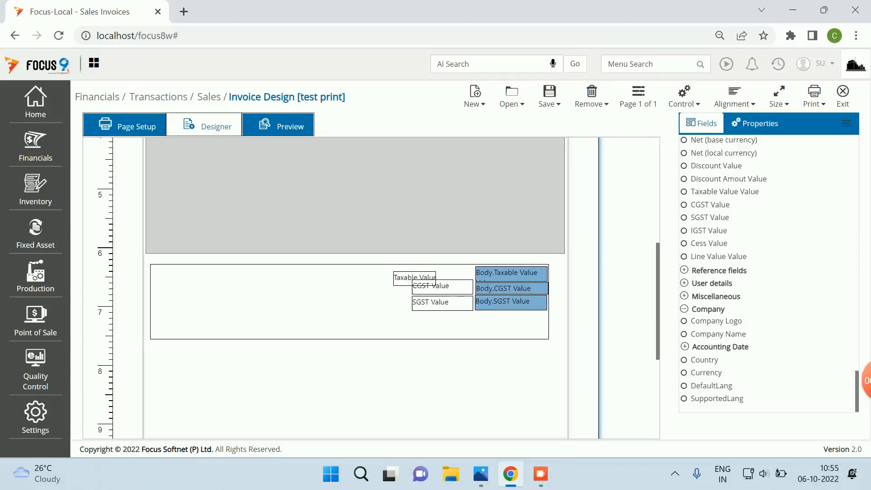
{"action": "left_click_drag", "start_coordinate": [414, 278], "coordinate": [472, 272]}
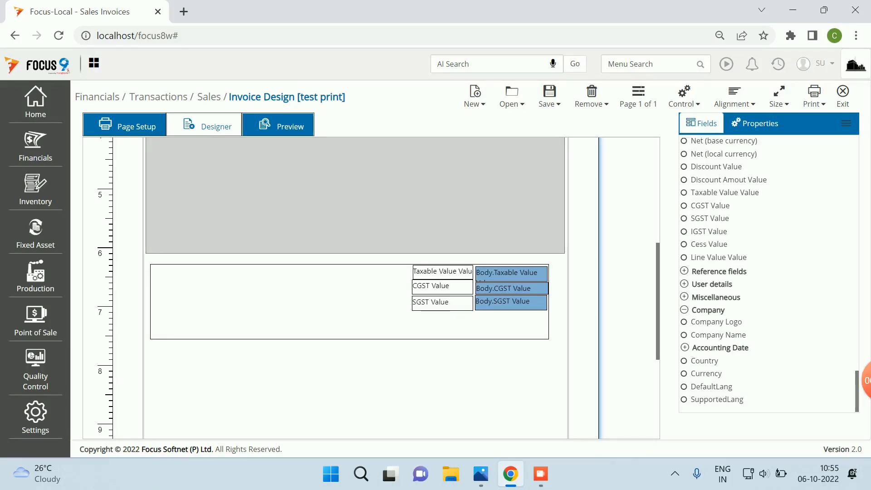
{"action": "scroll", "coordinate": [768, 272], "scroll_direction": "up", "scroll_amount": 3}
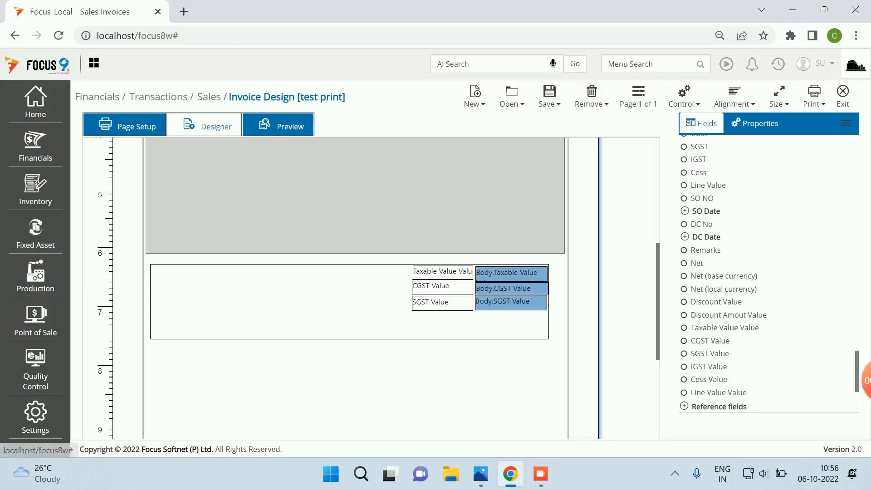
Step: Add the Net label and Body.Net field at the bottom of the footer, aligned together
{"action": "left_click_drag", "start_coordinate": [697, 263], "coordinate": [438, 327]}
{"action": "left_click_drag", "start_coordinate": [521, 330], "coordinate": [547, 327]}
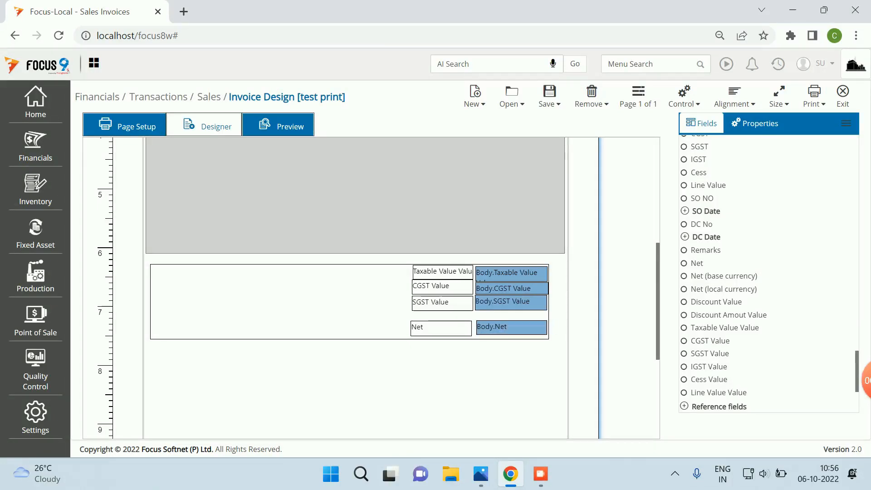
{"action": "right_click", "coordinate": [509, 328]}
{"action": "left_click", "coordinate": [526, 395]}
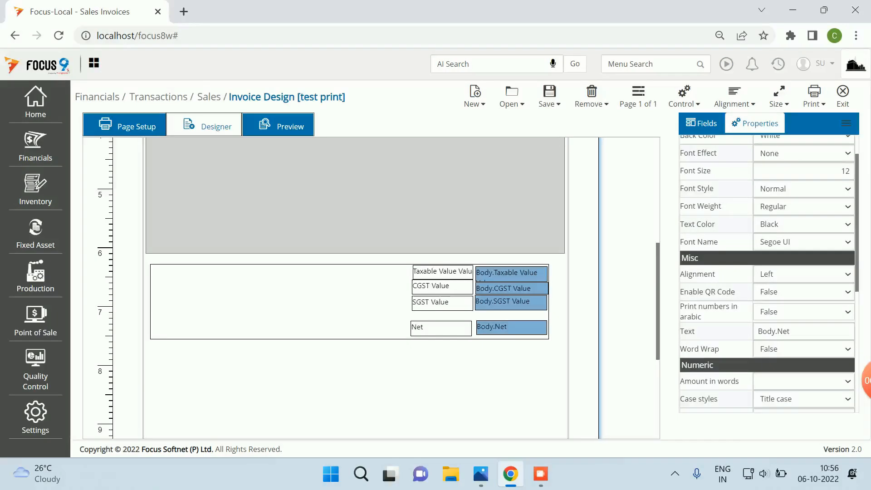
Step: Set the Body.Net font size to 14
{"action": "scroll", "coordinate": [803, 227], "scroll_direction": "up", "scroll_amount": 1}
{"action": "left_click", "coordinate": [803, 227]}
{"action": "left_click", "coordinate": [803, 227]}
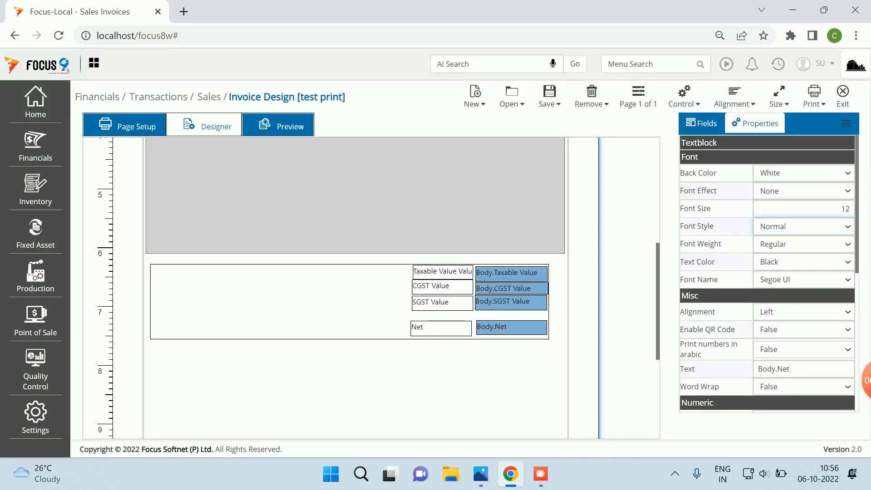
{"action": "left_click", "coordinate": [803, 190]}
{"action": "left_click", "coordinate": [803, 191]}
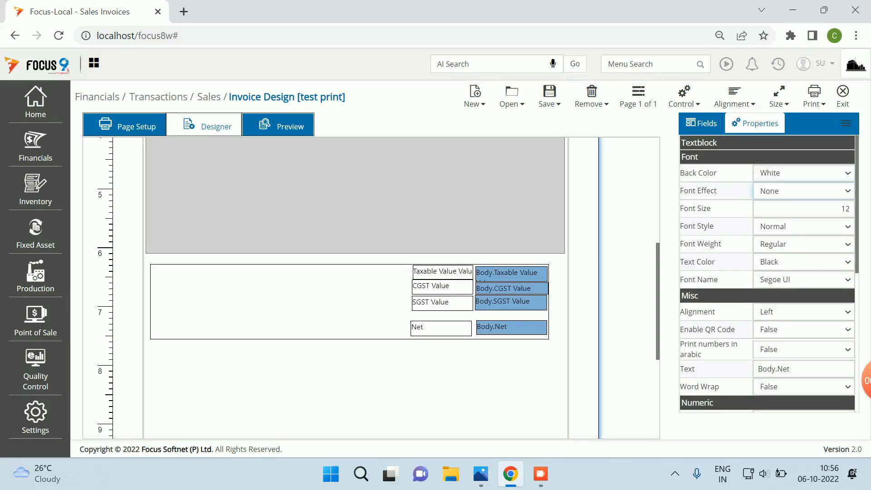
{"action": "key", "text": "Tab"}
{"action": "type", "text": "14"}
{"action": "key", "text": "Tab"}
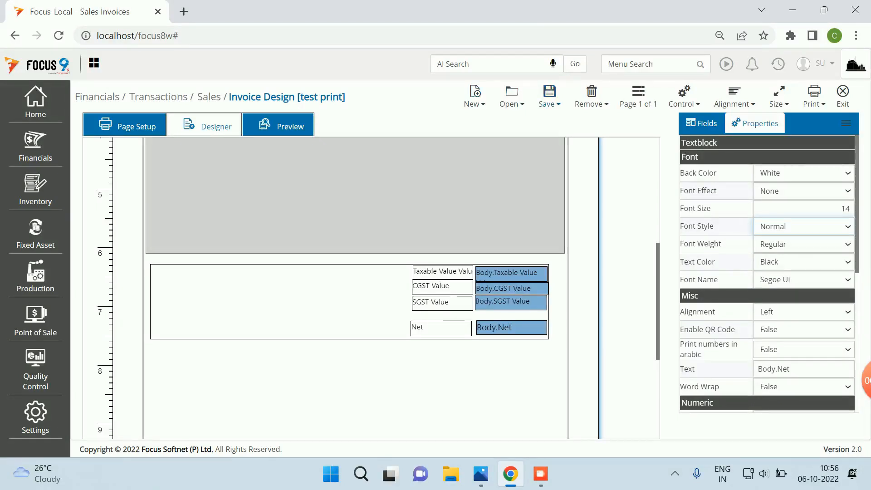
Step: Keep word wrap False and set the Net value's font weight to Bold
{"action": "scroll", "coordinate": [767, 272], "scroll_direction": "down", "scroll_amount": 3}
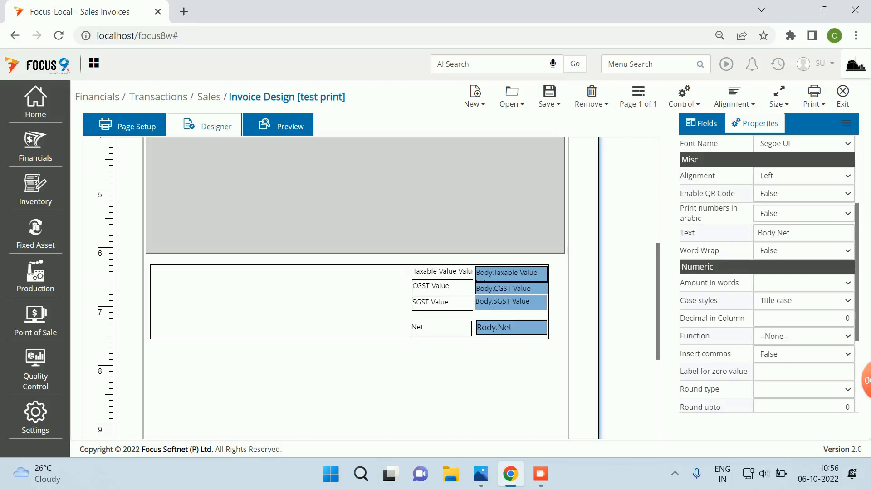
{"action": "left_click", "coordinate": [802, 251]}
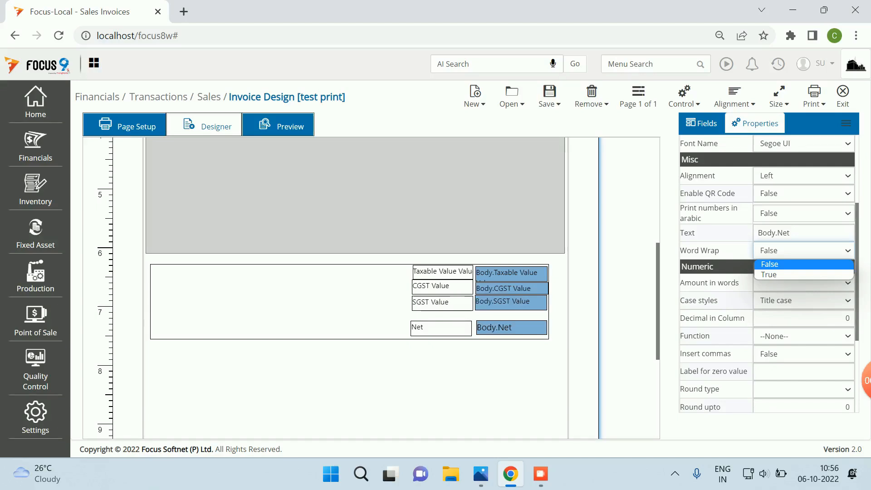
{"action": "left_click", "coordinate": [769, 264]}
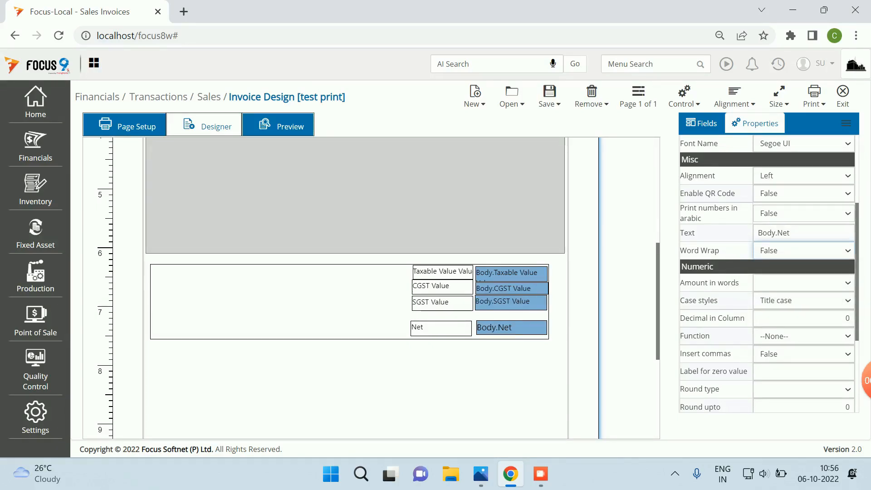
{"action": "scroll", "coordinate": [767, 272], "scroll_direction": "down", "scroll_amount": 3}
{"action": "scroll", "coordinate": [766, 272], "scroll_direction": "up", "scroll_amount": 5}
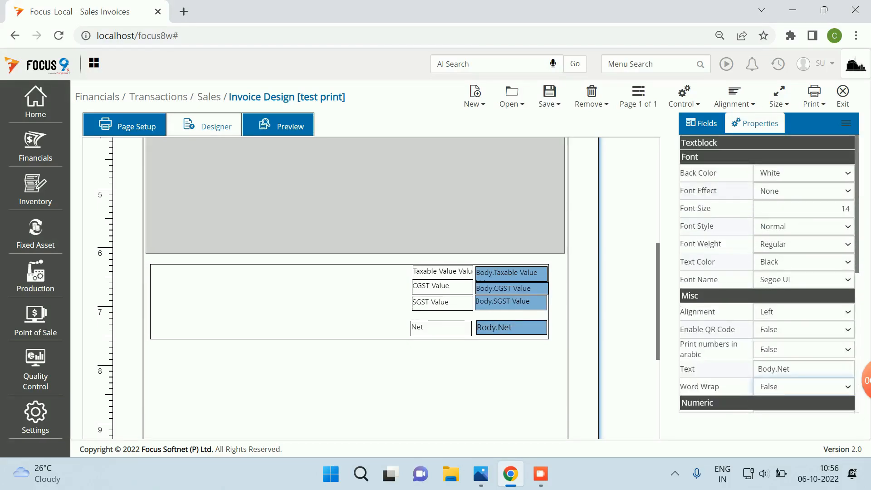
{"action": "left_click", "coordinate": [802, 244]}
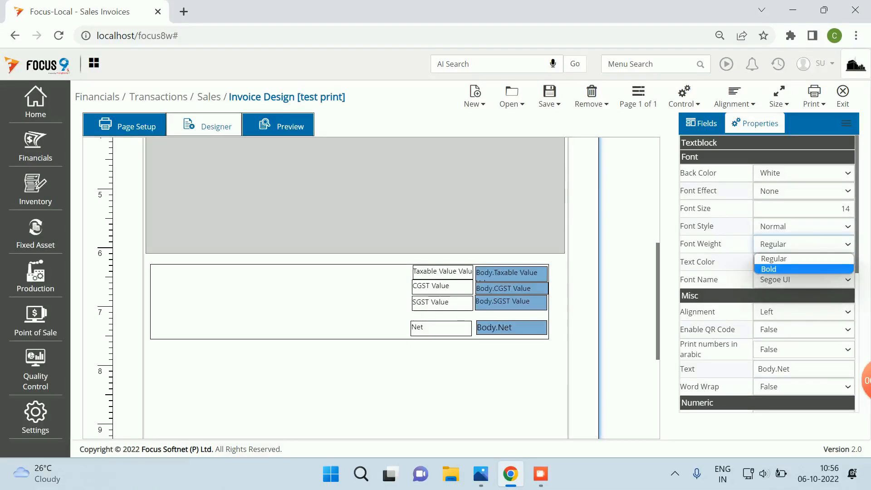
{"action": "left_click", "coordinate": [803, 269]}
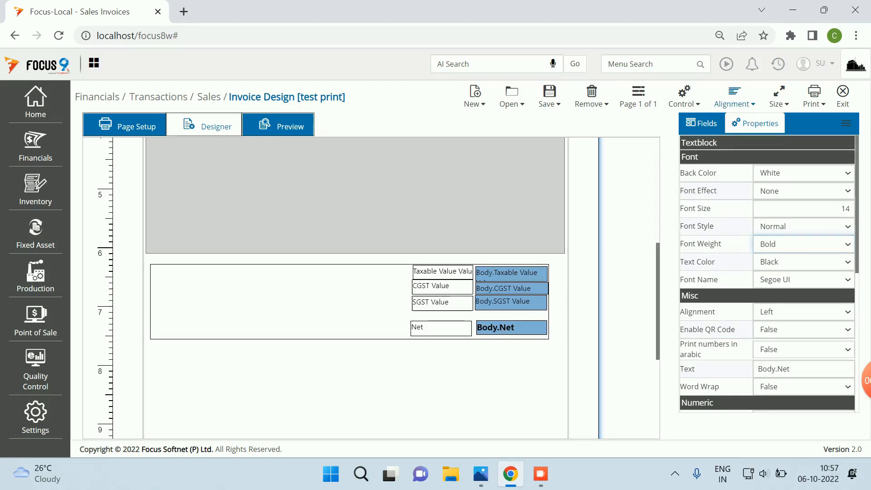
{"action": "left_click", "coordinate": [701, 122]}
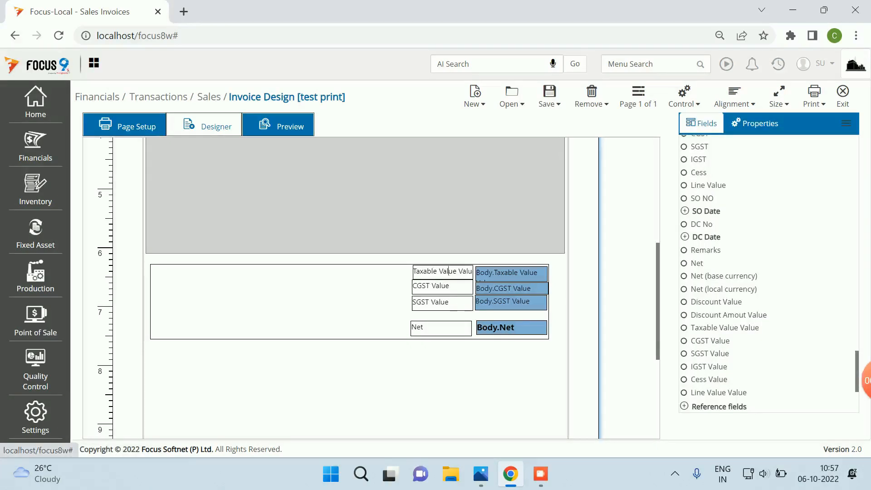
Step: Drag a Net label and value into the footer's left and widen the value field across
{"action": "left_click_drag", "start_coordinate": [697, 263], "coordinate": [187, 276]}
{"action": "left_click_drag", "start_coordinate": [288, 287], "coordinate": [203, 321]}
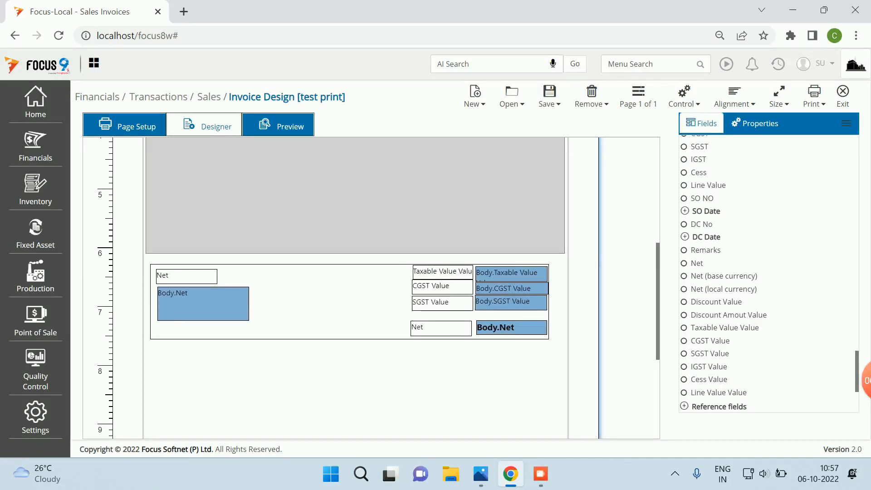
{"action": "left_click_drag", "start_coordinate": [249, 303], "coordinate": [400, 304]}
Step: Set the new Net field's Amount in words property to English
{"action": "right_click", "coordinate": [232, 299]}
{"action": "left_click", "coordinate": [251, 364]}
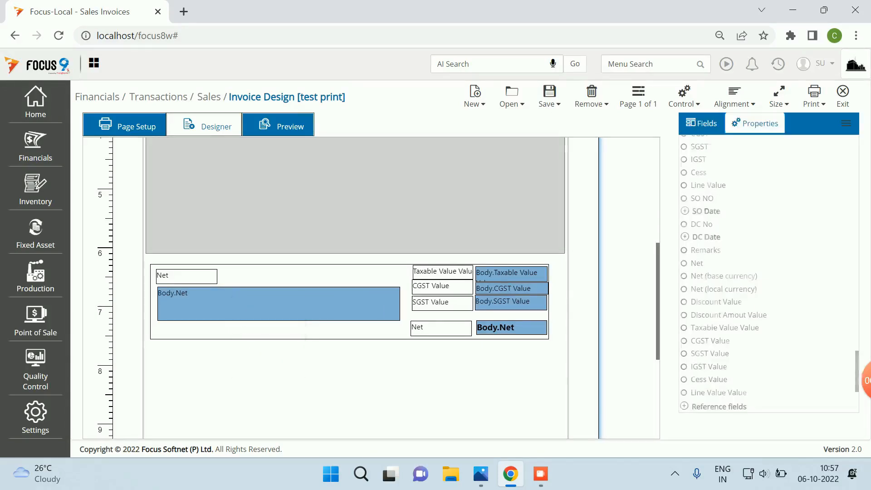
{"action": "scroll", "coordinate": [792, 282], "scroll_direction": "down", "scroll_amount": 2}
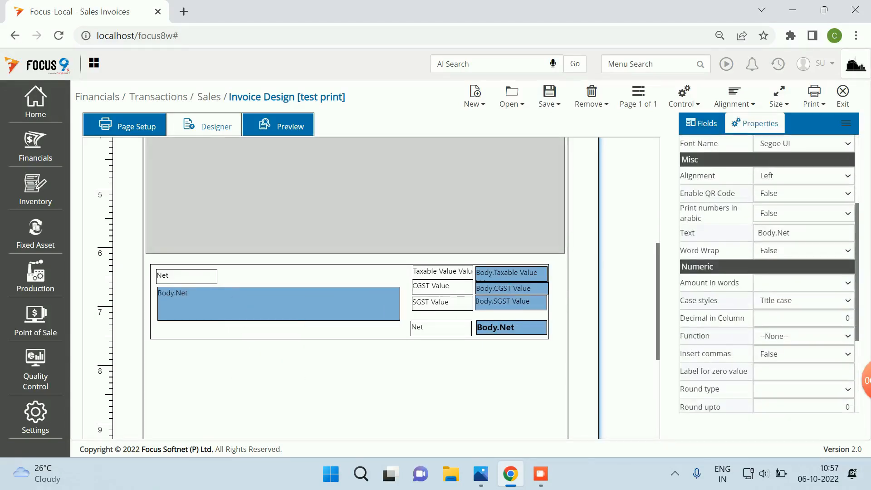
{"action": "left_click", "coordinate": [802, 282]}
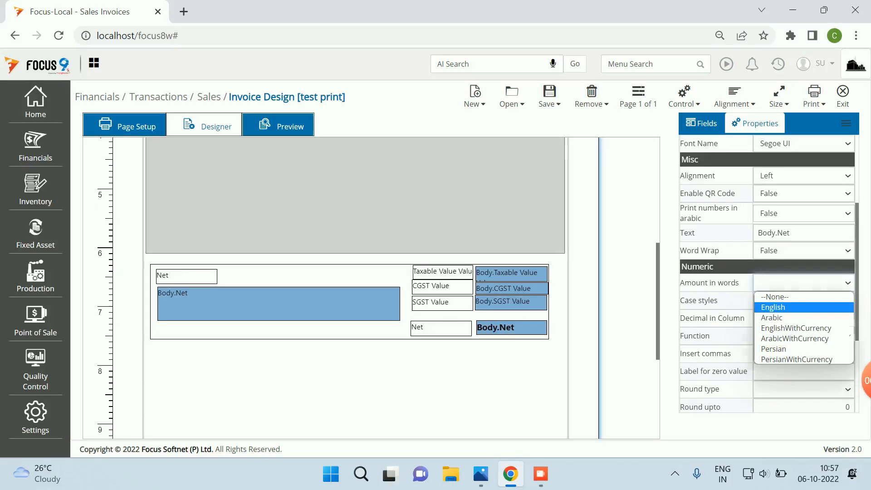
{"action": "left_click", "coordinate": [773, 307]}
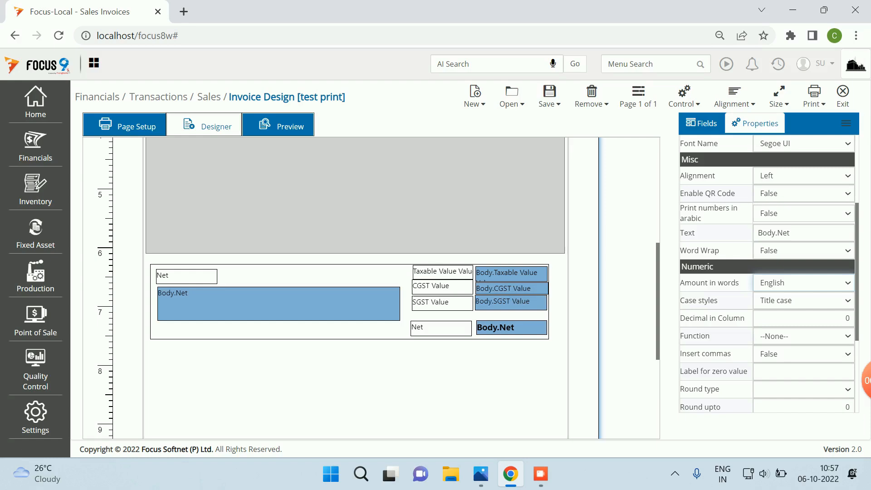
{"action": "scroll", "coordinate": [766, 272], "scroll_direction": "down", "scroll_amount": 3}
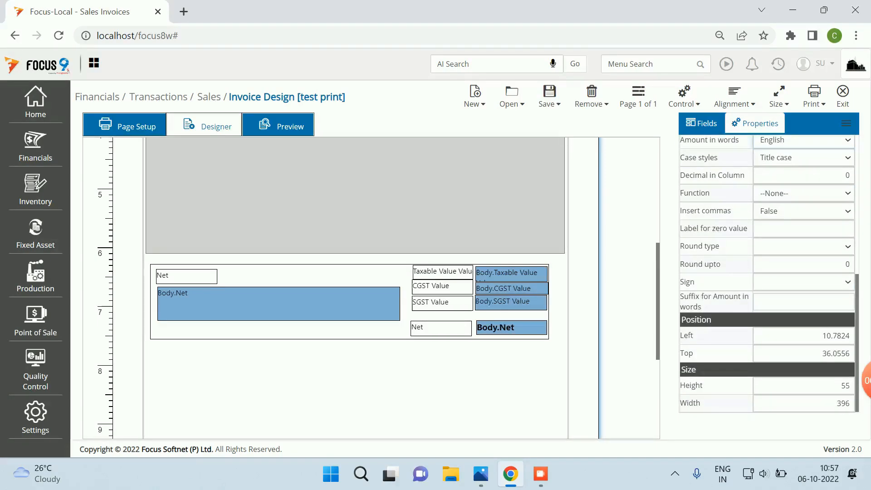
Step: Change the Net label's text to 'Amount in words:'
{"action": "right_click", "coordinate": [175, 279]}
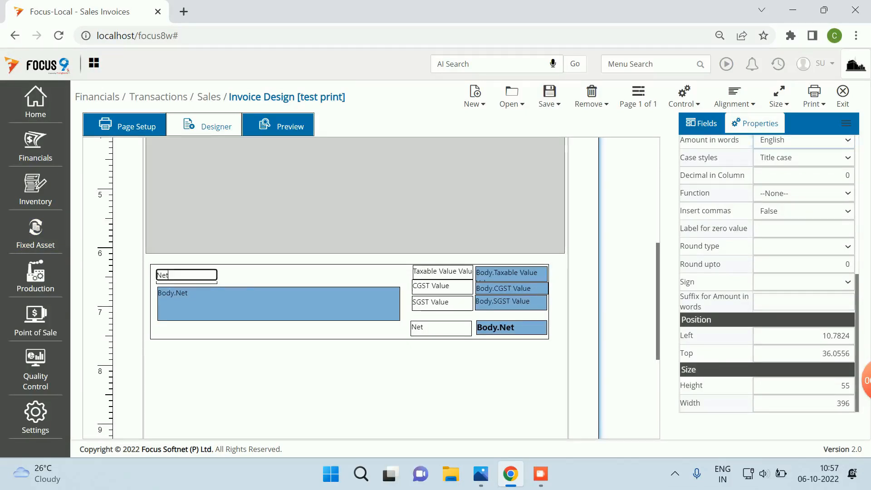
{"action": "left_click", "coordinate": [195, 345]}
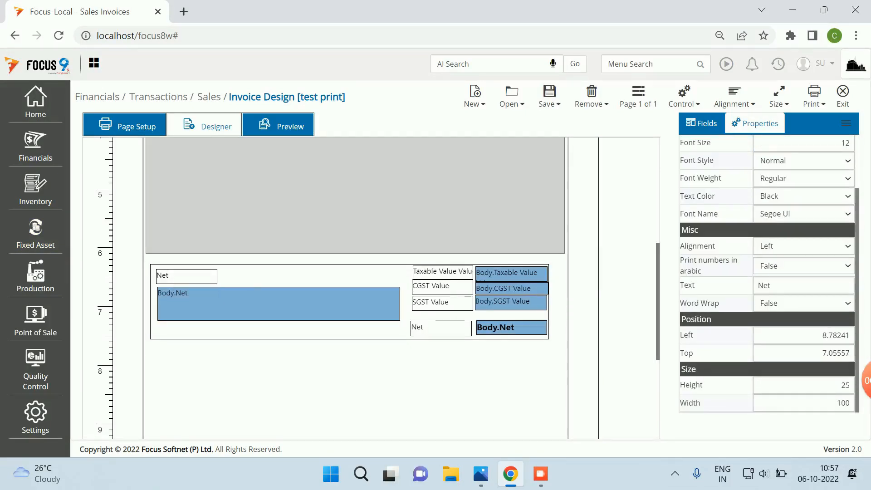
{"action": "key", "text": "BackSpace"}
{"action": "key", "text": "BackSpace"}
{"action": "key", "text": "BackSpace"}
{"action": "type", "text": "Any"}
{"action": "key", "text": "BackSpace"}
{"action": "type", "text": "oun"}
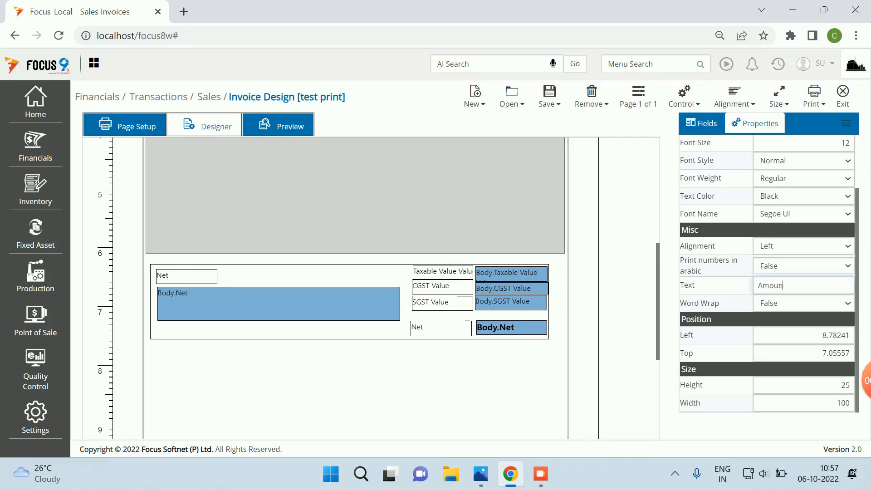
{"action": "type", "text": "t in words:"}
{"action": "left_click", "coordinate": [549, 96]}
Step: Save the layout and preview the footer showing 'Two Thousand Five Hundred Fifty Five' beside 2555.00
{"action": "left_click", "coordinate": [544, 119]}
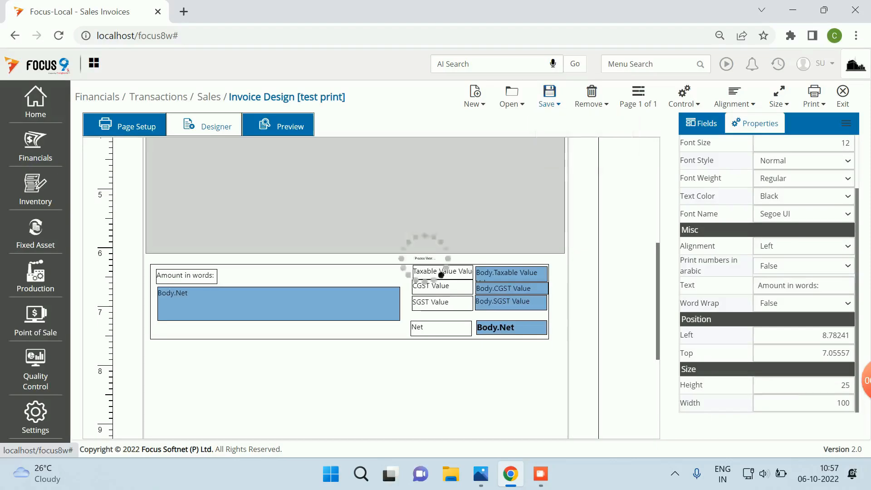
{"action": "left_click_drag", "start_coordinate": [279, 303], "coordinate": [277, 302]}
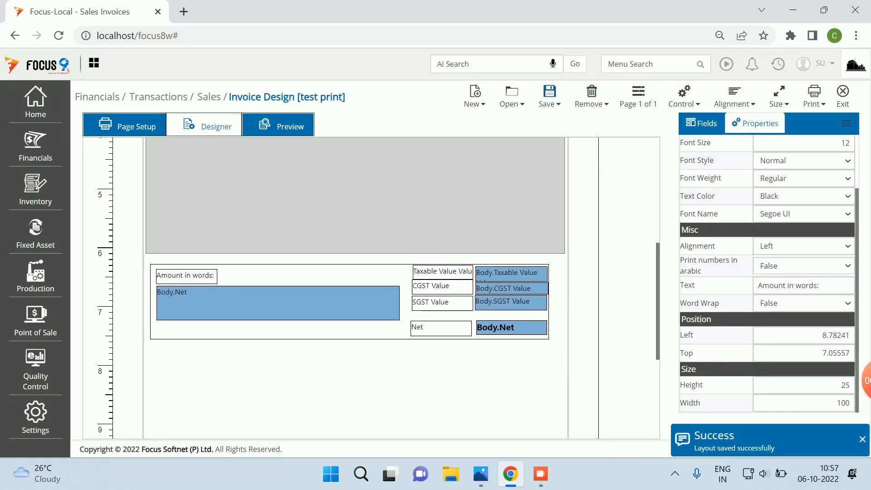
{"action": "left_click", "coordinate": [548, 95]}
{"action": "left_click", "coordinate": [544, 121]}
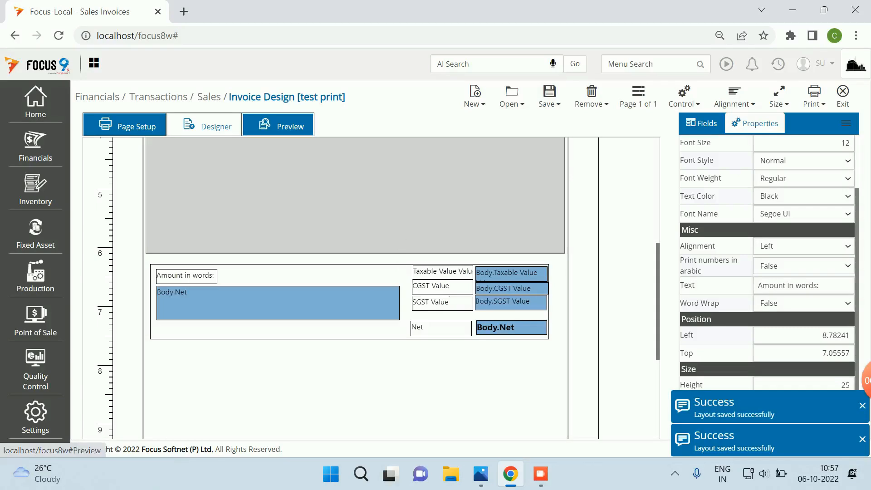
{"action": "left_click", "coordinate": [278, 126]}
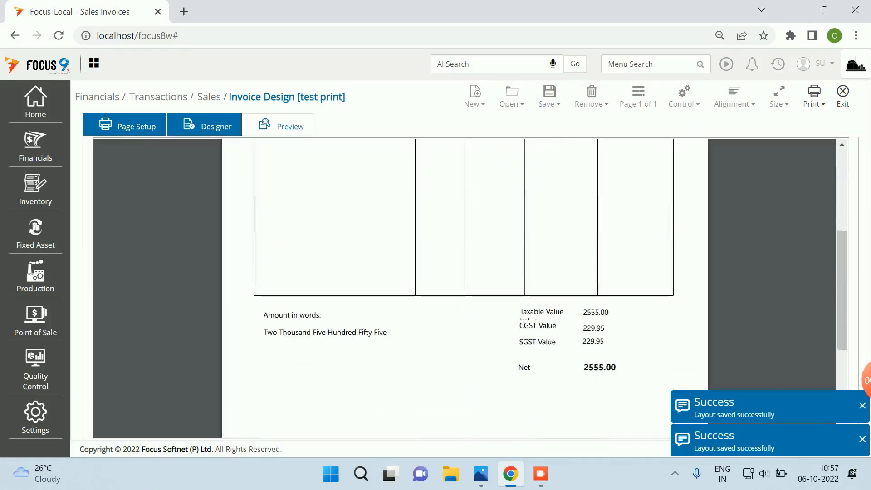
{"action": "scroll", "coordinate": [464, 272], "scroll_direction": "down", "scroll_amount": 2}
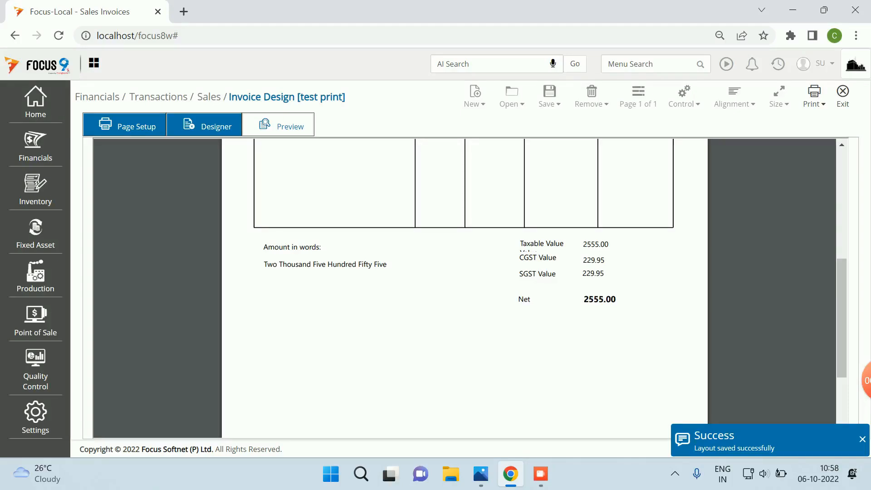
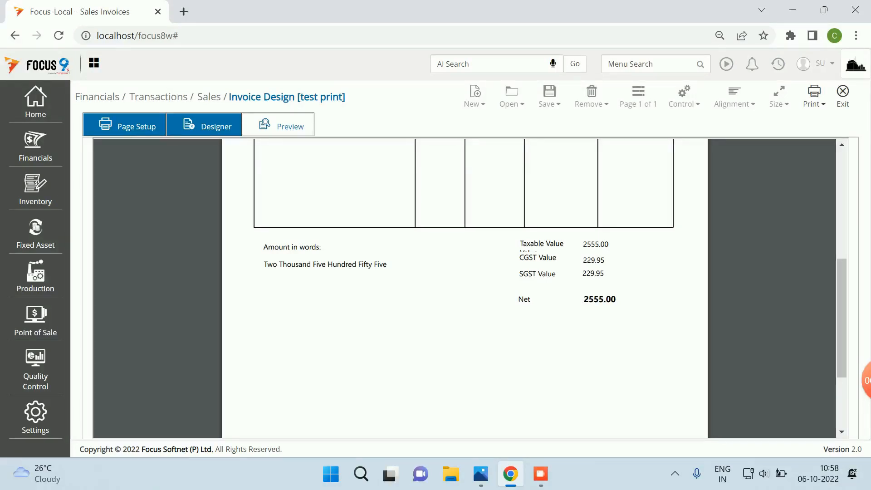
Step: Leave the invoice preview and return to the test print layout in the designer
{"action": "left_click", "coordinate": [208, 125]}
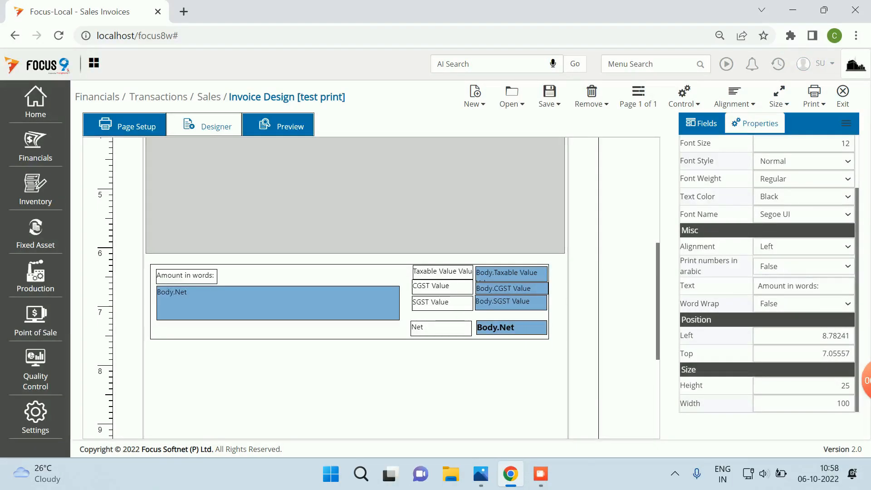
Step: Save the test print layout and close the designer to return to the invoice
{"action": "left_click", "coordinate": [549, 95]}
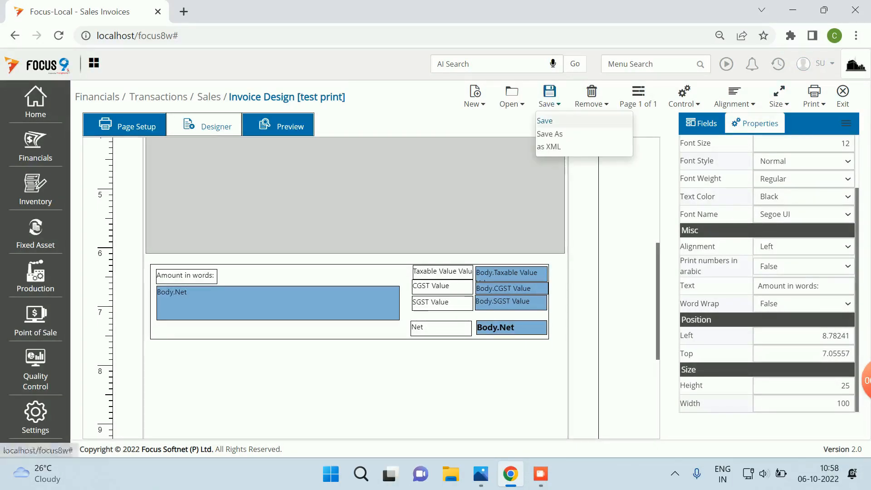
{"action": "left_click", "coordinate": [542, 118]}
{"action": "left_click", "coordinate": [843, 96]}
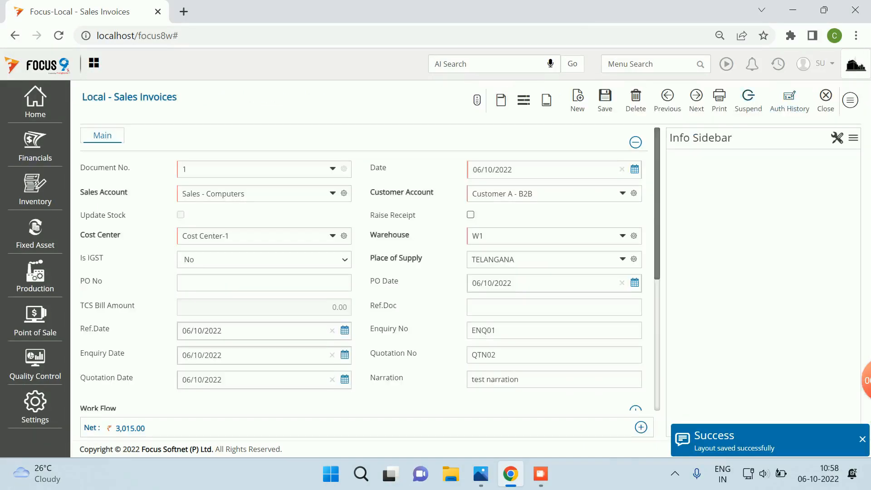
Step: Set Round Off to 0 so Net is 3,014.90, save invoice 1, and reopen it for printing
{"action": "scroll", "coordinate": [363, 268], "scroll_direction": "down", "scroll_amount": 5}
{"action": "left_click", "coordinate": [348, 399]}
{"action": "type", "text": "0"}
{"action": "key", "text": "Tab"}
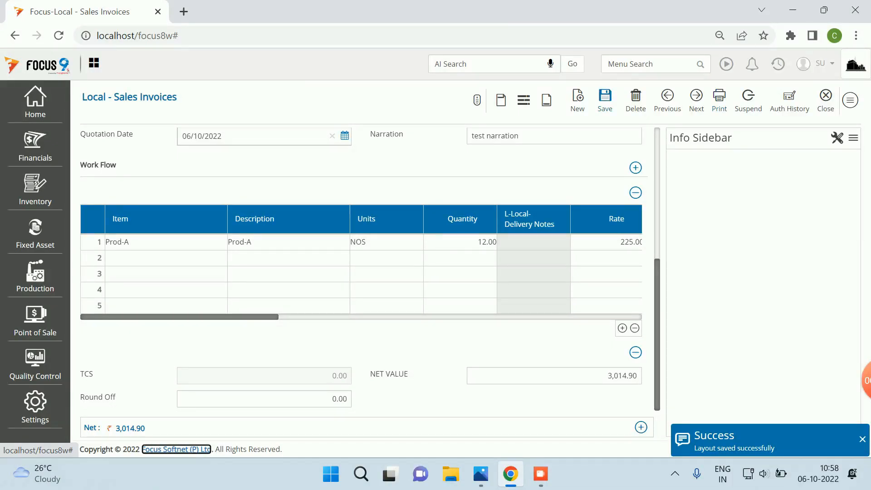
{"action": "left_click", "coordinate": [605, 100]}
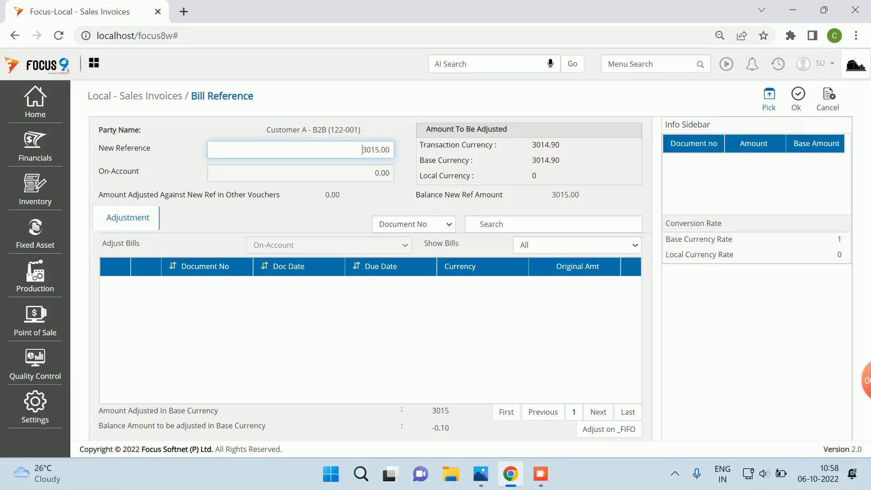
{"action": "left_click", "coordinate": [797, 98]}
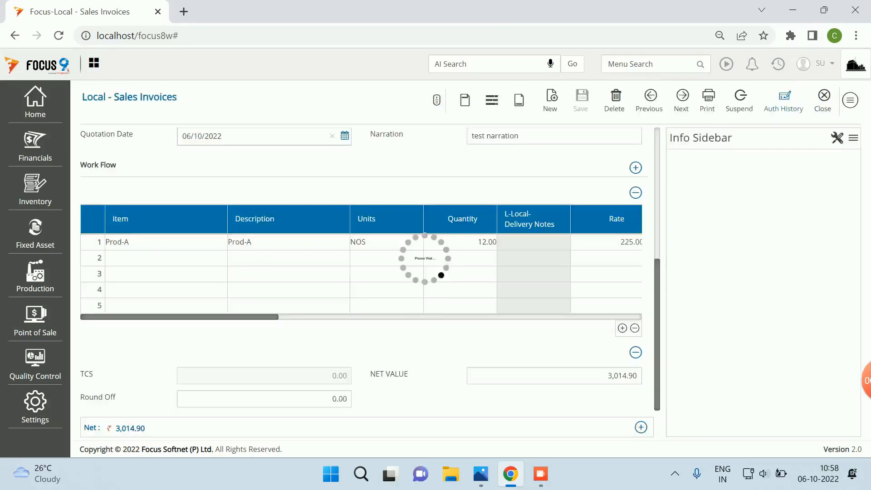
{"action": "left_click", "coordinate": [714, 99]}
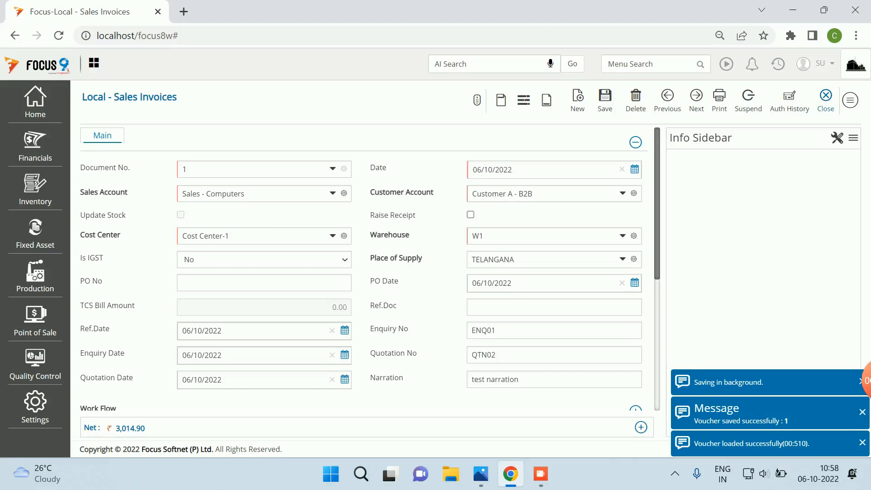
{"action": "left_click", "coordinate": [719, 99]}
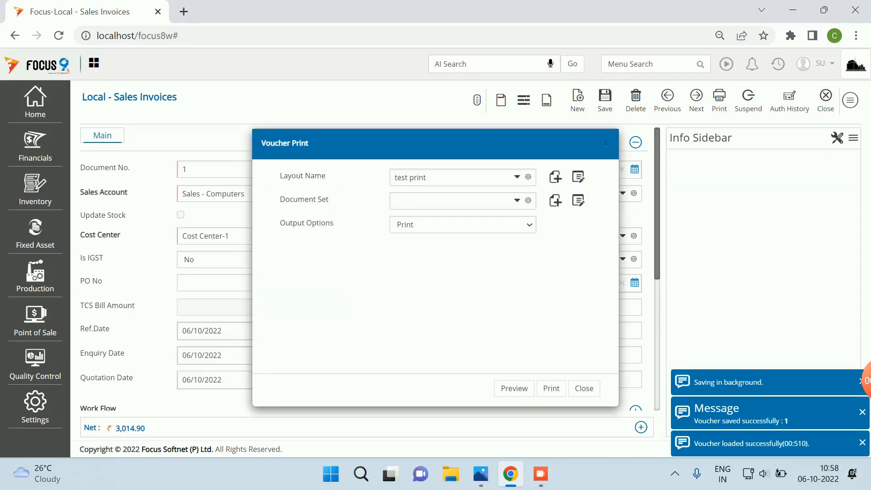
Step: Open the test print layout and review the Body.Net field's amount-in-words properties
{"action": "left_click", "coordinate": [426, 178]}
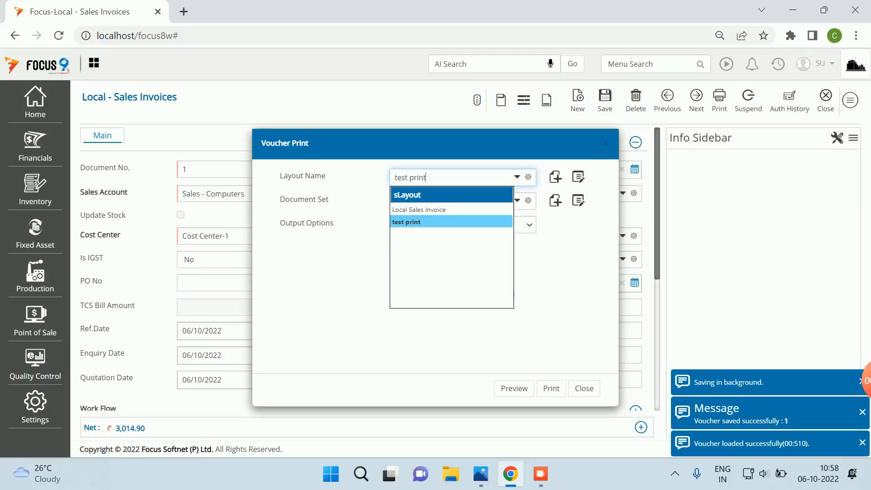
{"action": "left_click", "coordinate": [422, 222]}
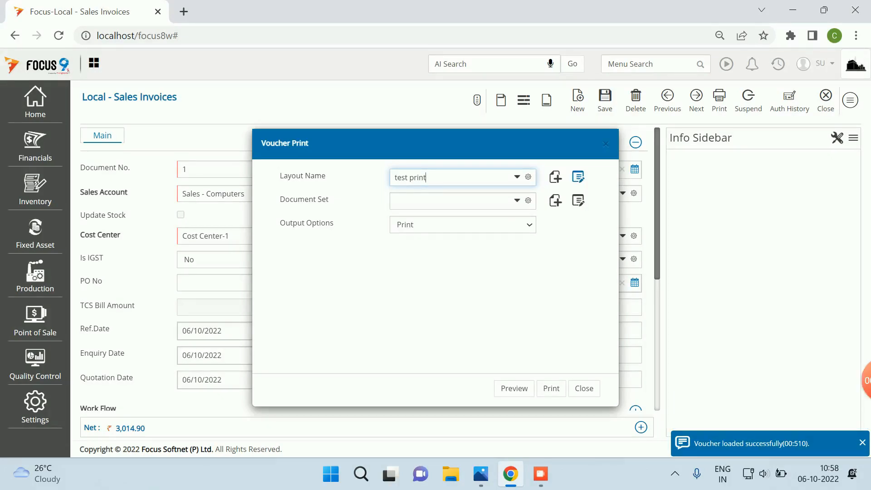
{"action": "left_click", "coordinate": [577, 176]}
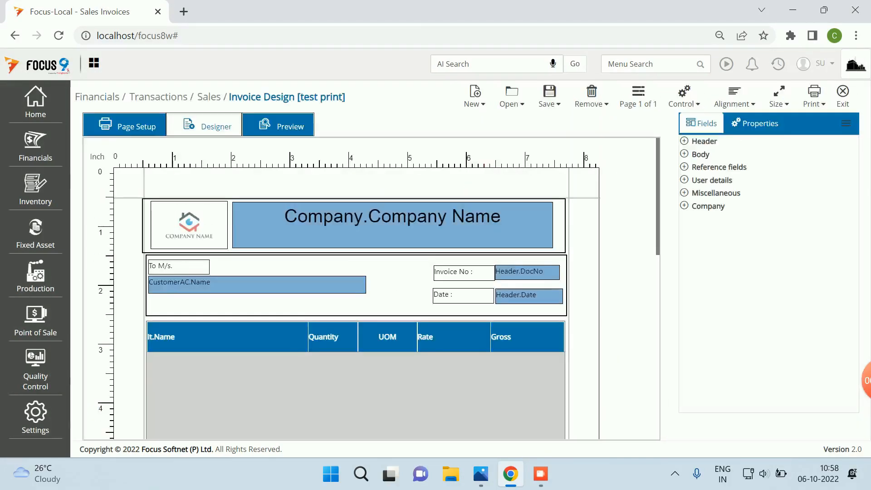
{"action": "scroll", "coordinate": [345, 288], "scroll_direction": "down", "scroll_amount": 7}
{"action": "scroll", "coordinate": [344, 288], "scroll_direction": "up", "scroll_amount": 1}
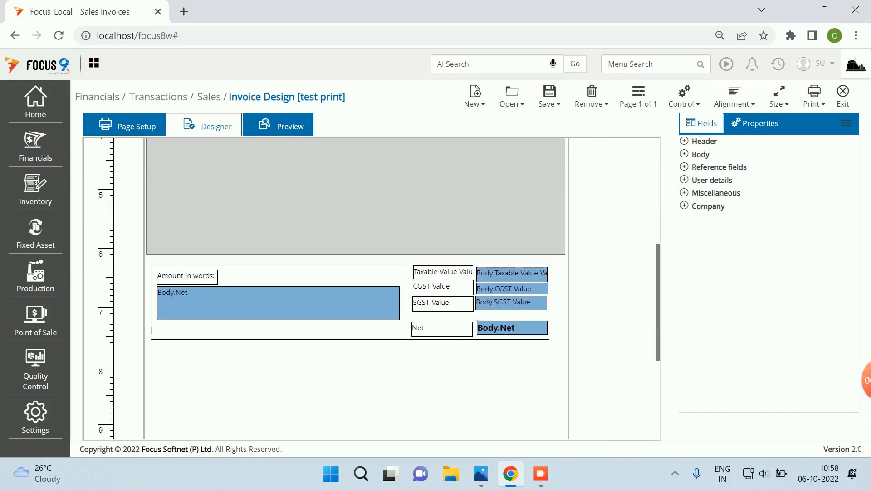
{"action": "right_click", "coordinate": [241, 302]}
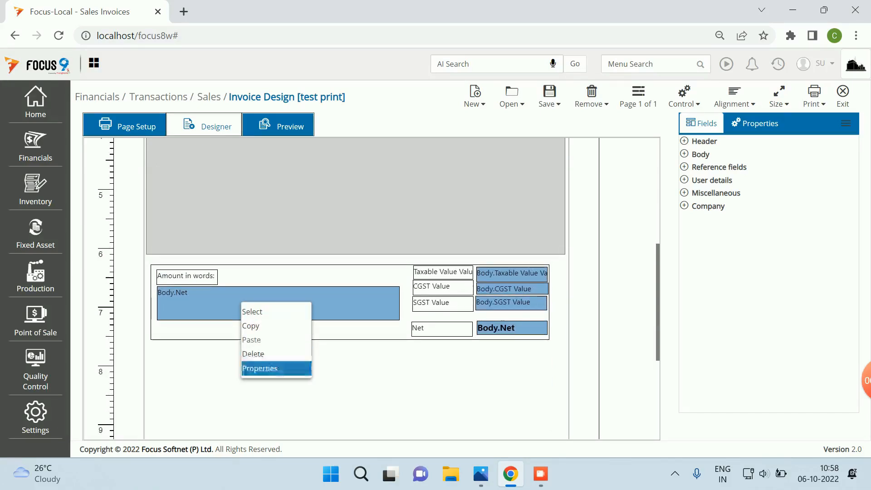
{"action": "left_click", "coordinate": [260, 368]}
{"action": "scroll", "coordinate": [767, 272], "scroll_direction": "down", "scroll_amount": 3}
{"action": "scroll", "coordinate": [766, 272], "scroll_direction": "down", "scroll_amount": 3}
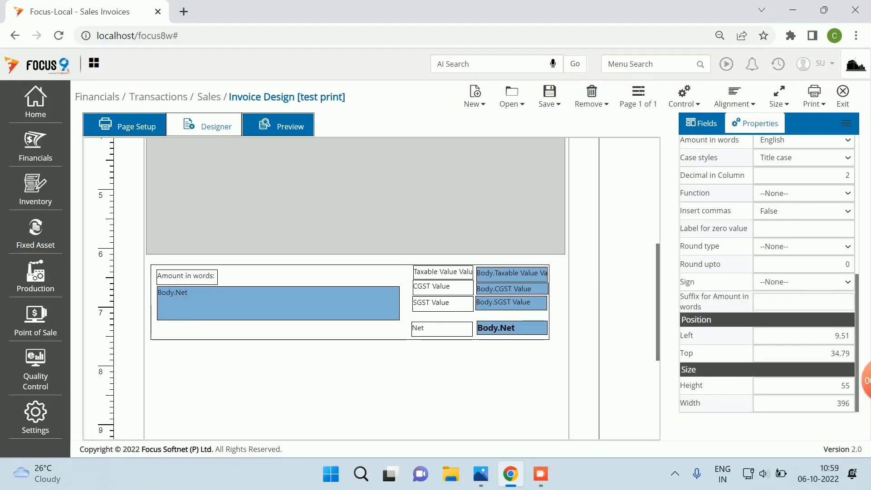
Step: Preview the invoice with test print, then exit the designer, reaching the rollback prompt
{"action": "left_click", "coordinate": [278, 125]}
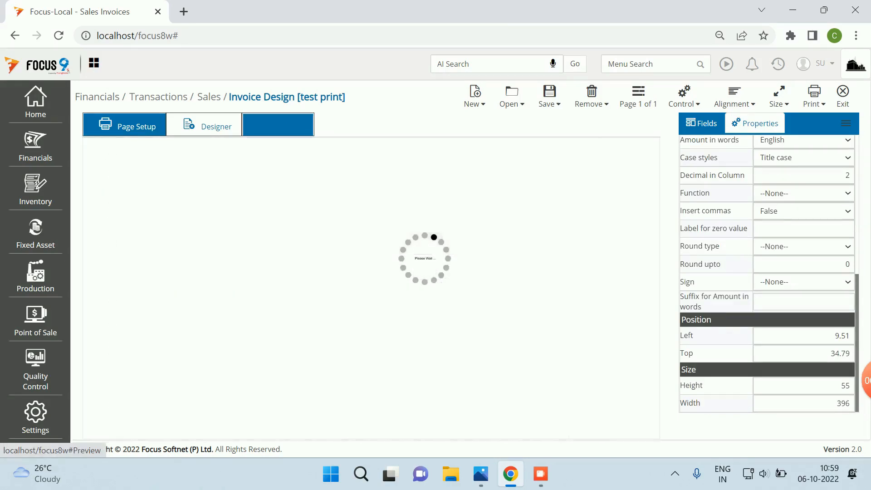
{"action": "scroll", "coordinate": [464, 288], "scroll_direction": "down", "scroll_amount": 5}
{"action": "scroll", "coordinate": [463, 288], "scroll_direction": "down", "scroll_amount": 1}
{"action": "scroll", "coordinate": [464, 288], "scroll_direction": "up", "scroll_amount": 1}
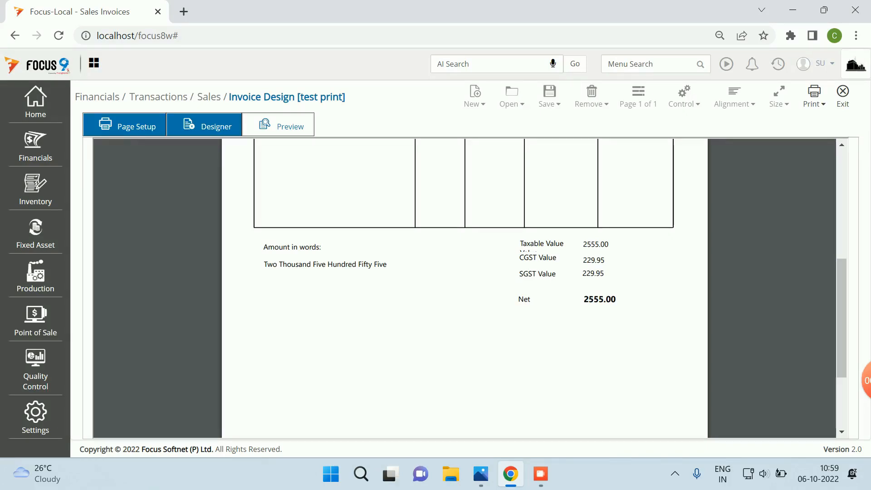
{"action": "left_click", "coordinate": [842, 96]}
{"action": "left_click", "coordinate": [502, 123]}
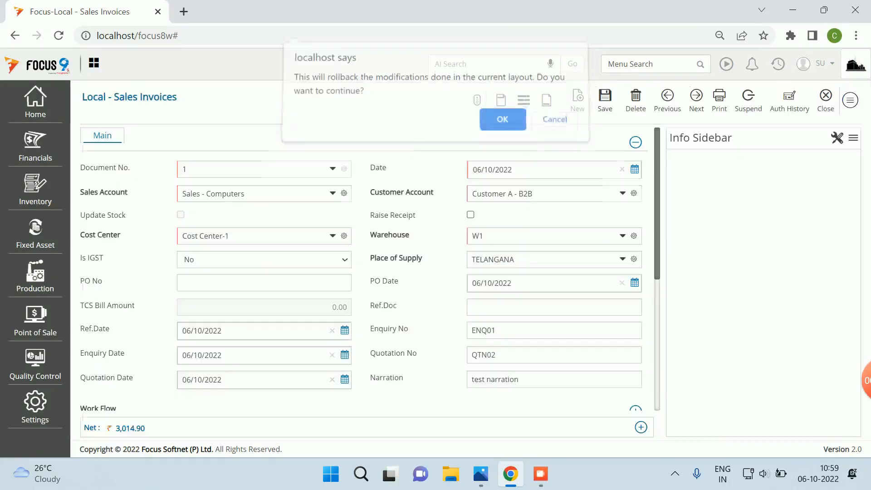
Step: Discard the layout changes, resave invoice 1 with its bill reference, reload voucher 1 and bring up printing
{"action": "scroll", "coordinate": [502, 268], "scroll_direction": "down", "scroll_amount": 4}
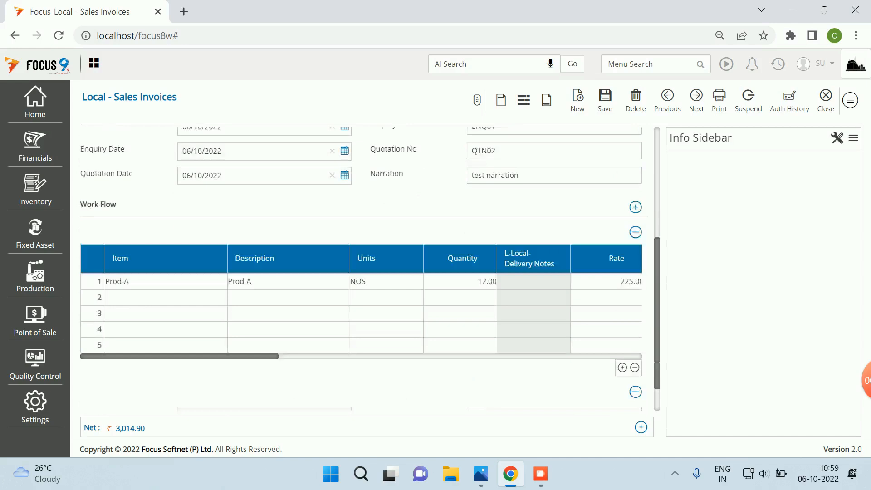
{"action": "left_click", "coordinate": [386, 281]}
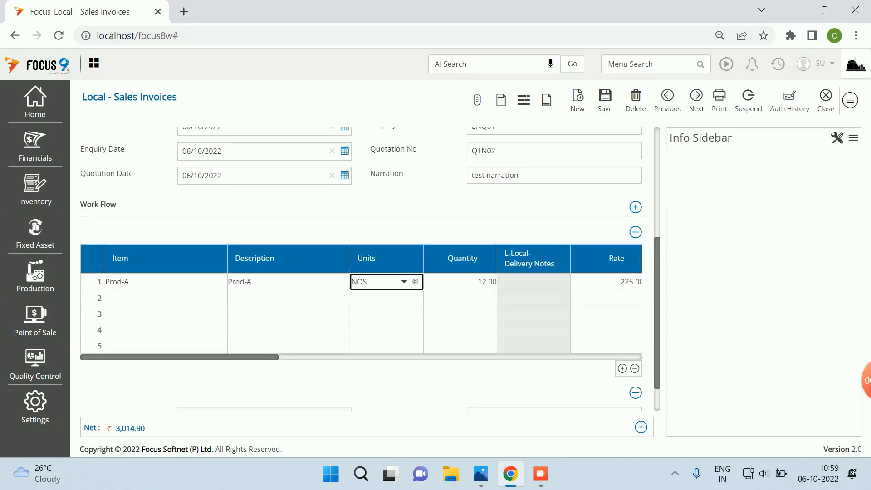
{"action": "left_click", "coordinate": [605, 99]}
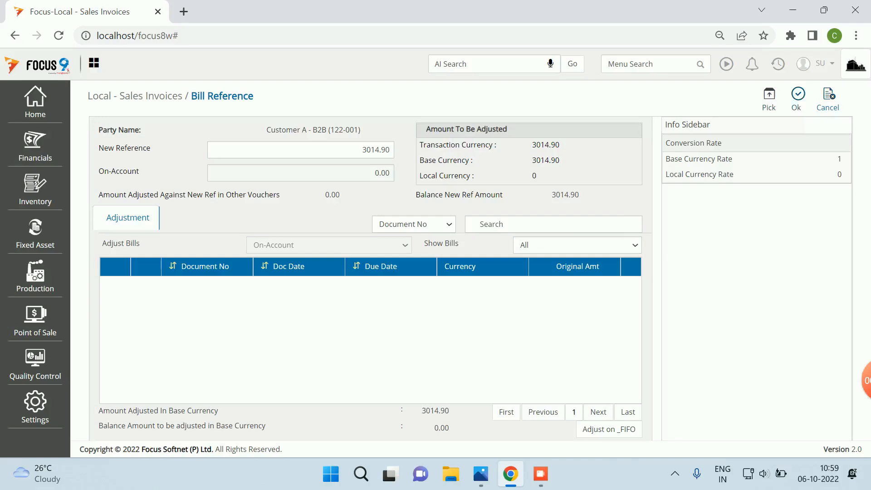
{"action": "left_click", "coordinate": [795, 97]}
{"action": "left_click", "coordinate": [714, 100]}
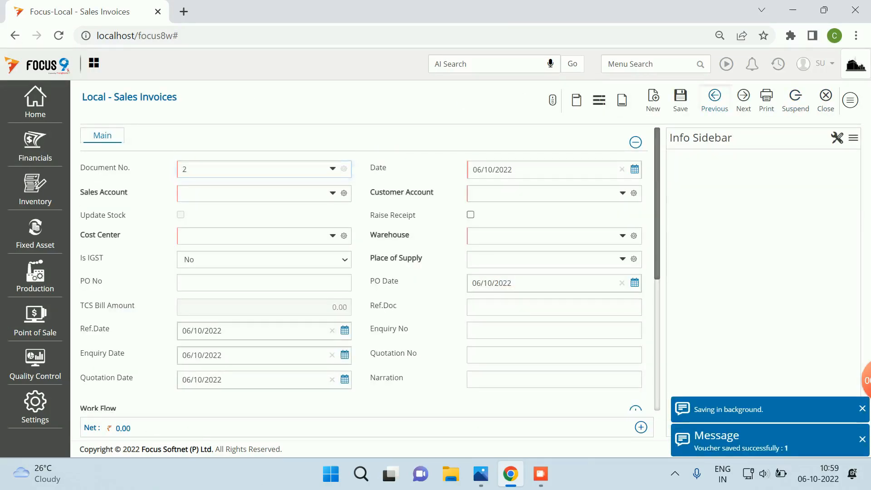
{"action": "scroll", "coordinate": [454, 272], "scroll_direction": "down", "scroll_amount": 3}
{"action": "scroll", "coordinate": [362, 272], "scroll_direction": "down", "scroll_amount": 2}
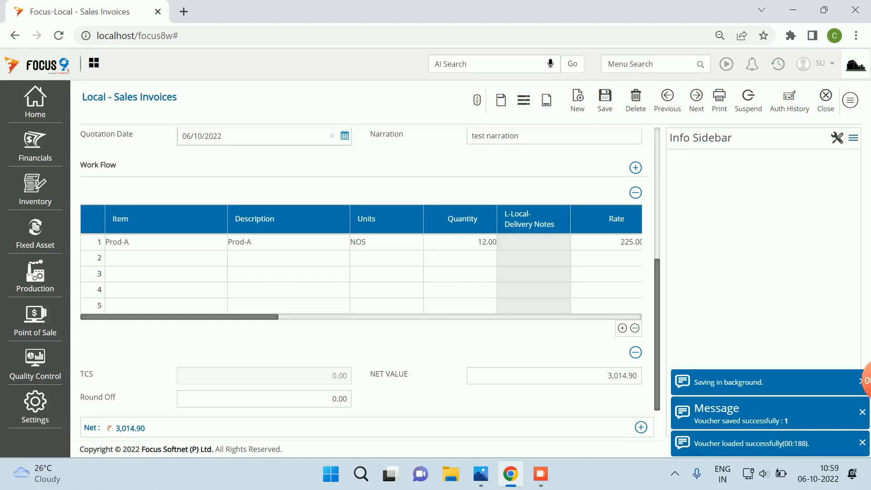
{"action": "scroll", "coordinate": [362, 272], "scroll_direction": "up", "scroll_amount": 4}
{"action": "scroll", "coordinate": [362, 272], "scroll_direction": "down", "scroll_amount": 4}
{"action": "left_click", "coordinate": [719, 100]}
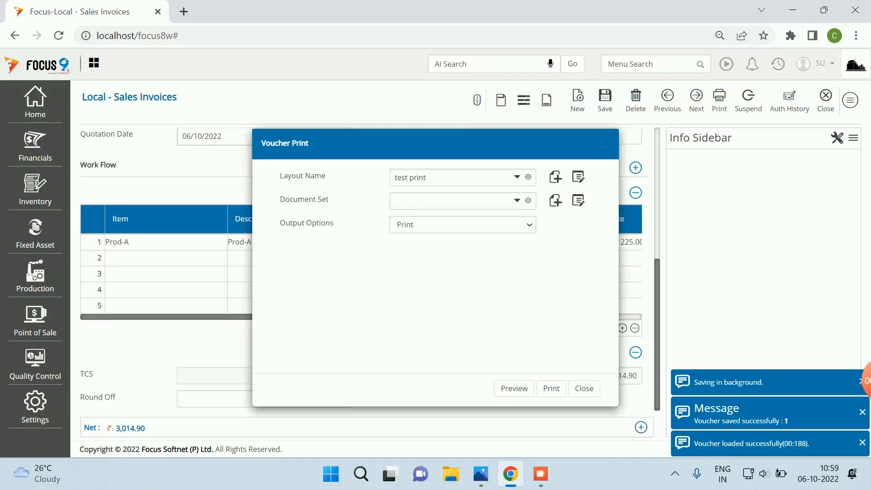
Step: In test print, place the Body Net (local currency) field below the totals box
{"action": "left_click", "coordinate": [578, 177]}
{"action": "scroll", "coordinate": [371, 288], "scroll_direction": "down", "scroll_amount": 6}
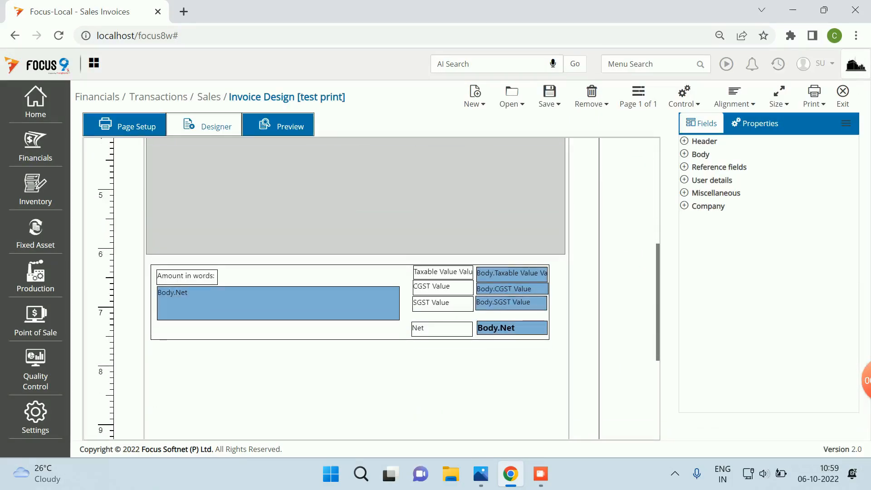
{"action": "left_click", "coordinate": [684, 154]}
{"action": "scroll", "coordinate": [768, 272], "scroll_direction": "down", "scroll_amount": 5}
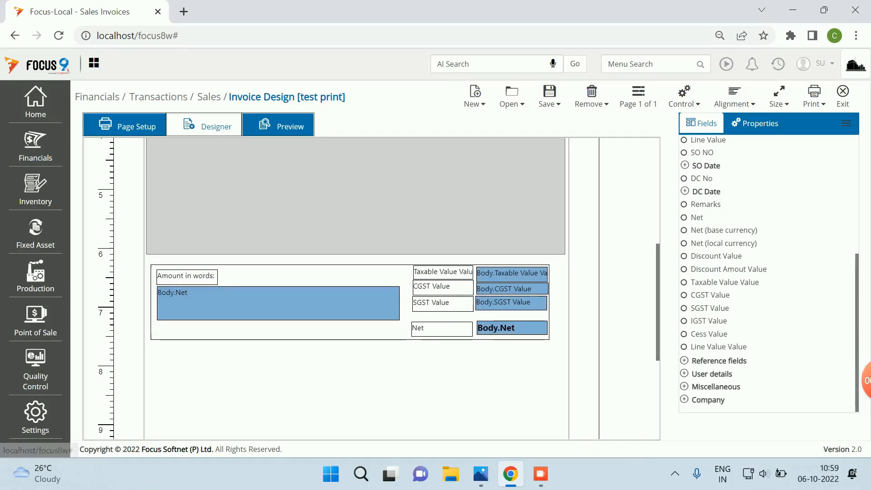
{"action": "left_click_drag", "start_coordinate": [723, 243], "coordinate": [397, 354]}
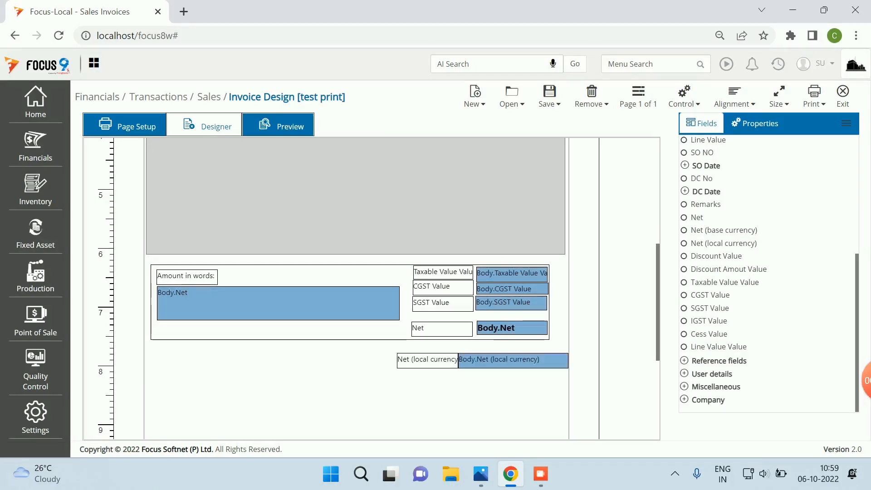
Step: Save the layout and leave the preview back to sales invoice 1
{"action": "left_click", "coordinate": [549, 98]}
{"action": "left_click", "coordinate": [544, 122]}
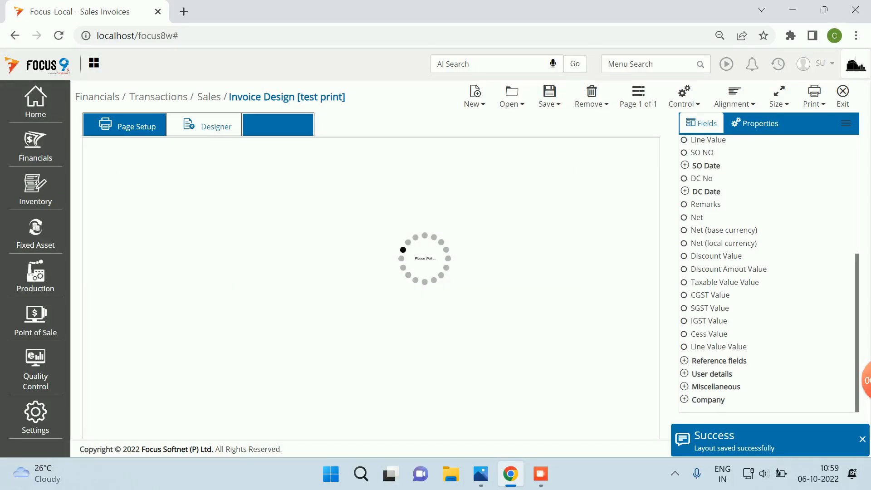
{"action": "scroll", "coordinate": [464, 288], "scroll_direction": "down", "scroll_amount": 4}
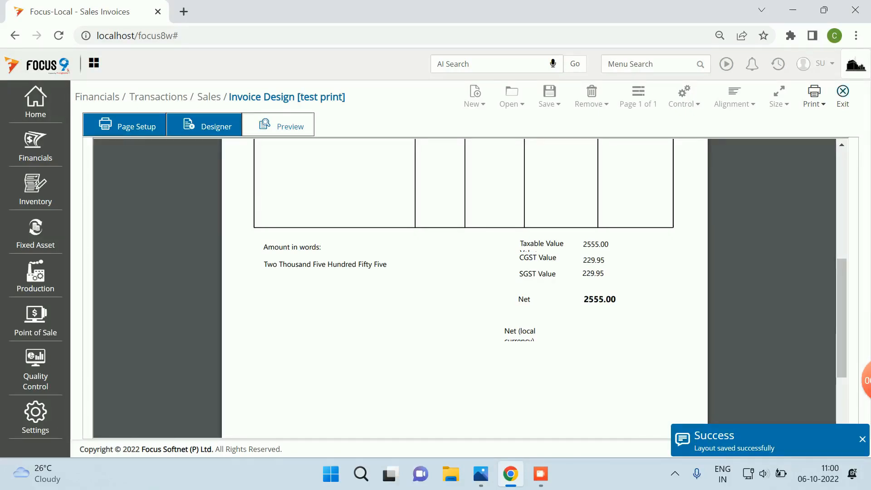
{"action": "key", "text": "Escape"}
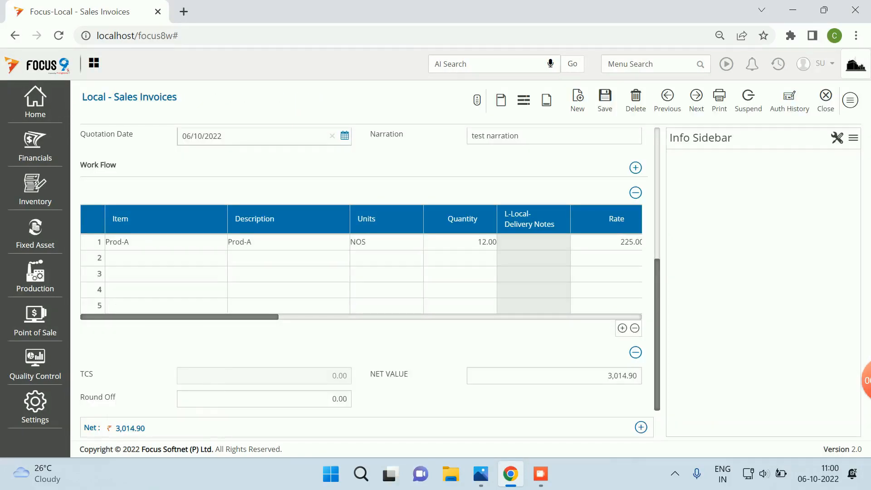
{"action": "mouse_move", "coordinate": [130, 428]}
Step: Reopen test print and delete the Net (local currency) value field and its label
{"action": "left_click", "coordinate": [850, 99]}
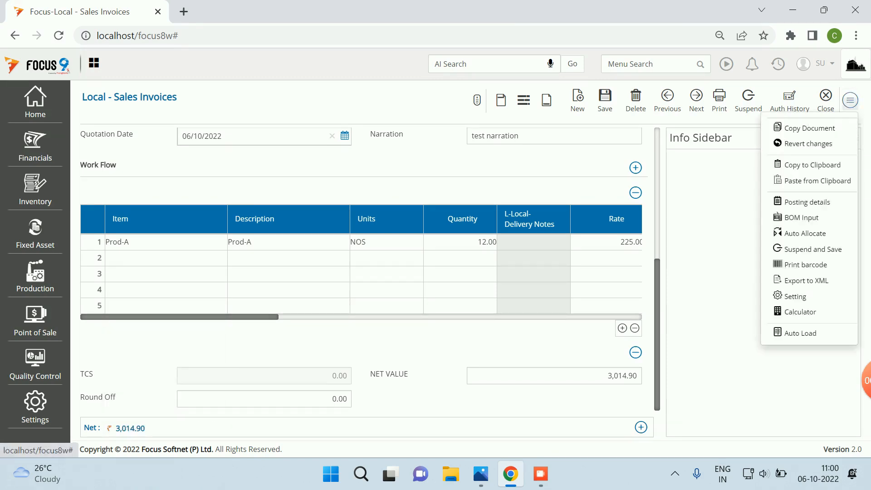
{"action": "left_click", "coordinate": [719, 97]}
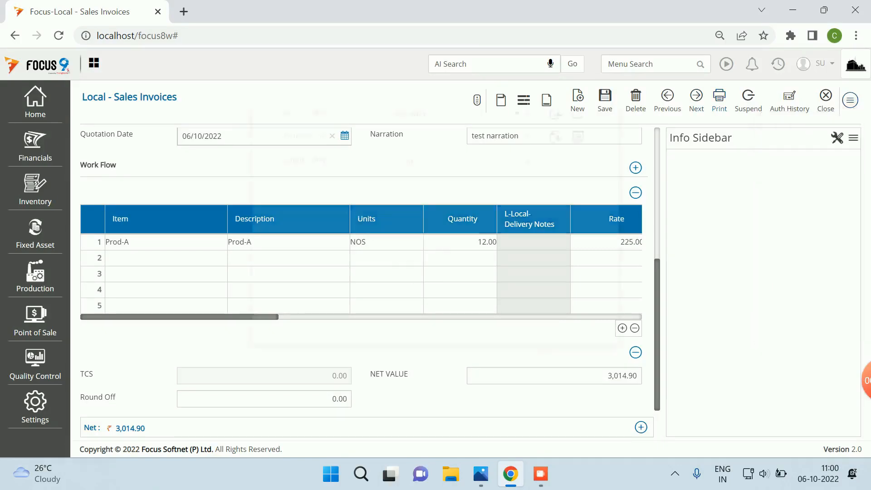
{"action": "left_click", "coordinate": [578, 176]}
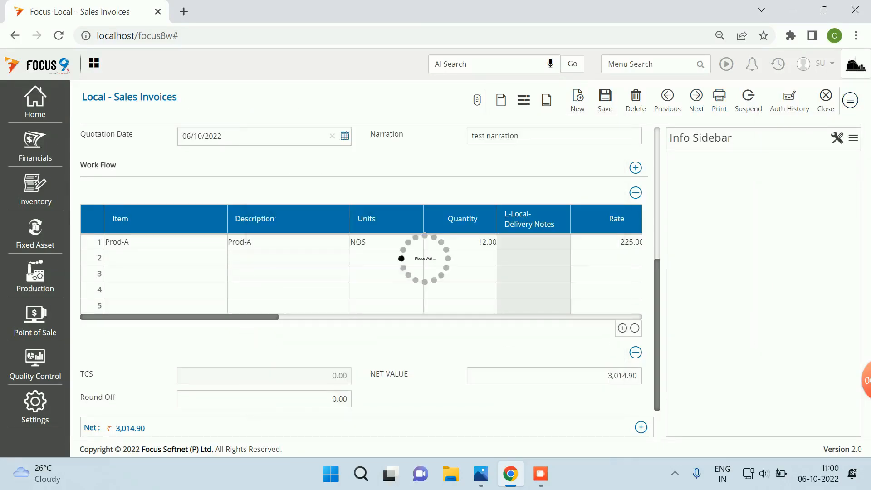
{"action": "scroll", "coordinate": [355, 288], "scroll_direction": "down", "scroll_amount": 5}
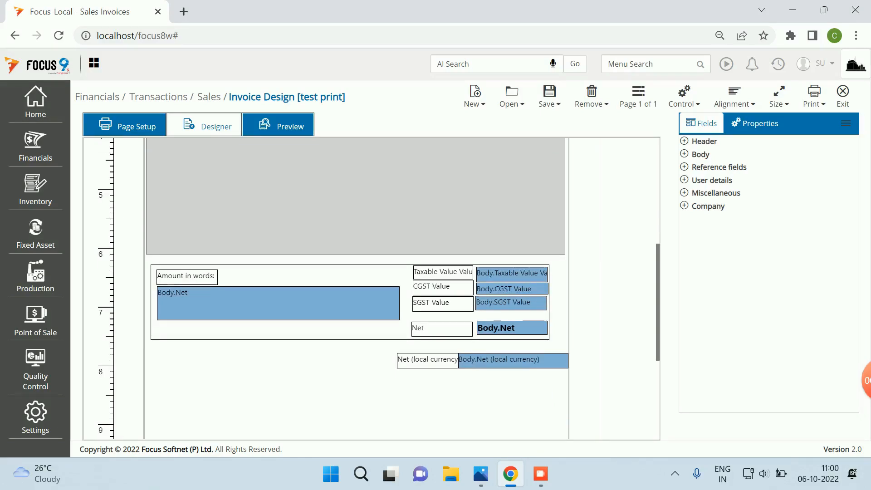
{"action": "right_click", "coordinate": [512, 362]}
{"action": "left_click", "coordinate": [524, 414]}
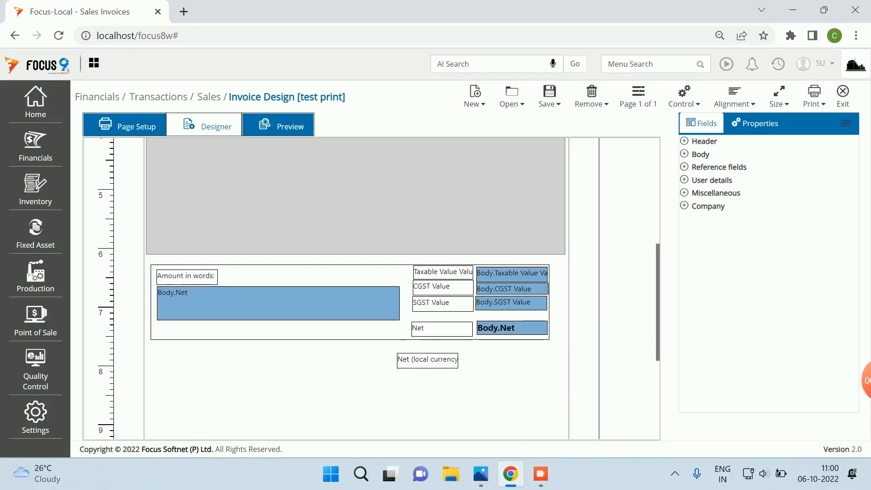
{"action": "right_click", "coordinate": [437, 361]}
{"action": "left_click", "coordinate": [449, 412]}
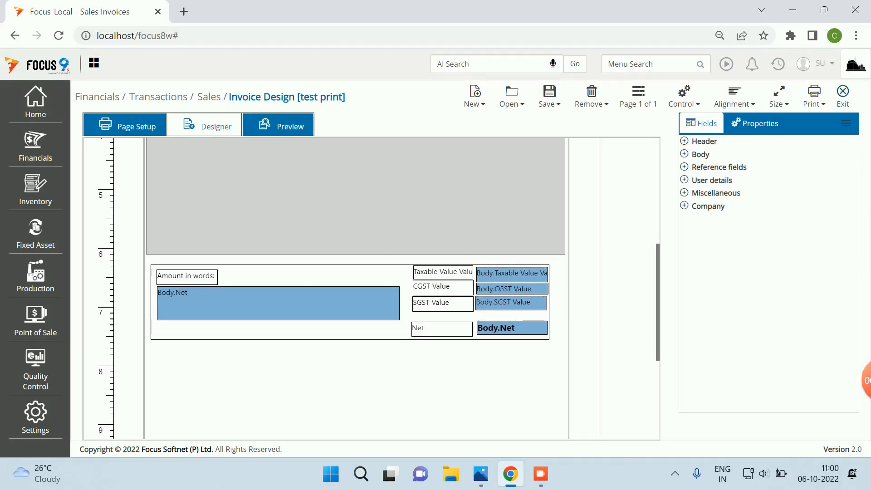
Step: Save the edited test print layout and close the designer
{"action": "left_click", "coordinate": [549, 96]}
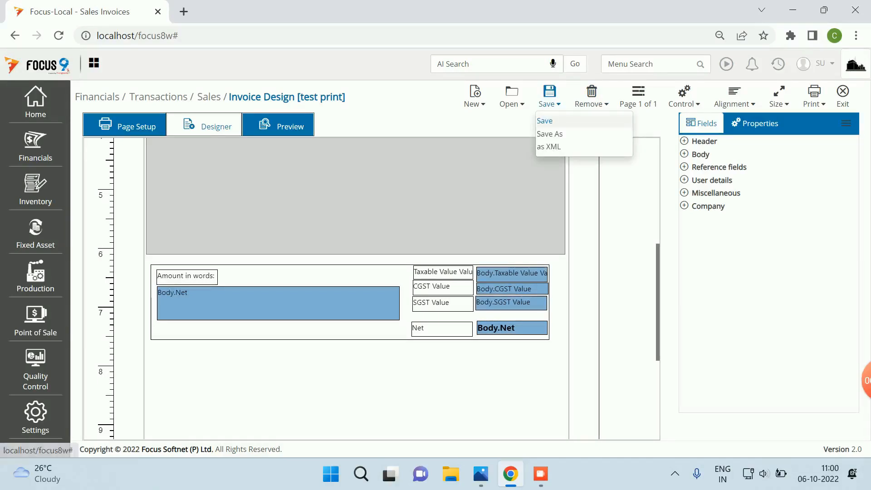
{"action": "left_click", "coordinate": [545, 121]}
{"action": "left_click", "coordinate": [842, 96]}
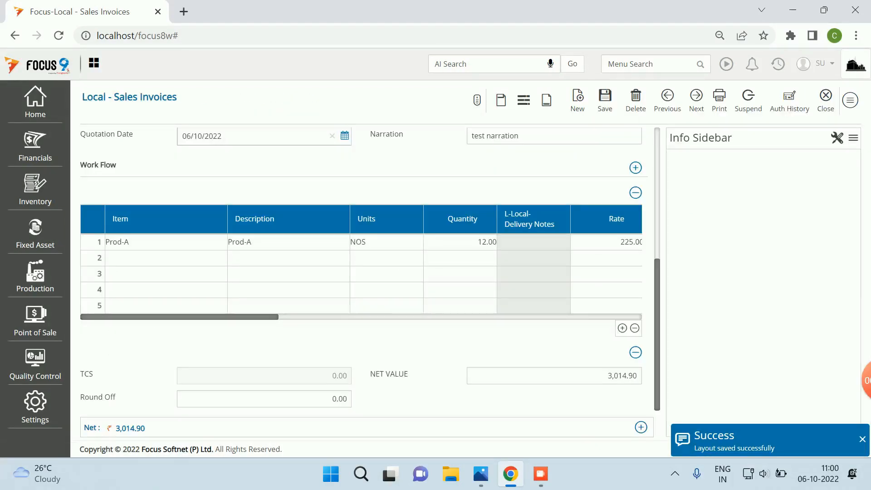
Step: Set the item's Discount to 0 and clear the 10.00 discount amount
{"action": "left_click", "coordinate": [623, 375]}
{"action": "key", "text": "BackSpace"}
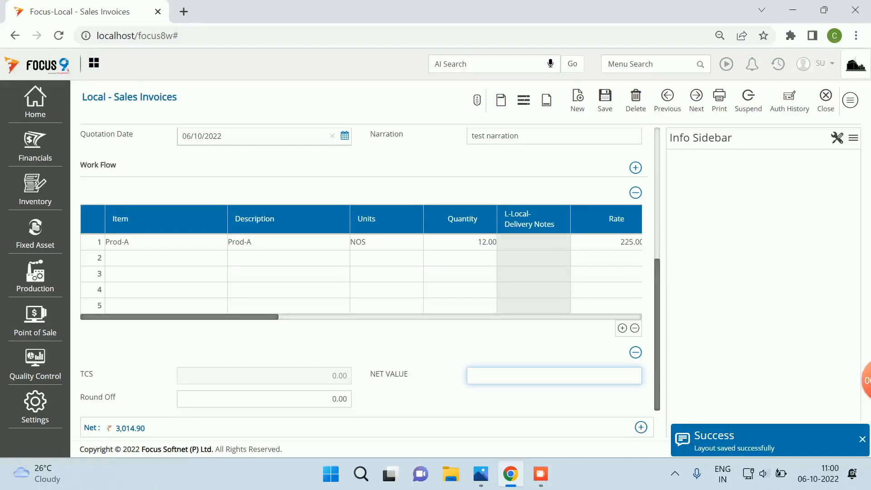
{"action": "key", "text": "Tab"}
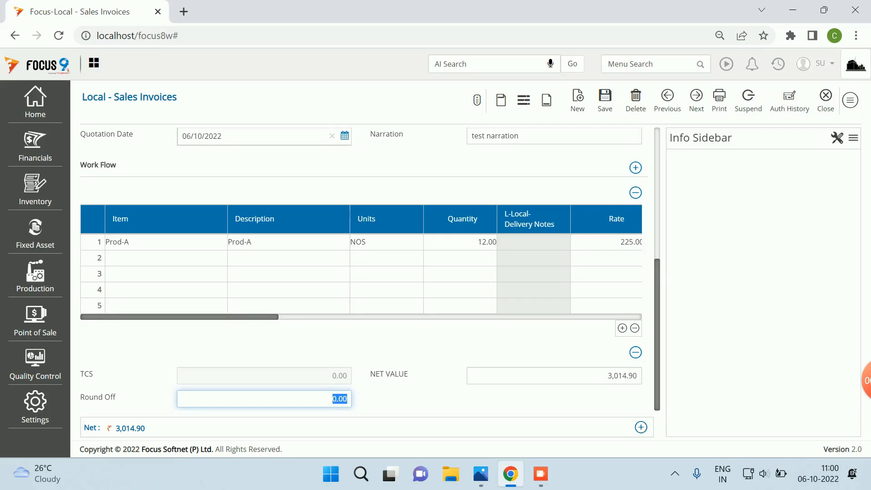
{"action": "left_click", "coordinate": [606, 243]}
{"action": "key", "text": "Tab"}
{"action": "key", "text": "Tab"}
{"action": "type", "text": "0"}
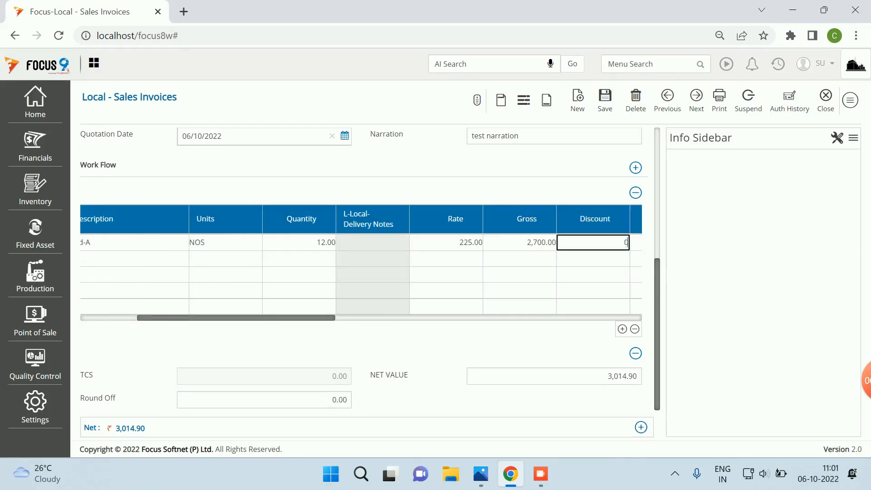
{"action": "key", "text": "Tab"}
{"action": "type", "text": "0"}
{"action": "key", "text": "Tab"}
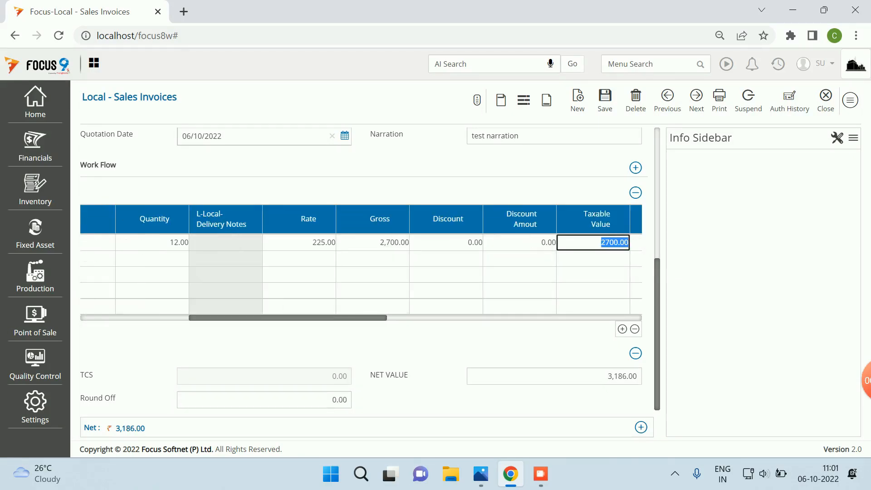
{"action": "key", "text": "Tab"}
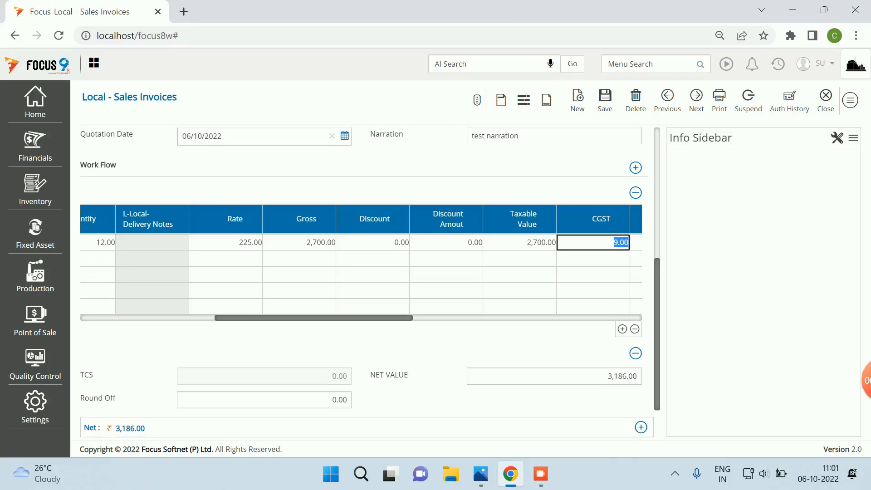
{"action": "key", "text": "Tab"}
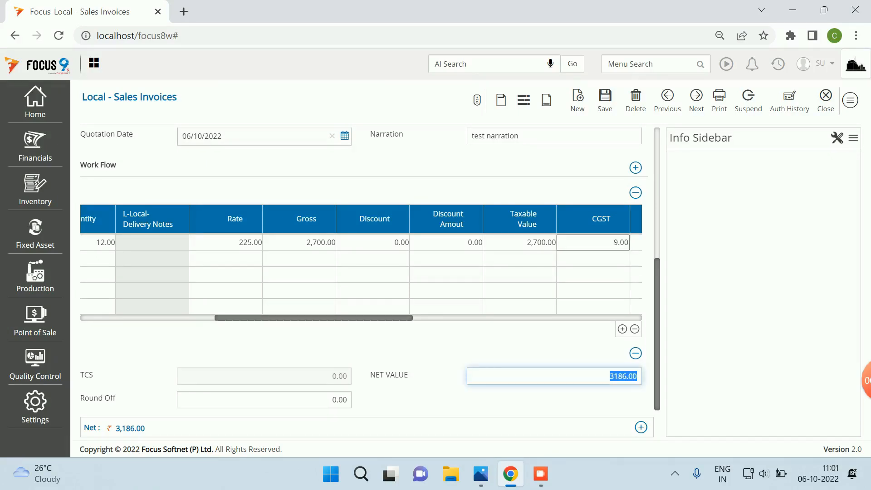
Step: Change the item rate to 225.05 so Net recalculates to 3,186.71
{"action": "left_click", "coordinate": [249, 243]}
{"action": "left_click", "coordinate": [259, 243]}
{"action": "key", "text": "BackSpace"}
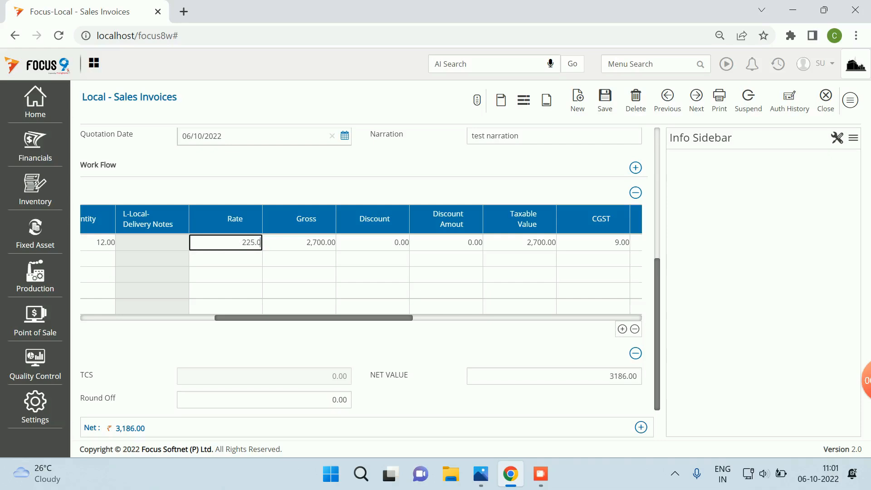
{"action": "type", "text": "5"}
{"action": "key", "text": "Tab"}
{"action": "key", "text": "Tab"}
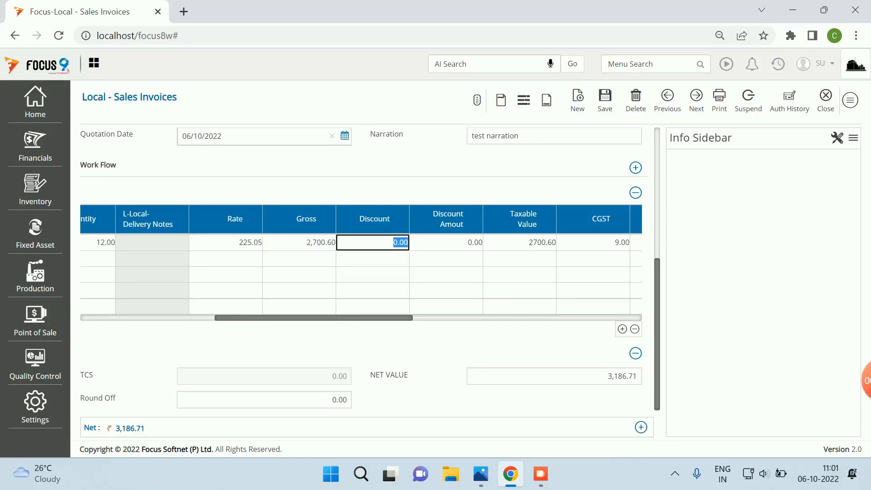
{"action": "key", "text": "Tab"}
{"action": "key", "text": "Tab"}
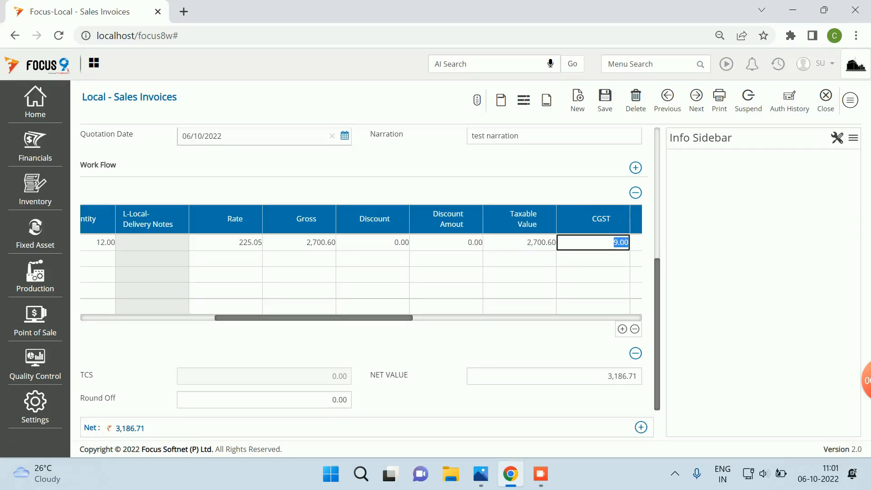
{"action": "key", "text": "Tab"}
{"action": "key", "text": "Tab"}
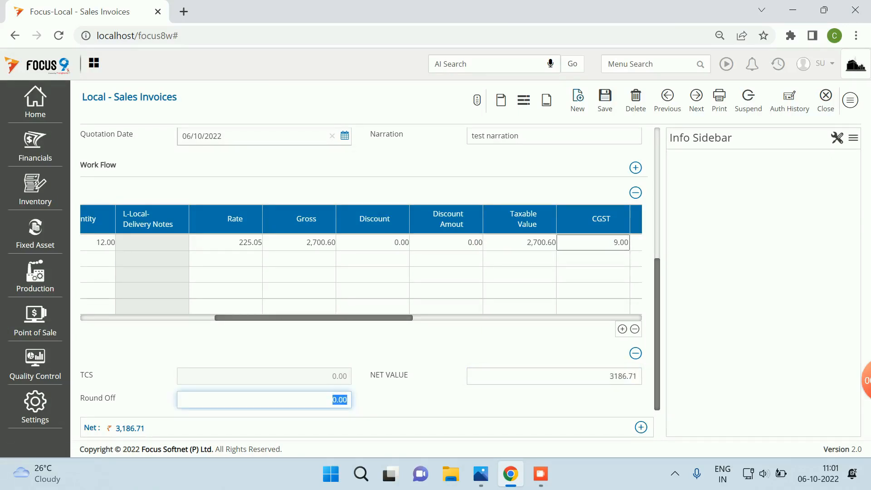
Step: Save invoice 1 with its bill reference, reload it, and bring up printing
{"action": "left_click", "coordinate": [604, 100]}
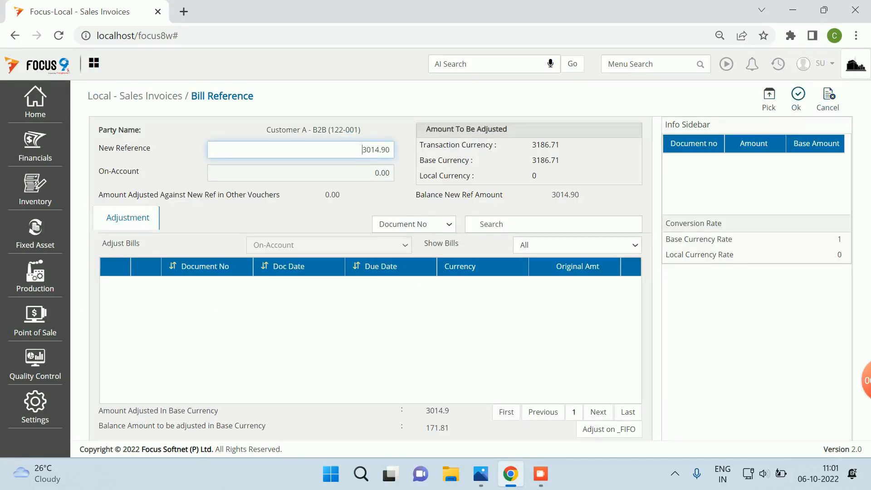
{"action": "left_click", "coordinate": [797, 98]}
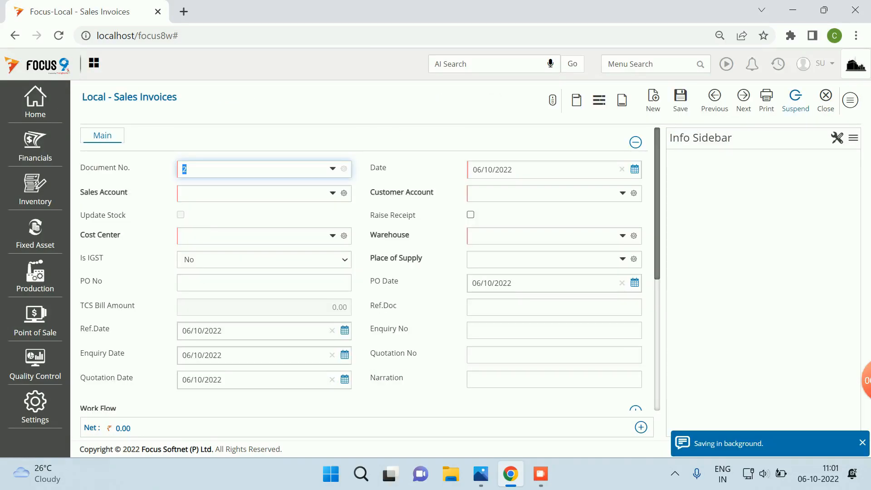
{"action": "left_click", "coordinate": [715, 99]}
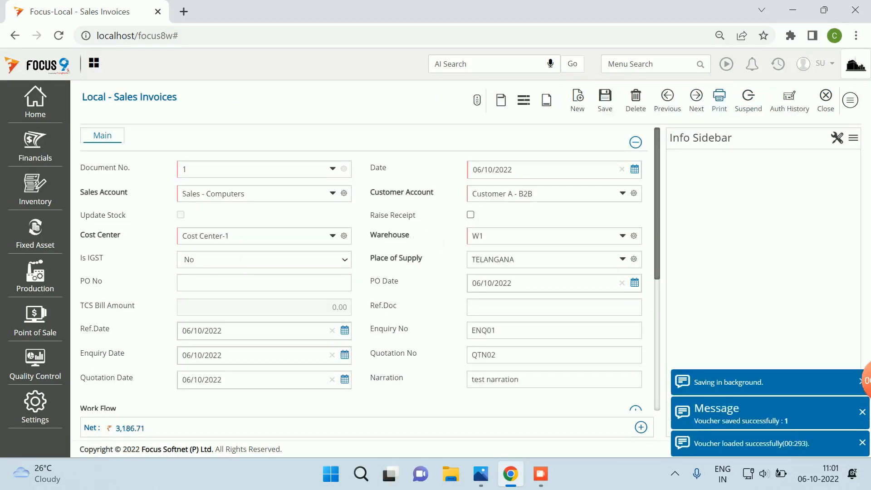
{"action": "left_click", "coordinate": [717, 99]}
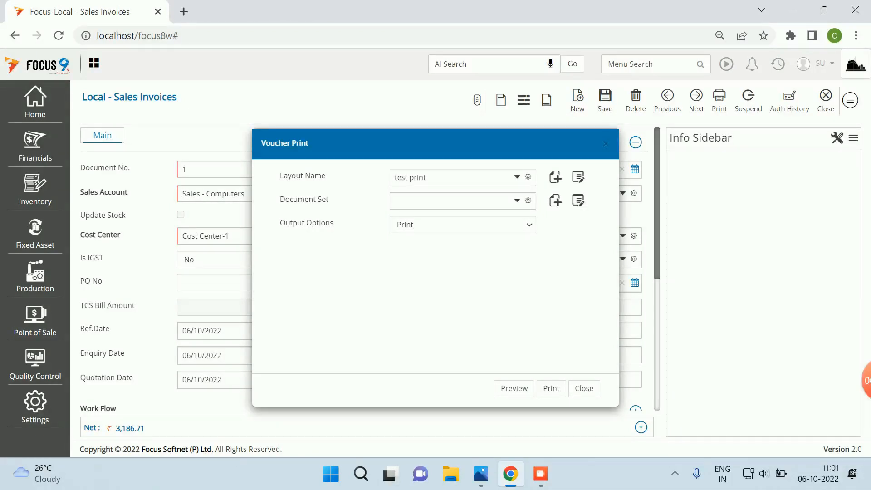
Step: Open test print, check the amount in words in the preview, then return to the footer totals in the designer
{"action": "left_click", "coordinate": [578, 176]}
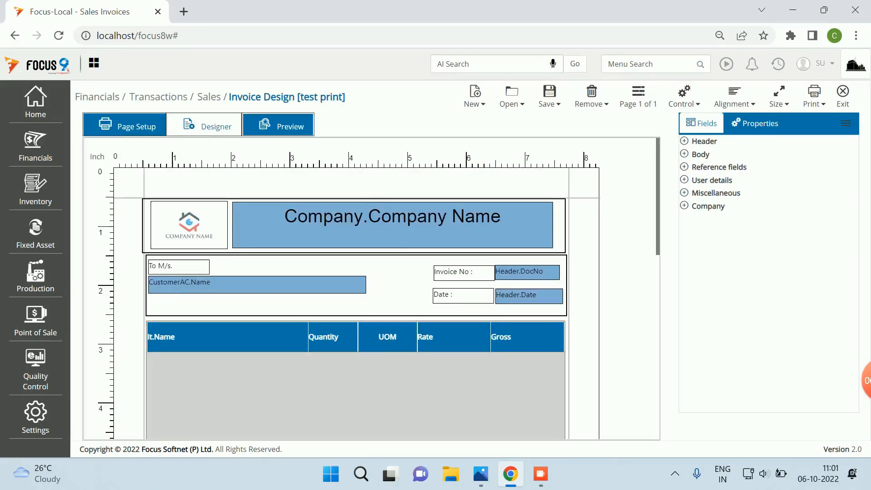
{"action": "left_click", "coordinate": [281, 126]}
{"action": "scroll", "coordinate": [464, 287], "scroll_direction": "down", "scroll_amount": 5}
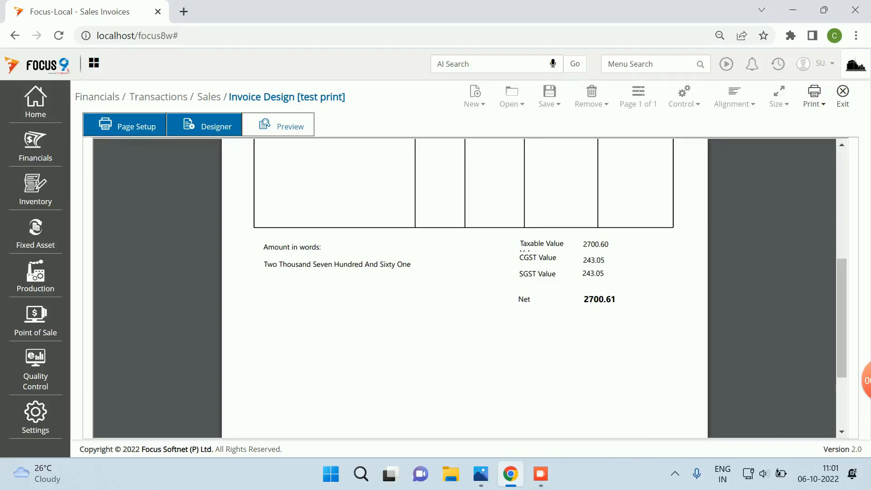
{"action": "left_click", "coordinate": [207, 126]}
{"action": "scroll", "coordinate": [354, 286], "scroll_direction": "down", "scroll_amount": 7}
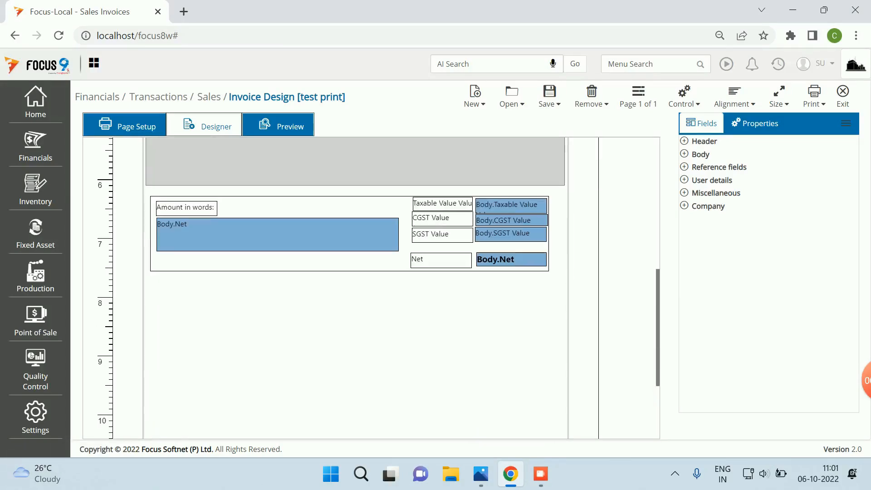
Step: Give the Body.Net field's amount in words the suffix 'Paisa Only'
{"action": "right_click", "coordinate": [308, 238]}
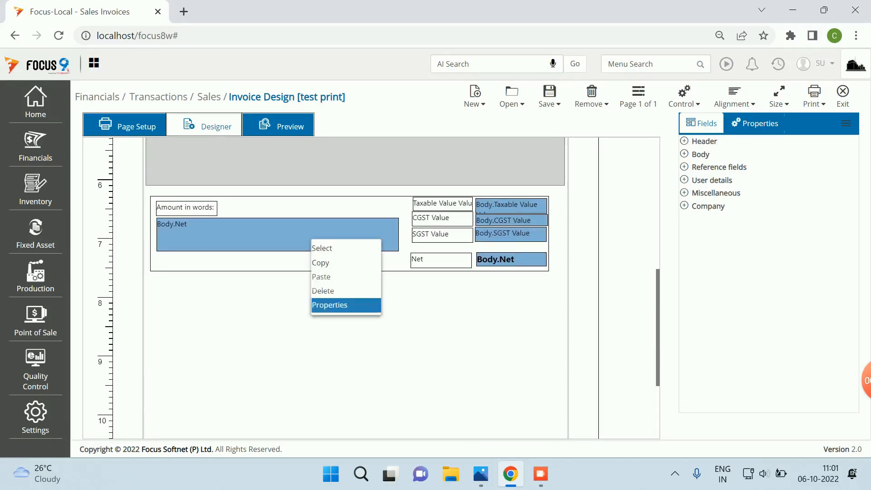
{"action": "left_click", "coordinate": [336, 306]}
{"action": "scroll", "coordinate": [767, 272], "scroll_direction": "down", "scroll_amount": 8}
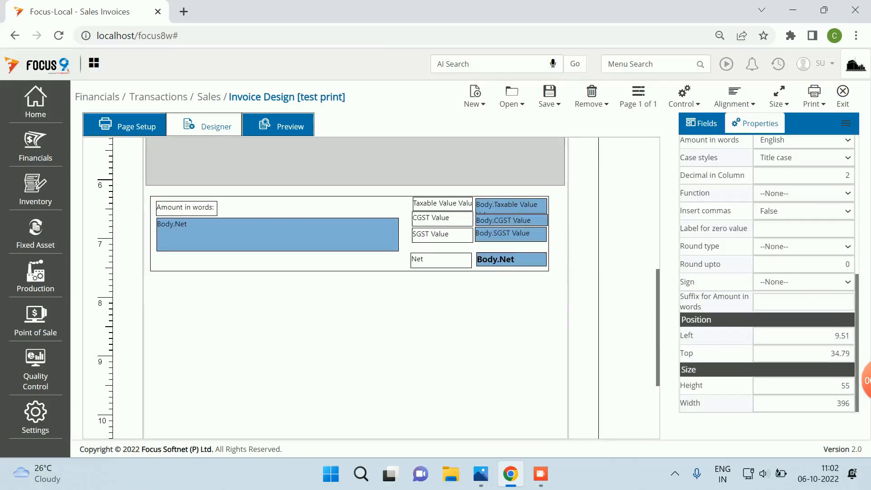
{"action": "left_click", "coordinate": [803, 301]}
{"action": "type", "text": "Paisa Only"}
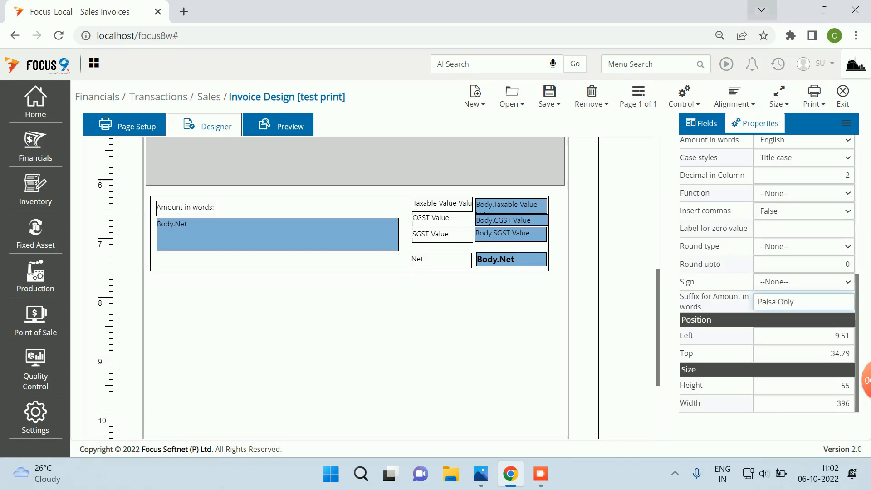
Step: Save the layout and confirm the words end with 'Paisa Only' in the preview
{"action": "left_click", "coordinate": [548, 95]}
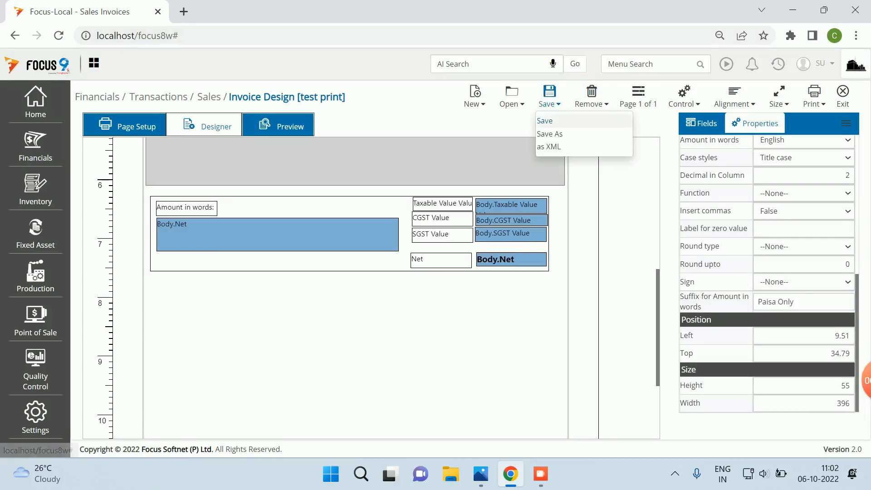
{"action": "left_click", "coordinate": [539, 119]}
{"action": "left_click", "coordinate": [277, 125]}
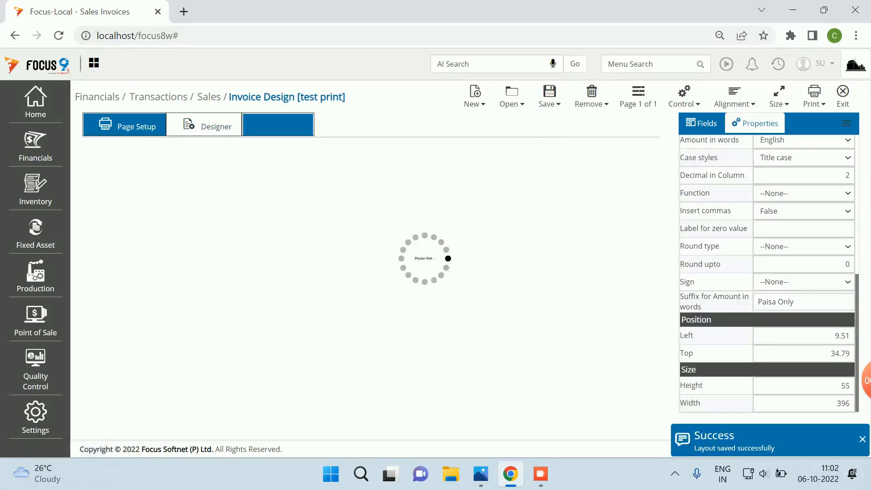
{"action": "scroll", "coordinate": [463, 288], "scroll_direction": "down", "scroll_amount": 5}
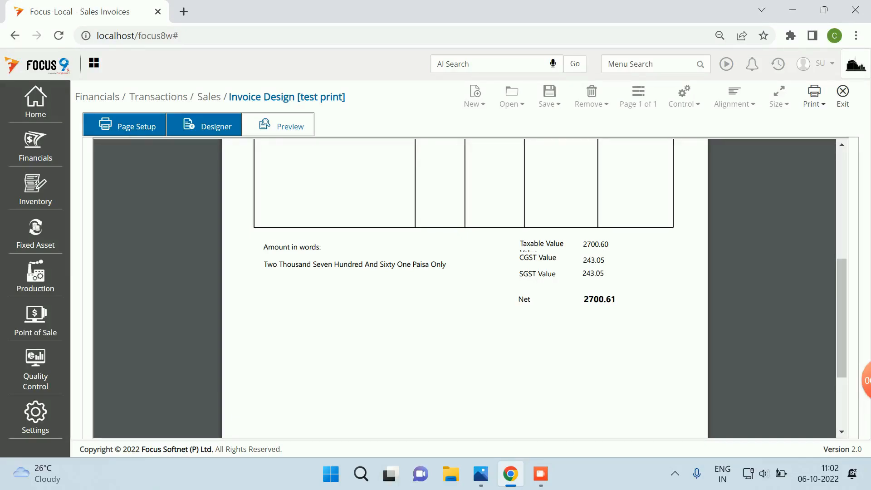
{"action": "scroll", "coordinate": [463, 285], "scroll_direction": "up", "scroll_amount": 3}
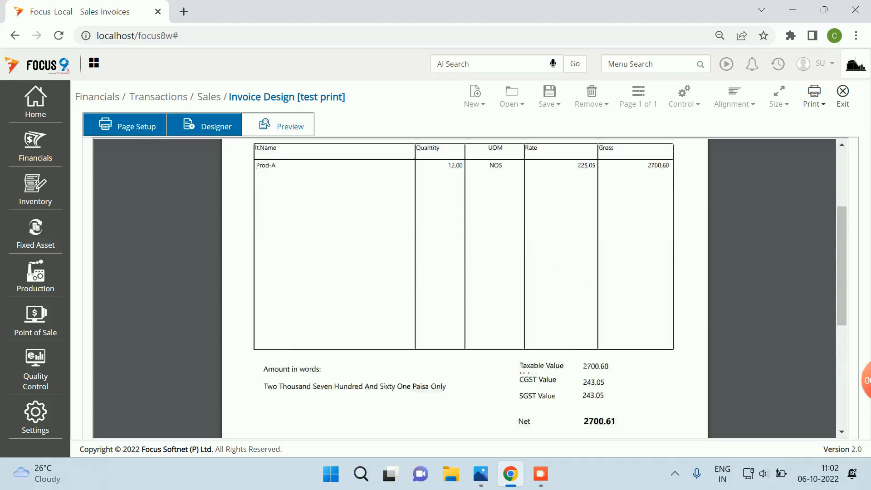
{"action": "left_click", "coordinate": [207, 126]}
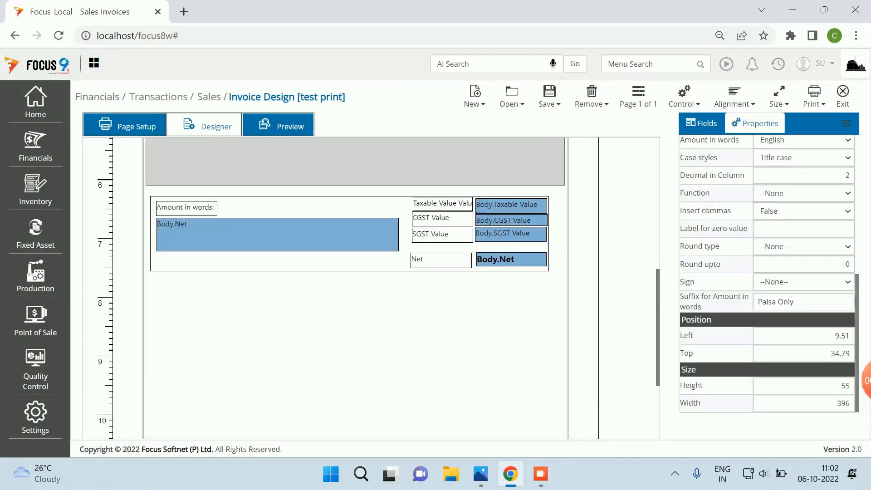
Step: Set the footer area's PageSelect to Last page
{"action": "right_click", "coordinate": [156, 267]}
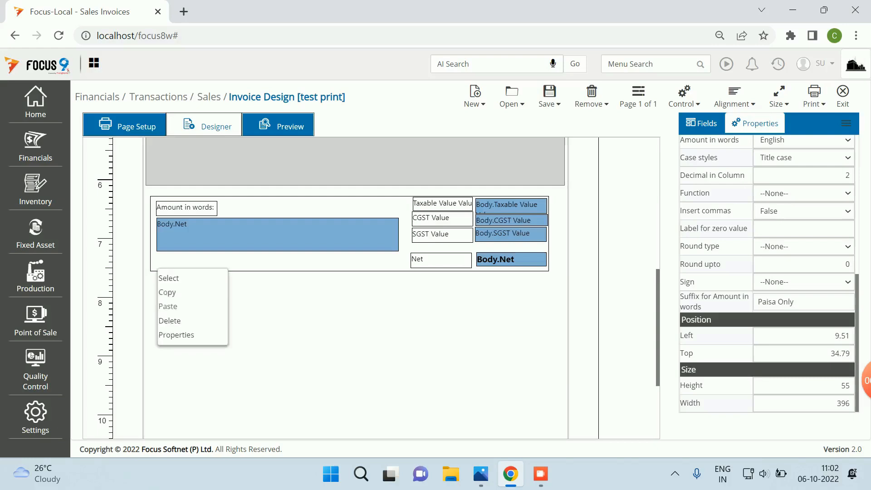
{"action": "left_click", "coordinate": [181, 334]}
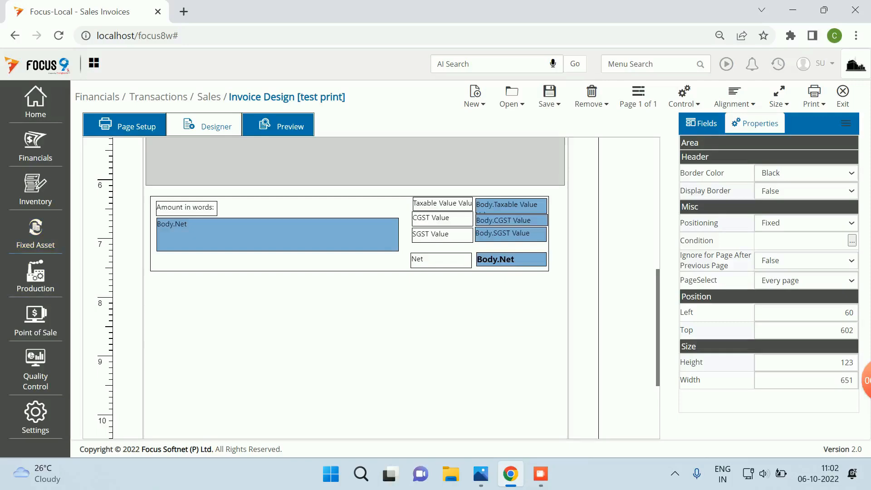
{"action": "left_click", "coordinate": [806, 281]}
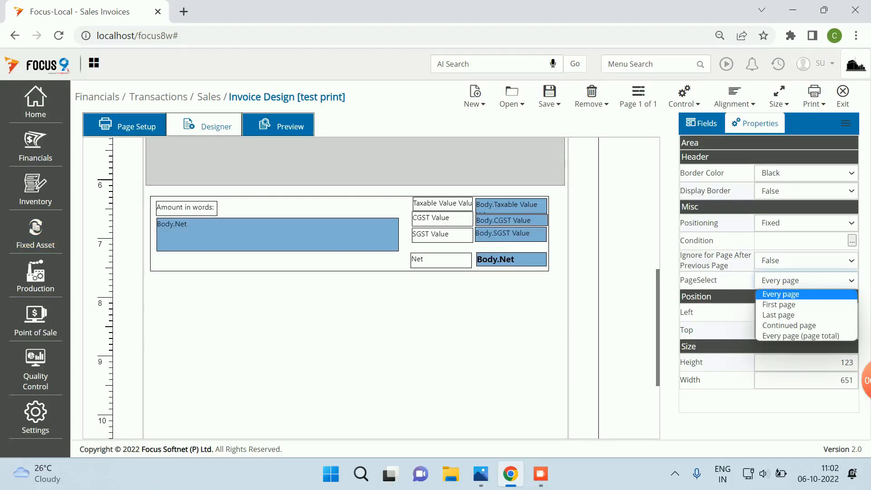
{"action": "key", "text": "Down"}
{"action": "key", "text": "Down"}
{"action": "key", "text": "Return"}
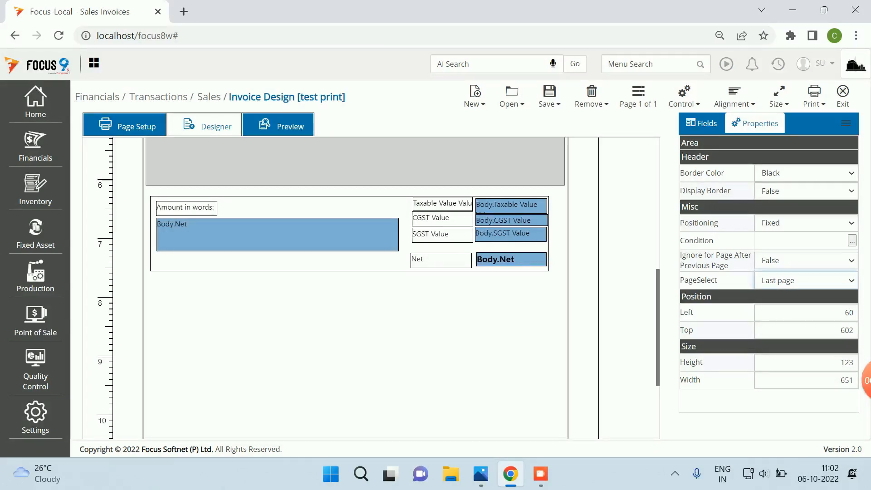
Step: Stretch the item table area slightly down and shrink the footer area a little
{"action": "scroll", "coordinate": [356, 288], "scroll_direction": "up", "scroll_amount": 5}
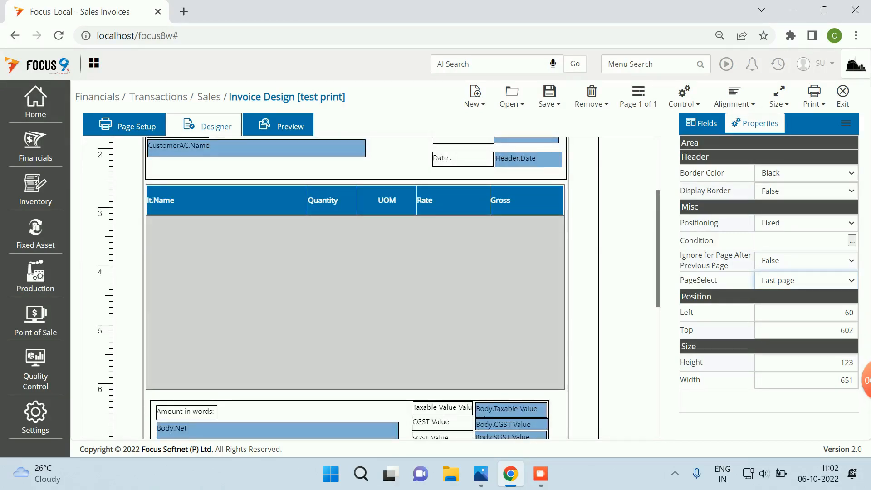
{"action": "left_click_drag", "start_coordinate": [355, 389], "coordinate": [355, 393]}
{"action": "scroll", "coordinate": [356, 288], "scroll_direction": "down", "scroll_amount": 3}
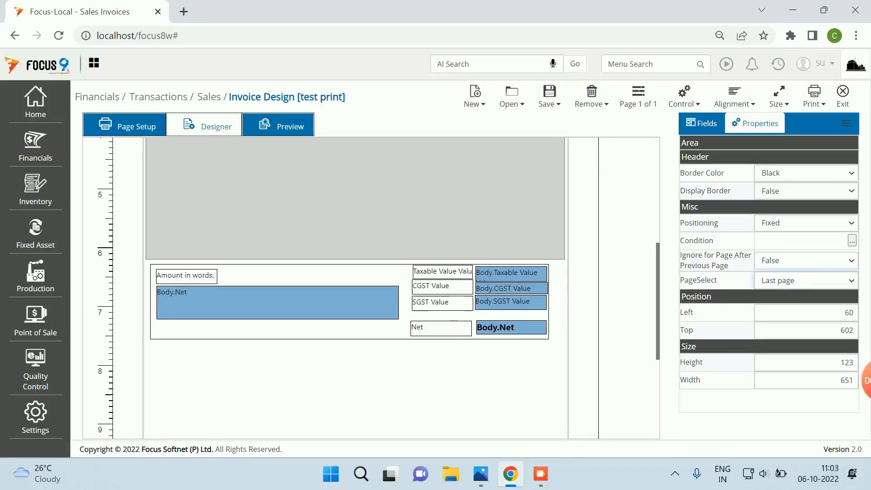
{"action": "left_click_drag", "start_coordinate": [548, 339], "coordinate": [547, 337]}
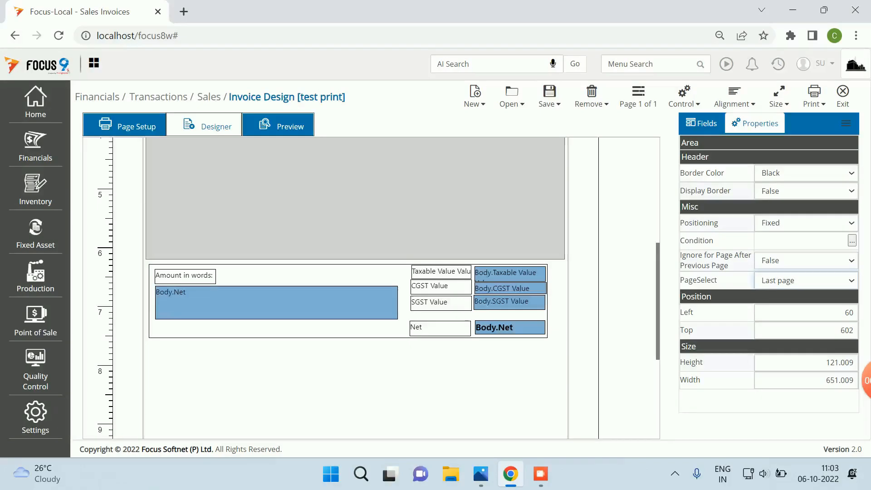
{"action": "left_click_drag", "start_coordinate": [546, 338], "coordinate": [561, 324]}
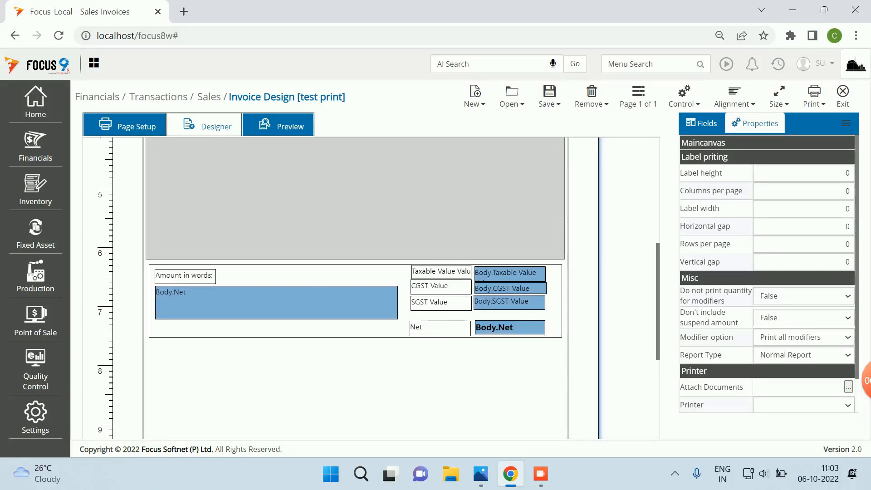
Step: Drag the Sr no field from Miscellaneous fields into the start of the item table
{"action": "scroll", "coordinate": [356, 286], "scroll_direction": "down", "scroll_amount": 3}
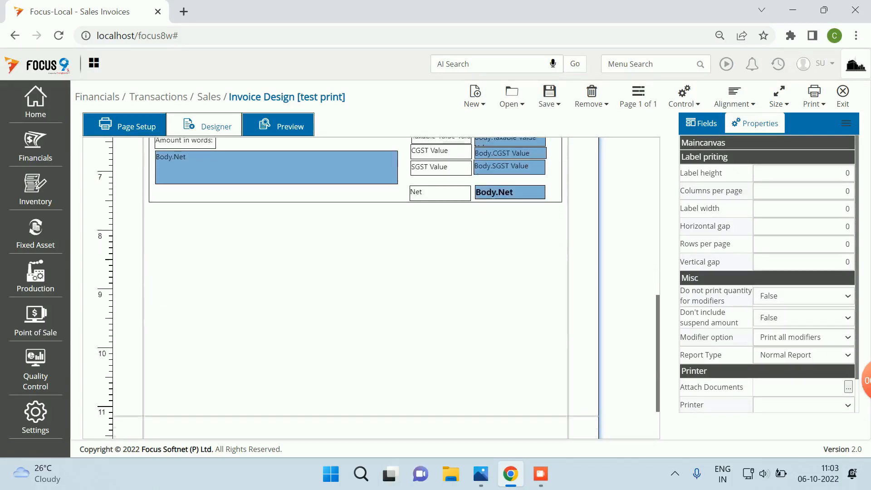
{"action": "scroll", "coordinate": [355, 285], "scroll_direction": "up", "scroll_amount": 5}
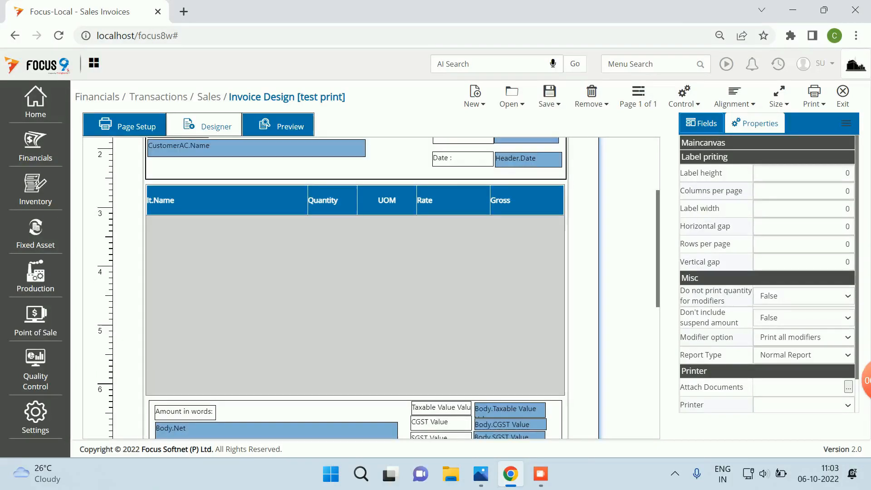
{"action": "left_click", "coordinate": [701, 124]}
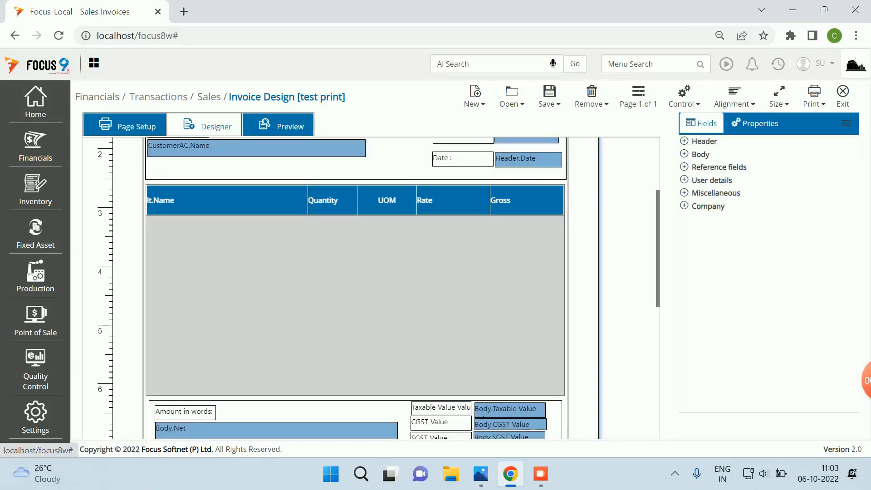
{"action": "left_click", "coordinate": [684, 193]}
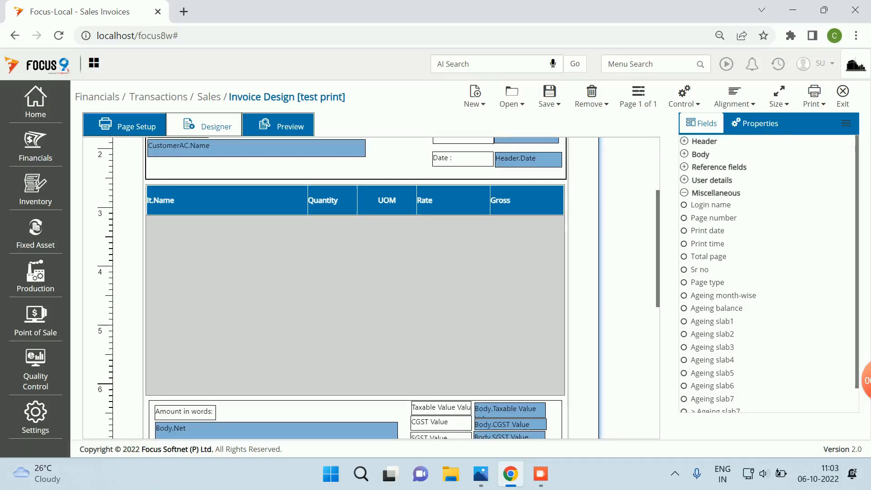
{"action": "scroll", "coordinate": [766, 272], "scroll_direction": "down", "scroll_amount": 1}
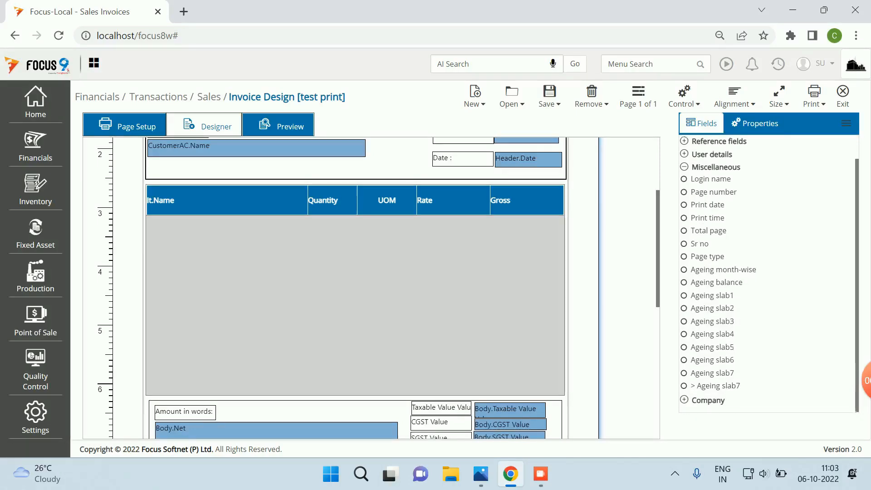
{"action": "scroll", "coordinate": [766, 272], "scroll_direction": "up", "scroll_amount": 1}
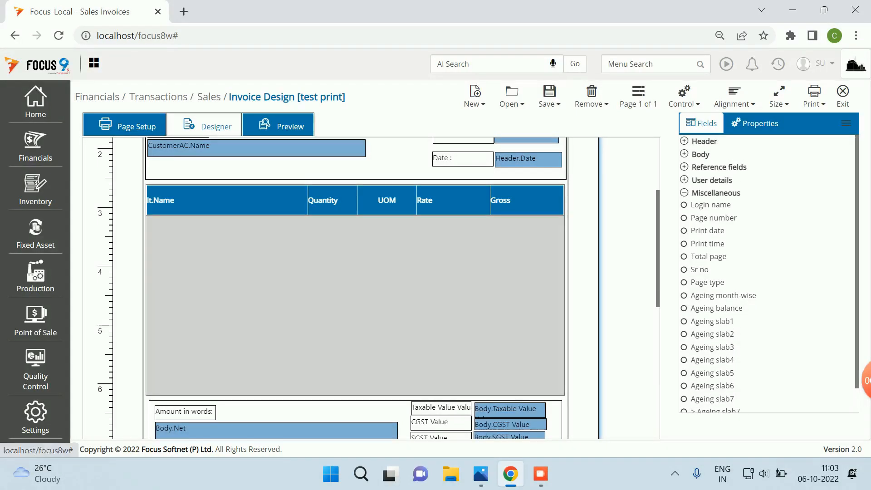
{"action": "left_click_drag", "start_coordinate": [700, 269], "coordinate": [195, 200]}
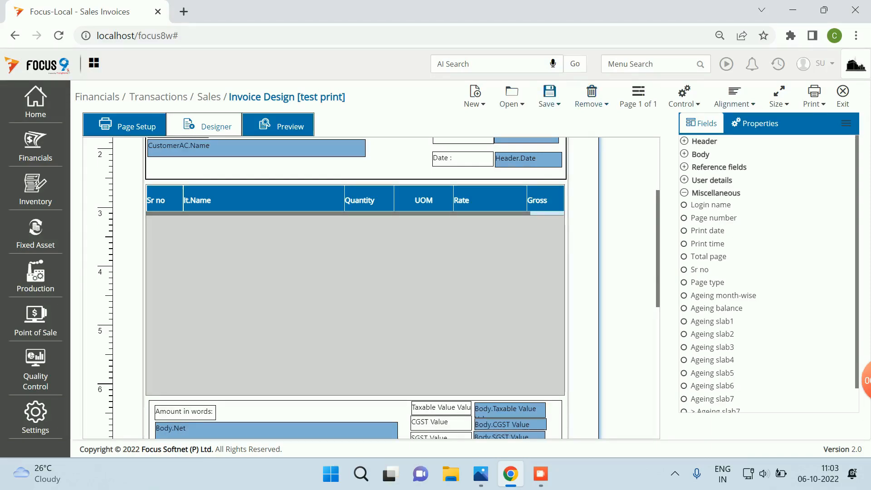
Step: Save the layout and check the preview showing the new Sr no column
{"action": "left_click", "coordinate": [548, 96]}
{"action": "left_click", "coordinate": [544, 121]}
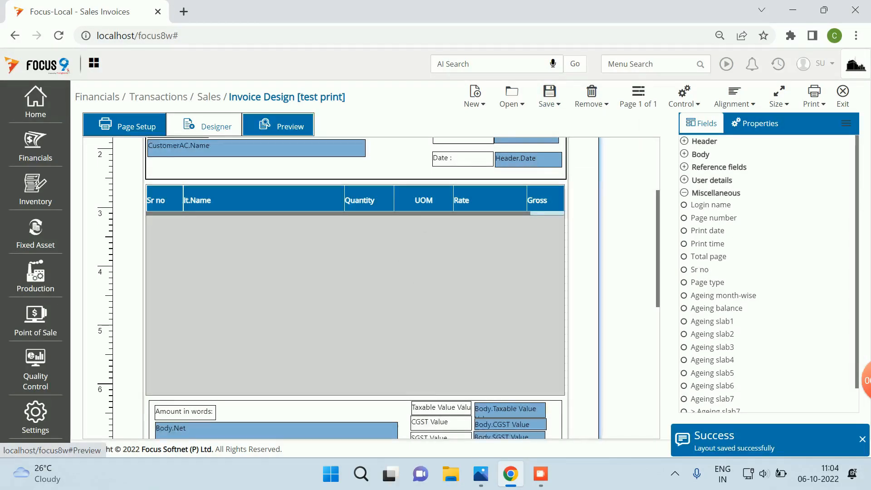
{"action": "left_click", "coordinate": [281, 126]}
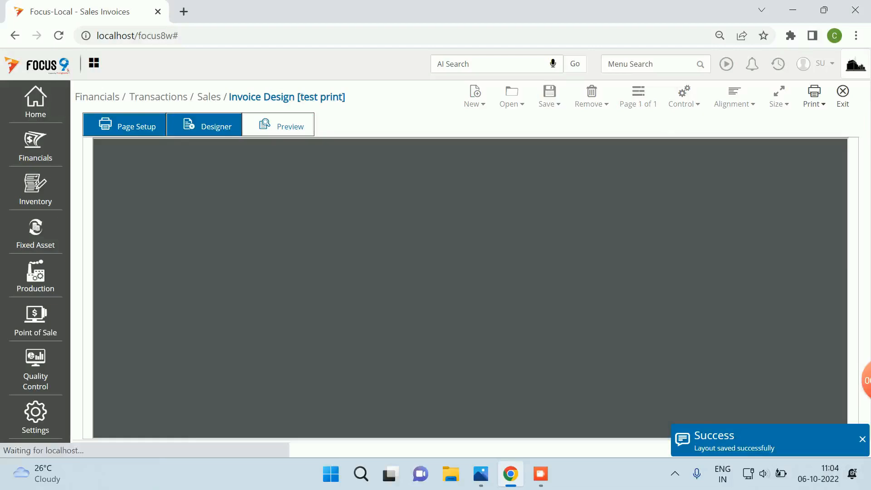
{"action": "scroll", "coordinate": [464, 288], "scroll_direction": "down", "scroll_amount": 3}
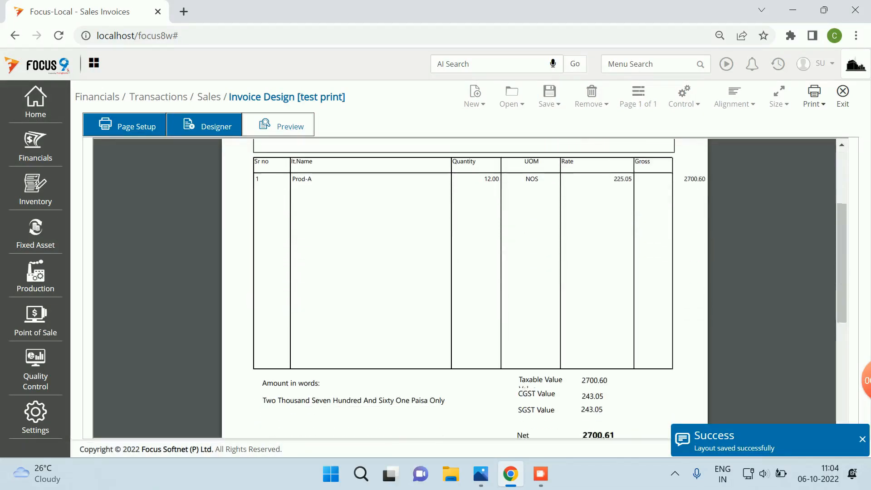
{"action": "scroll", "coordinate": [464, 288], "scroll_direction": "up", "scroll_amount": 2}
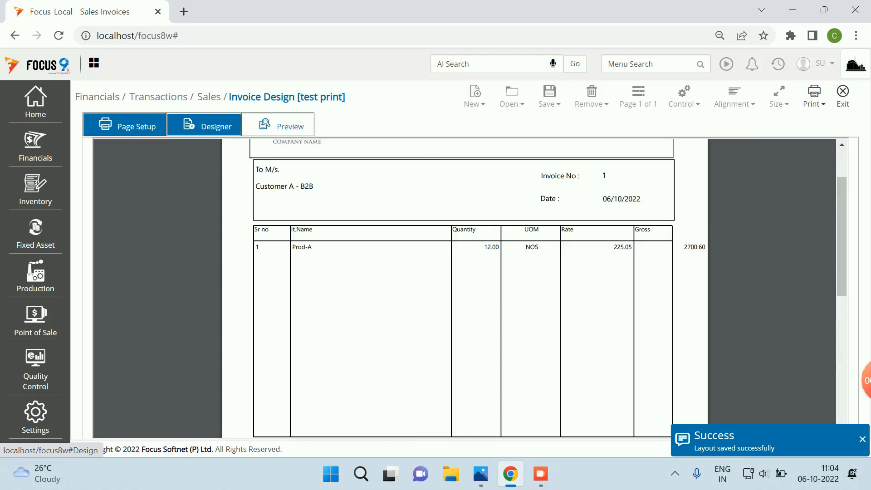
{"action": "left_click", "coordinate": [207, 125]}
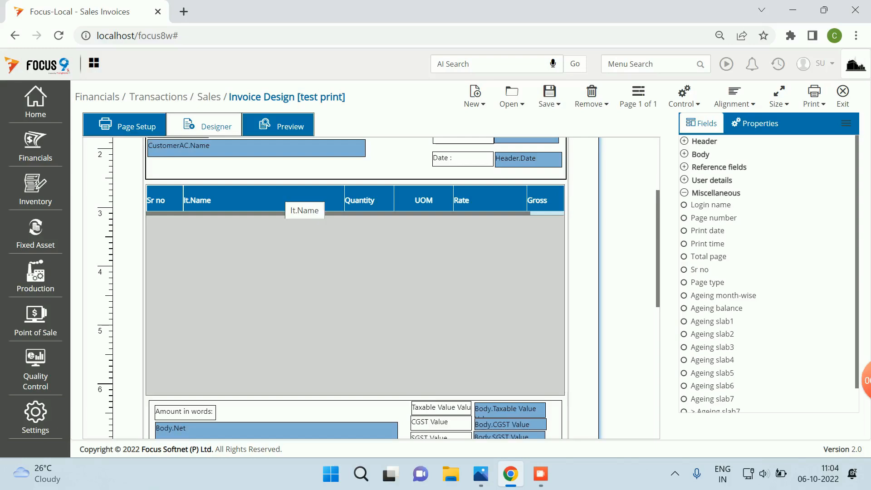
Step: Review the It.Name column's properties, including its width of 203
{"action": "left_click", "coordinate": [285, 194]}
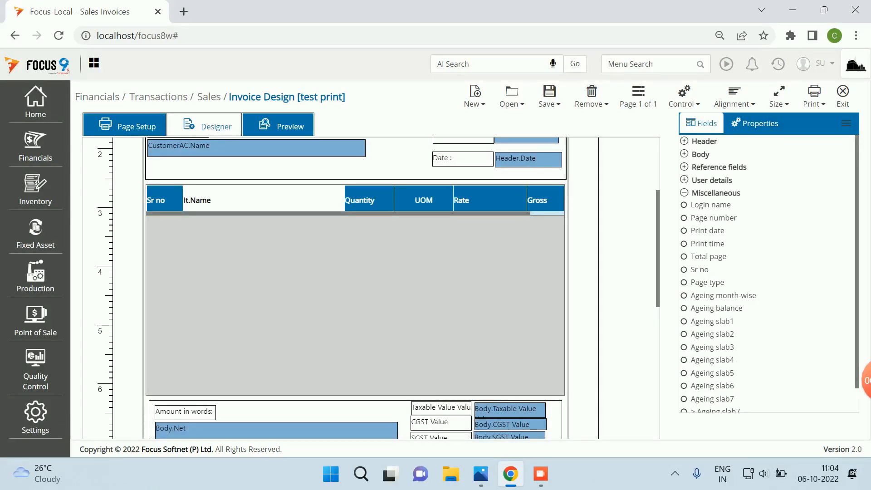
{"action": "left_click_drag", "start_coordinate": [344, 199], "coordinate": [308, 200]}
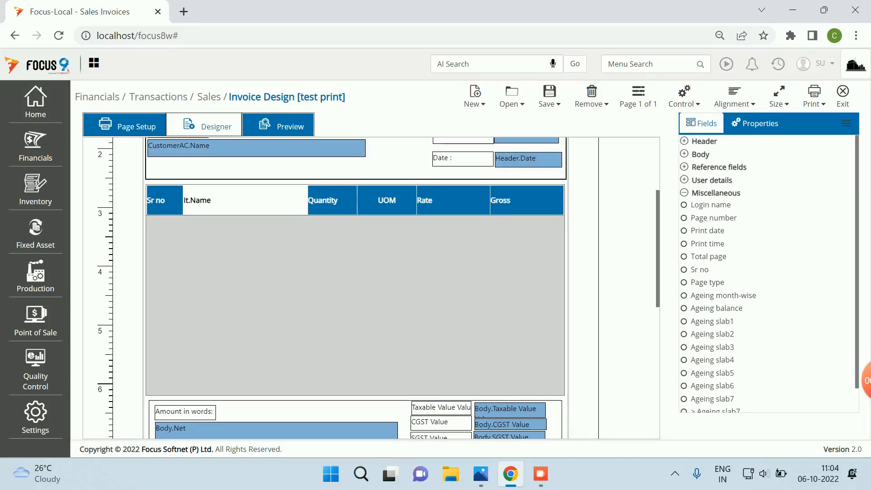
{"action": "right_click", "coordinate": [239, 199]}
{"action": "left_click", "coordinate": [256, 266]}
{"action": "scroll", "coordinate": [766, 272], "scroll_direction": "down", "scroll_amount": 3}
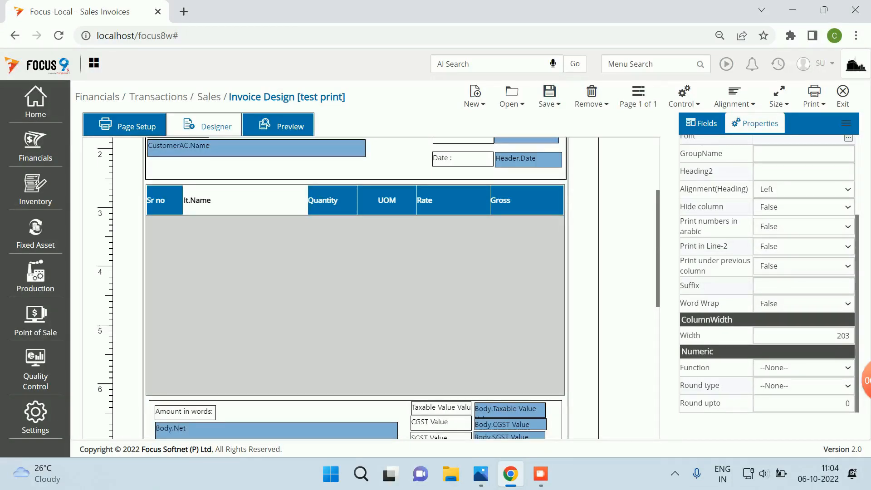
Step: Save the invoice layout again
{"action": "left_click", "coordinate": [549, 97]}
{"action": "left_click", "coordinate": [544, 120]}
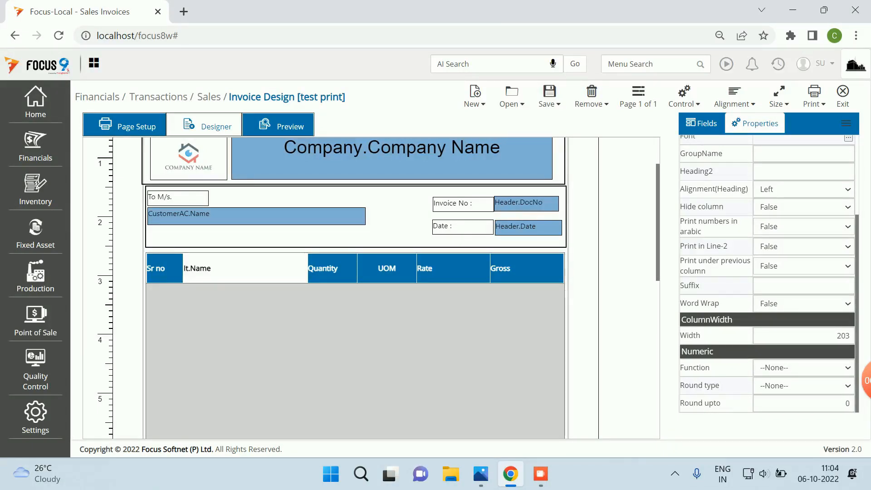
{"action": "right_click", "coordinate": [509, 207]}
Step: Compare Header.DocNo's properties and change Header.Date's left position from 623 to 622
{"action": "left_click", "coordinate": [530, 272]}
{"action": "scroll", "coordinate": [766, 272], "scroll_direction": "down", "scroll_amount": 3}
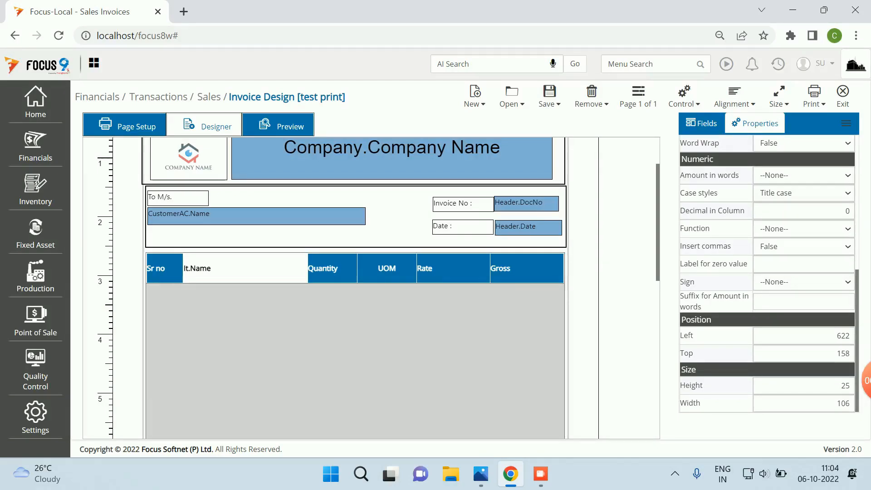
{"action": "right_click", "coordinate": [516, 229]}
{"action": "left_click", "coordinate": [534, 294]}
{"action": "scroll", "coordinate": [766, 281], "scroll_direction": "down", "scroll_amount": 2}
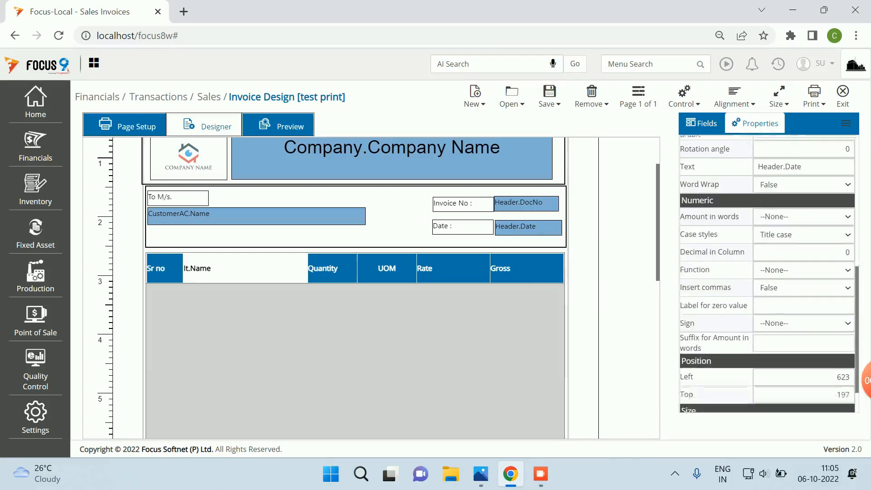
{"action": "double_click", "coordinate": [842, 336]}
{"action": "type", "text": "622"}
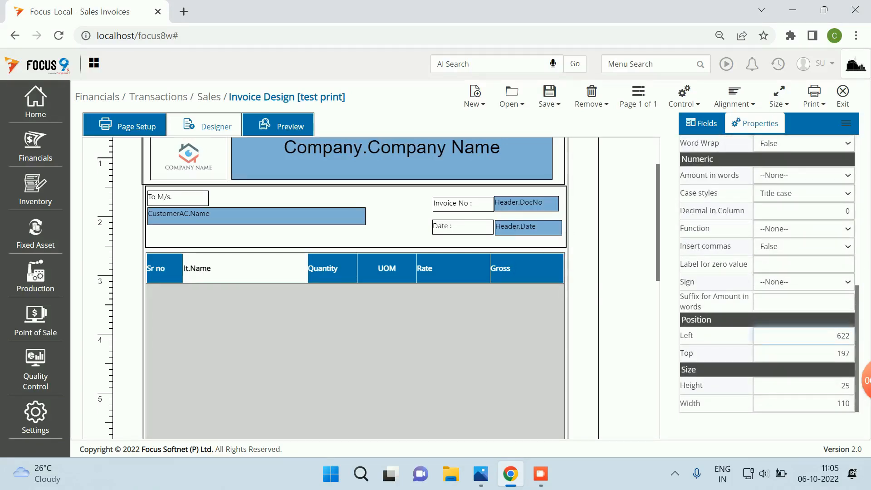
{"action": "key", "text": "Tab"}
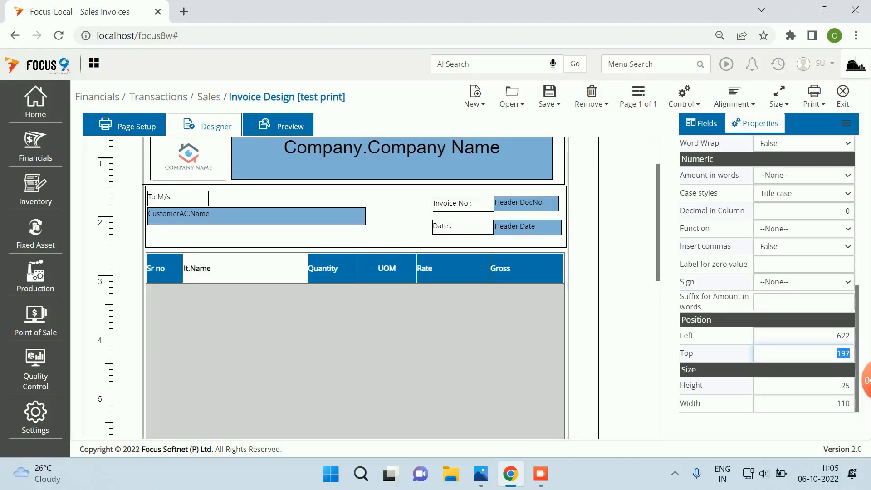
Step: Save the layout with the realigned date field
{"action": "scroll", "coordinate": [356, 290], "scroll_direction": "up", "scroll_amount": 2}
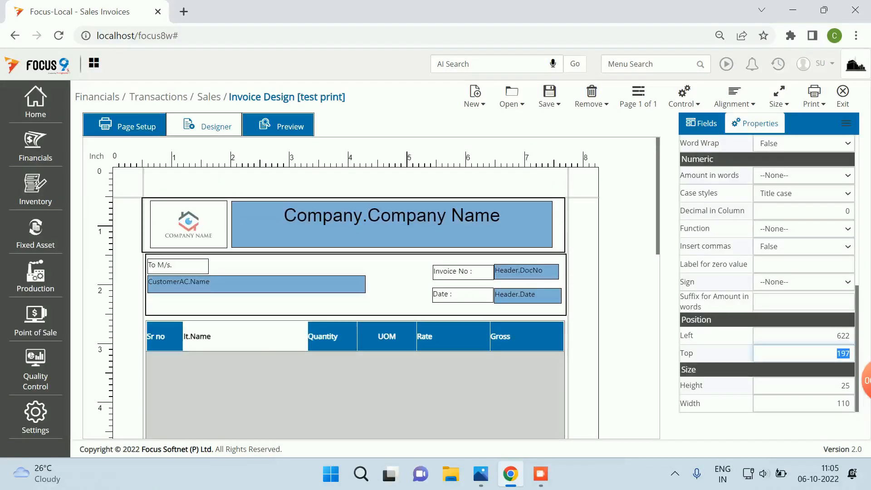
{"action": "scroll", "coordinate": [356, 290], "scroll_direction": "down", "scroll_amount": 6}
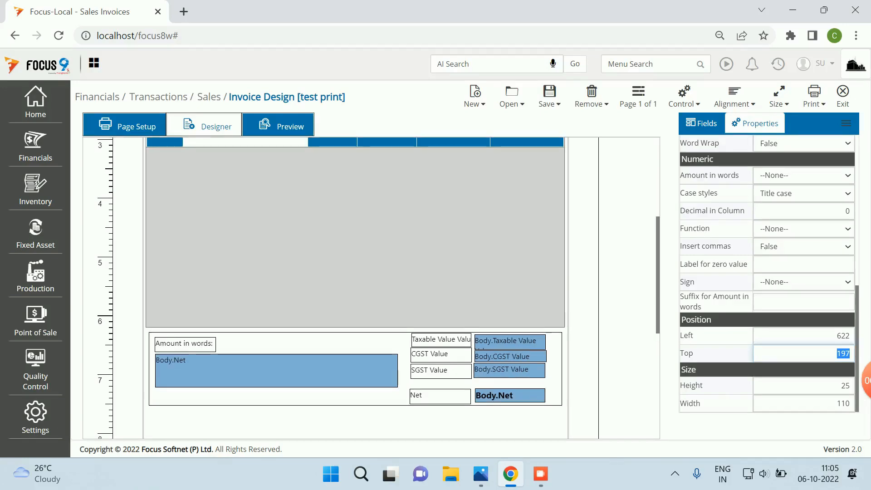
{"action": "scroll", "coordinate": [356, 290], "scroll_direction": "up", "scroll_amount": 6}
{"action": "left_click", "coordinate": [549, 95]}
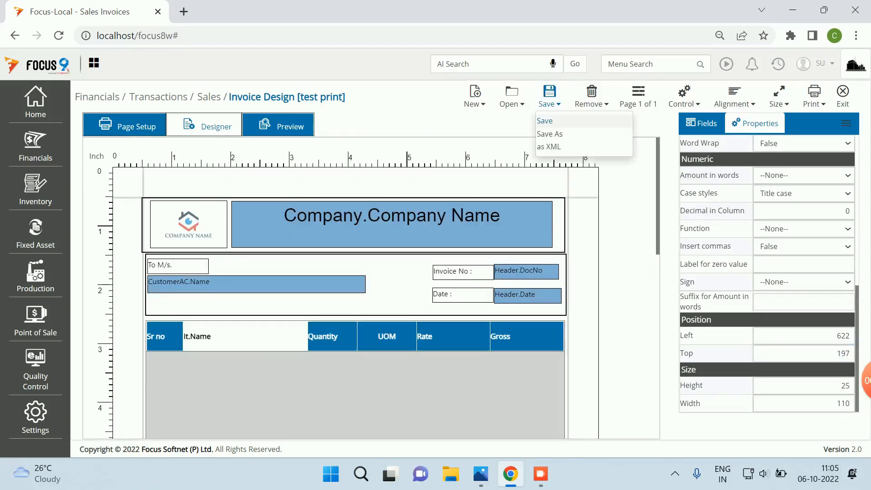
{"action": "left_click", "coordinate": [544, 120]}
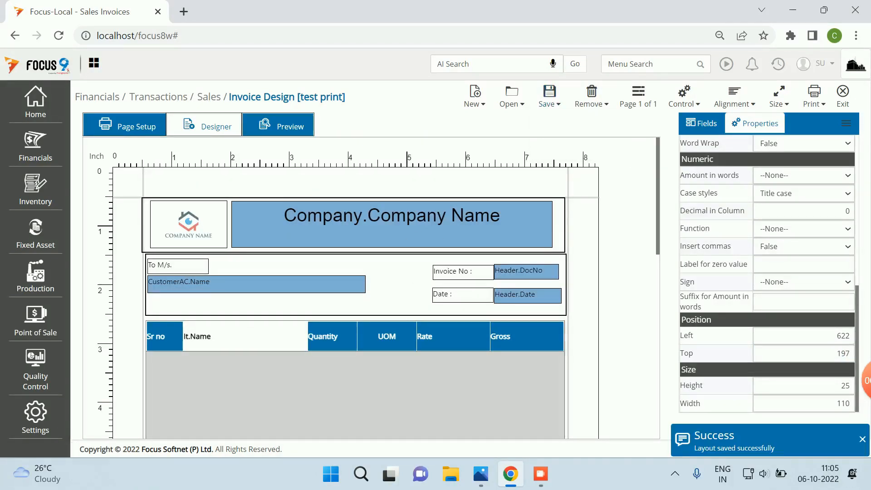
{"action": "left_click", "coordinate": [842, 95]}
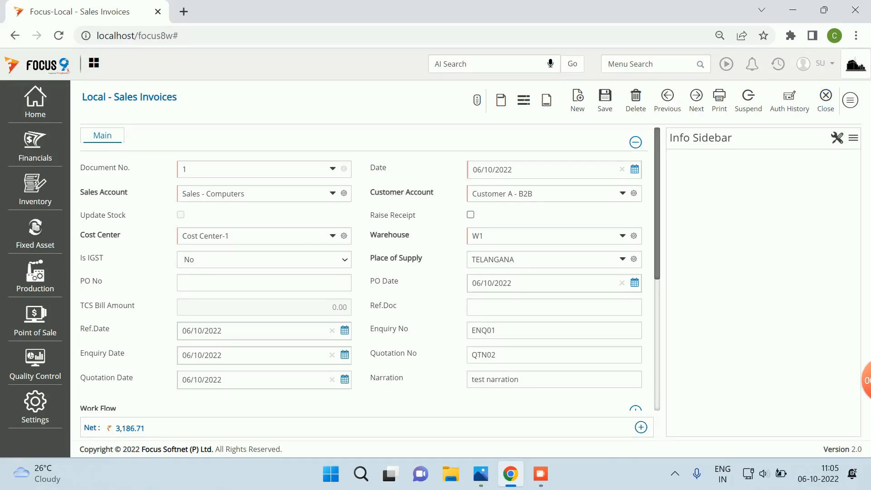
{"action": "left_click", "coordinate": [718, 97]}
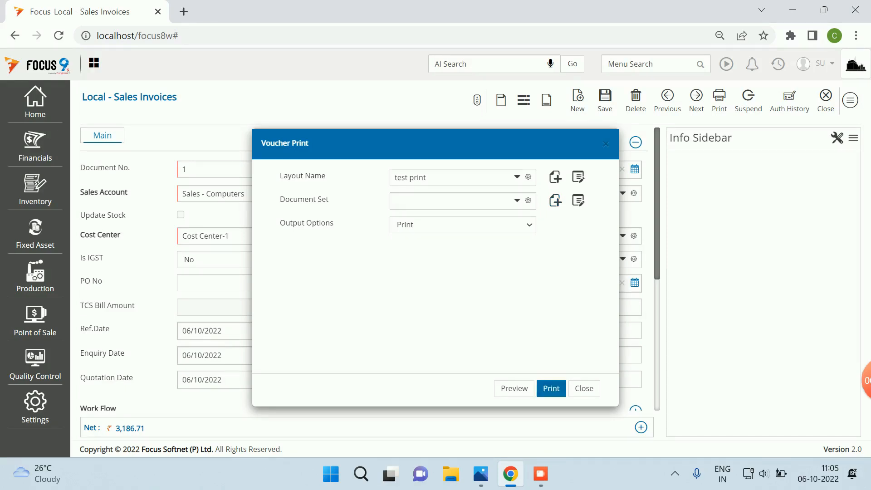
{"action": "left_click", "coordinate": [578, 177]}
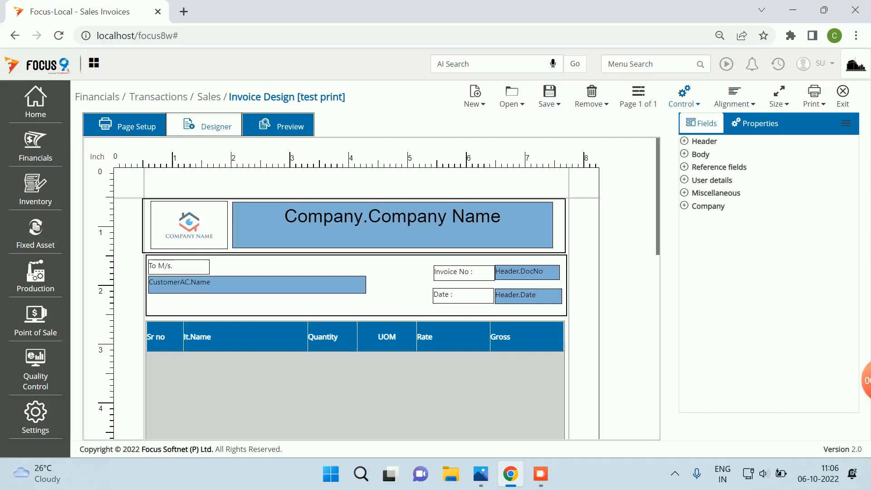
Step: Export the layout as XML under its existing name
{"action": "left_click", "coordinate": [813, 96]}
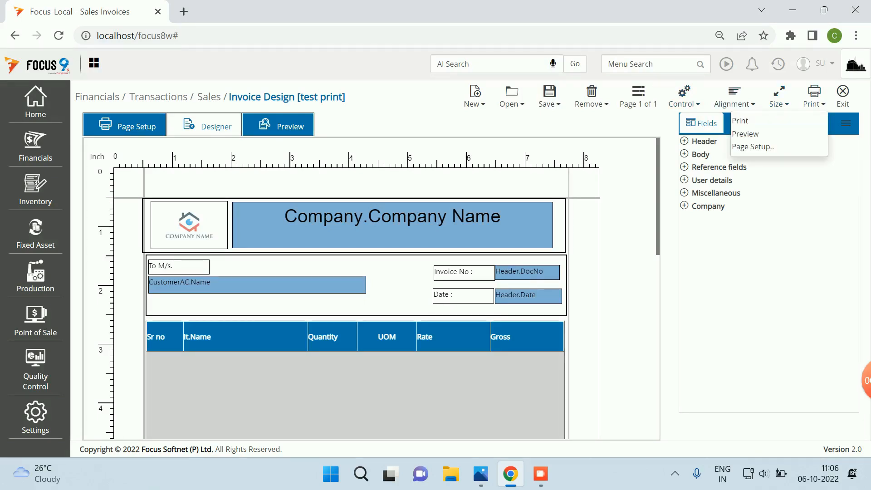
{"action": "left_click", "coordinate": [549, 96]}
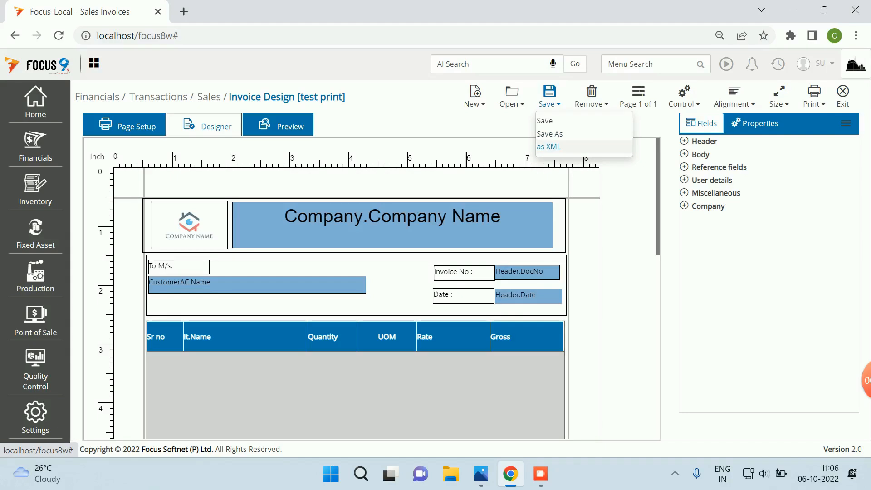
{"action": "left_click", "coordinate": [549, 147]}
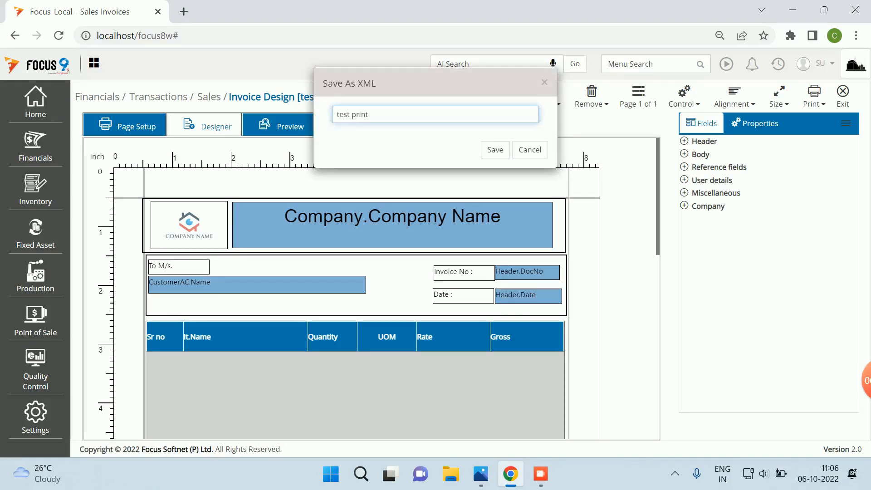
{"action": "left_click", "coordinate": [495, 149]}
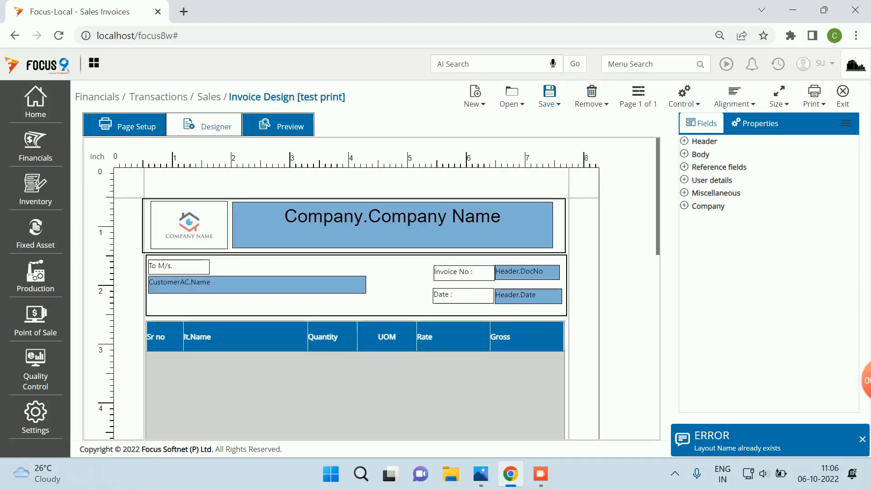
Step: Export the layout again as an XML file named test print2
{"action": "left_click", "coordinate": [549, 96]}
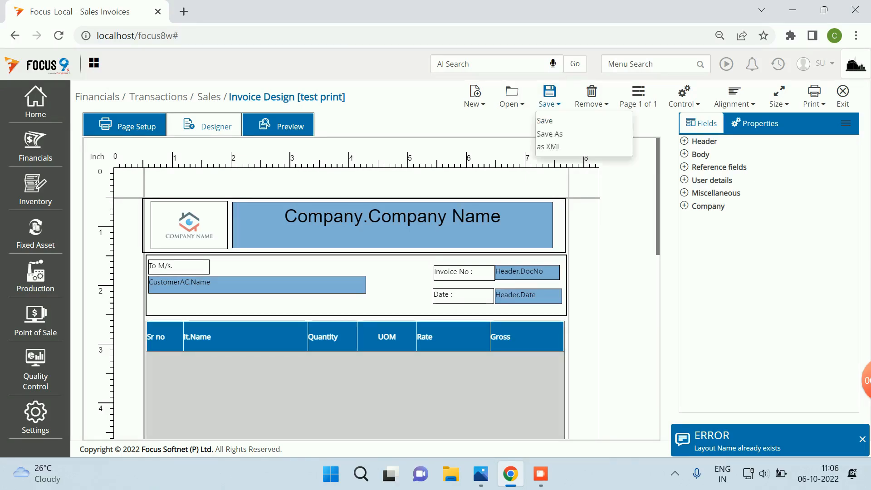
{"action": "left_click", "coordinate": [548, 146]}
{"action": "type", "text": "2"}
{"action": "left_click", "coordinate": [495, 150]}
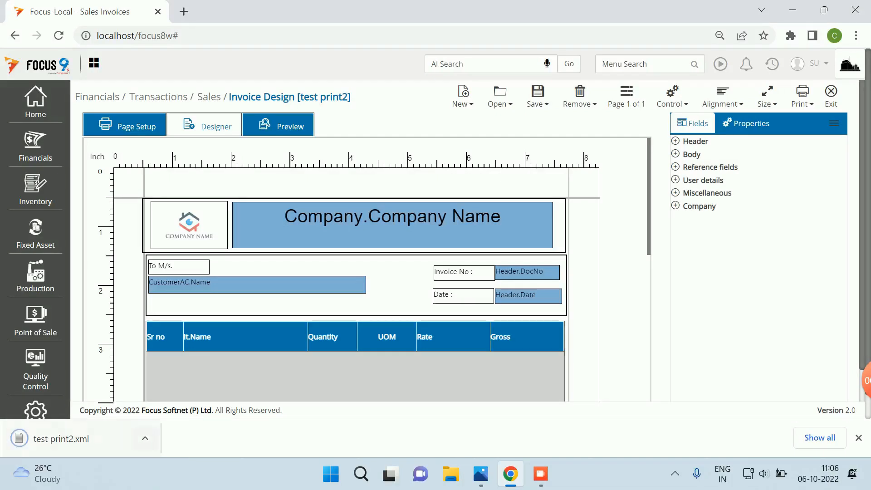
Step: Show the downloaded test print2.xml in the Downloads folder
{"action": "right_click", "coordinate": [58, 437]}
{"action": "left_click", "coordinate": [107, 400]}
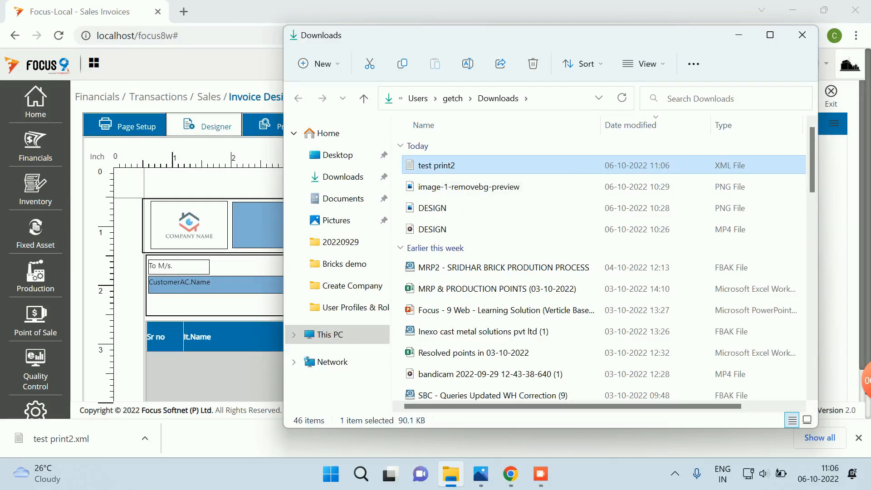
{"action": "left_click", "coordinate": [801, 34]}
Step: Leave the designer and close the sales invoice form and voucher list to the dashboard
{"action": "left_click", "coordinate": [830, 95]}
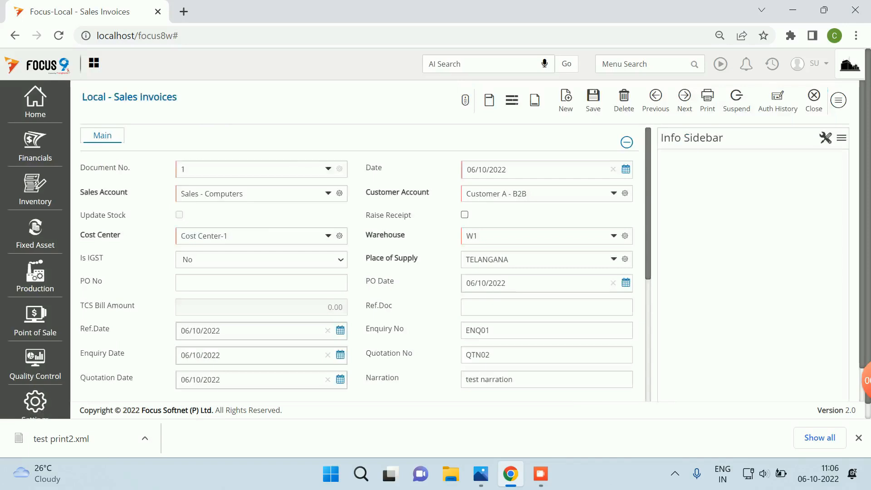
{"action": "left_click", "coordinate": [838, 100]}
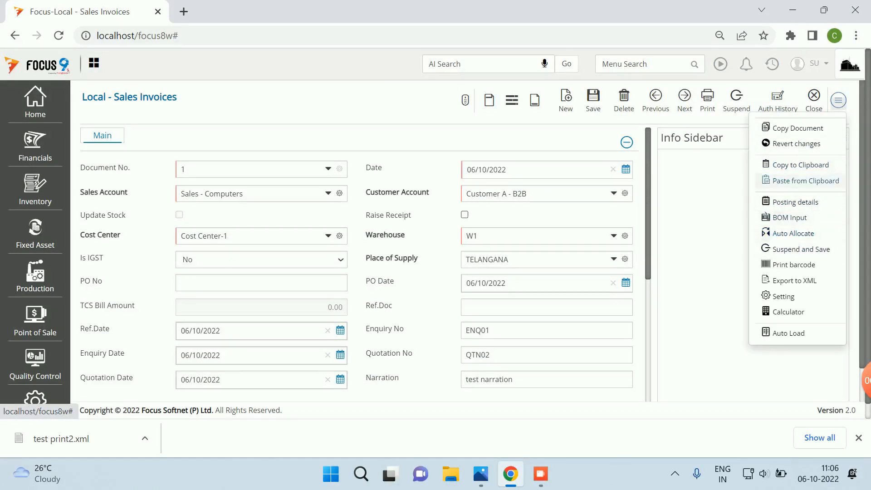
{"action": "left_click", "coordinate": [838, 100]}
{"action": "left_click", "coordinate": [814, 96]}
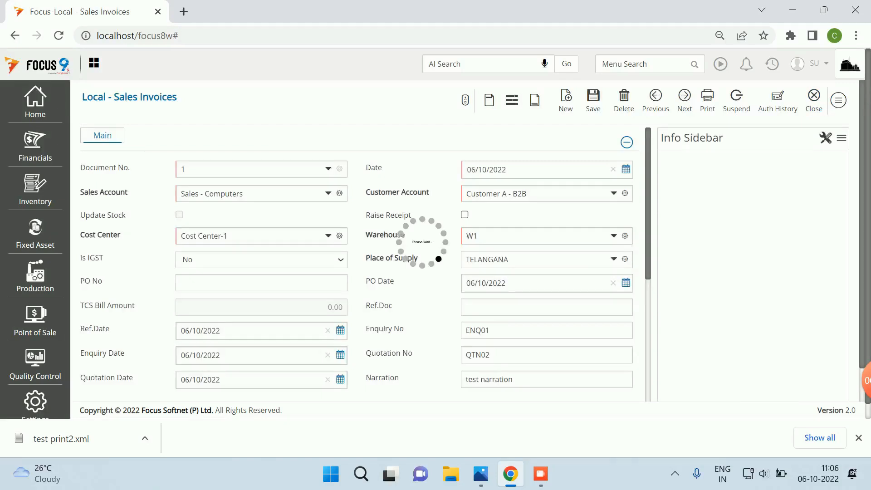
{"action": "left_click", "coordinate": [835, 96]}
Step: Open Local - Sales Orders and paste the copied invoice into a new sales order
{"action": "left_click", "coordinate": [639, 63]}
{"action": "type", "text": "sales or"}
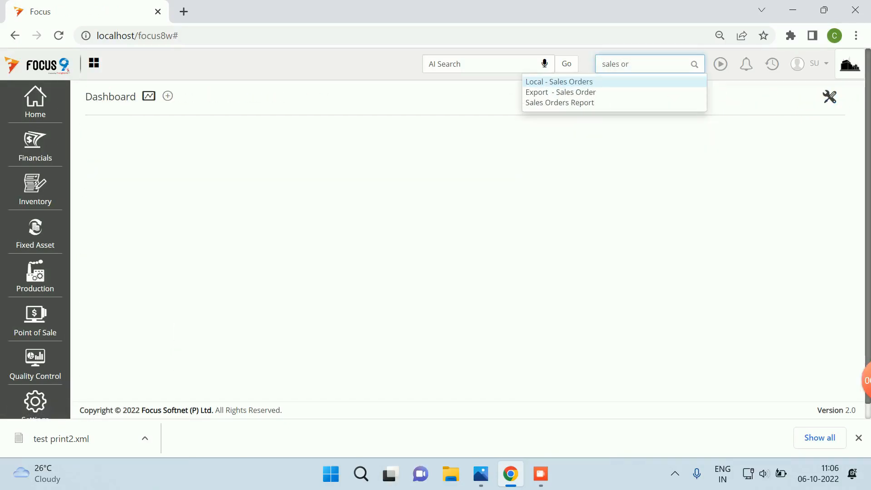
{"action": "key", "text": "Return"}
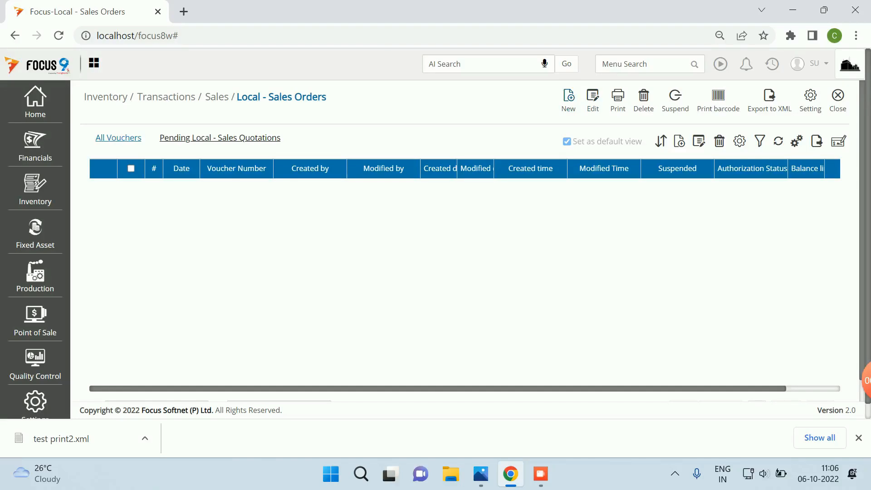
{"action": "left_click", "coordinate": [568, 98]}
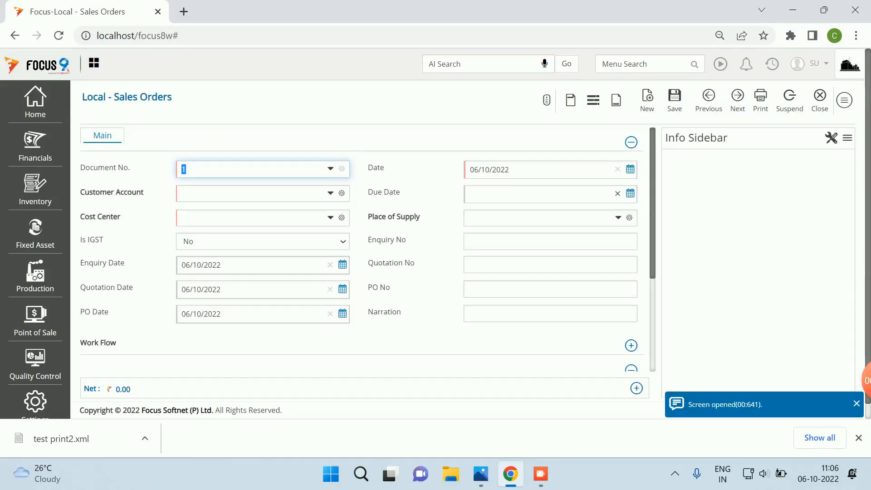
{"action": "left_click", "coordinate": [844, 100]}
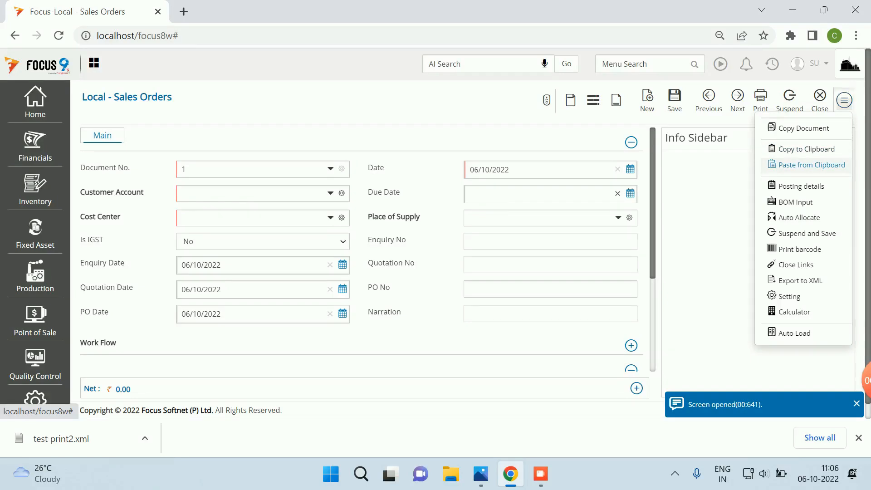
{"action": "left_click", "coordinate": [817, 164]}
{"action": "scroll", "coordinate": [362, 249], "scroll_direction": "down", "scroll_amount": 3}
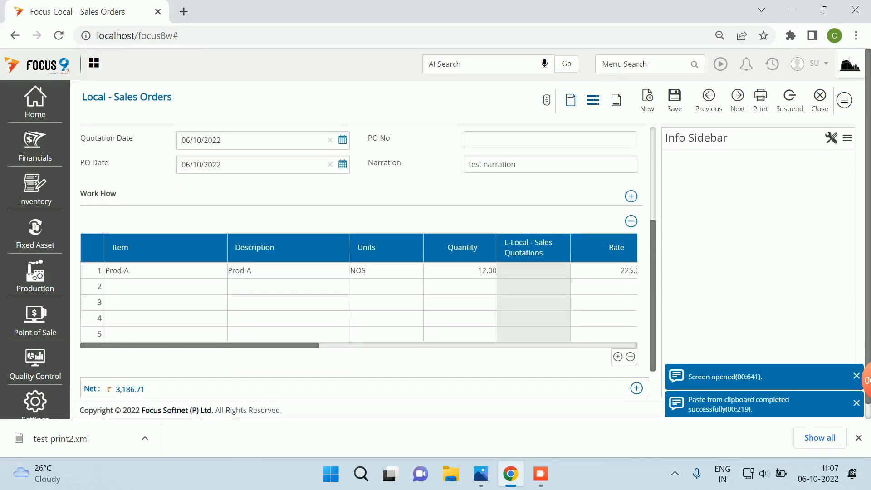
Step: Save the new sales order and reload order number 1
{"action": "left_click", "coordinate": [674, 99]}
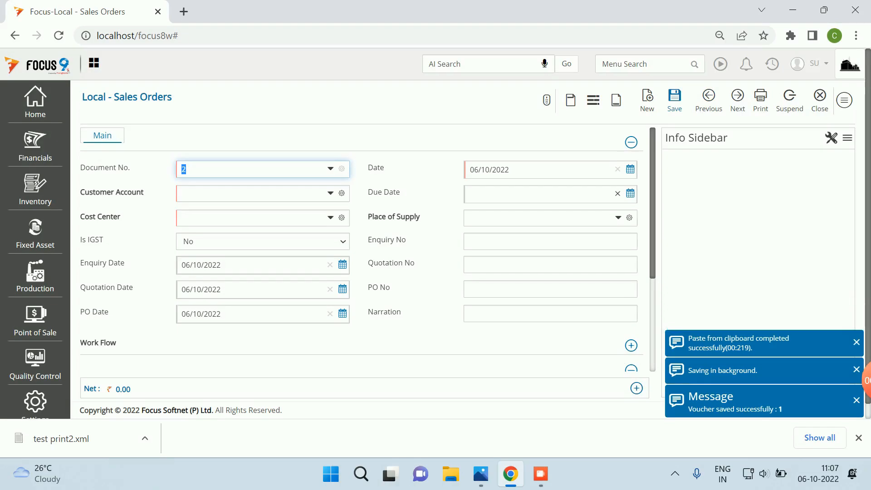
{"action": "type", "text": "1"}
{"action": "key", "text": "Return"}
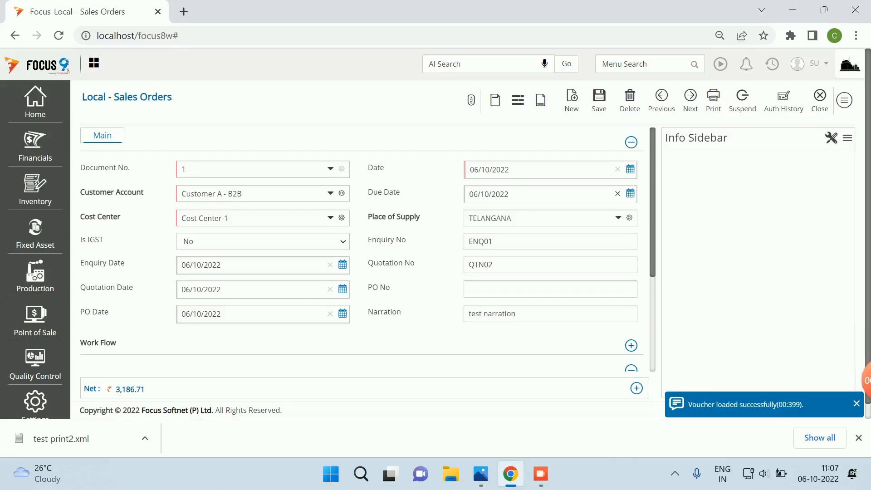
{"action": "left_click", "coordinate": [713, 99]}
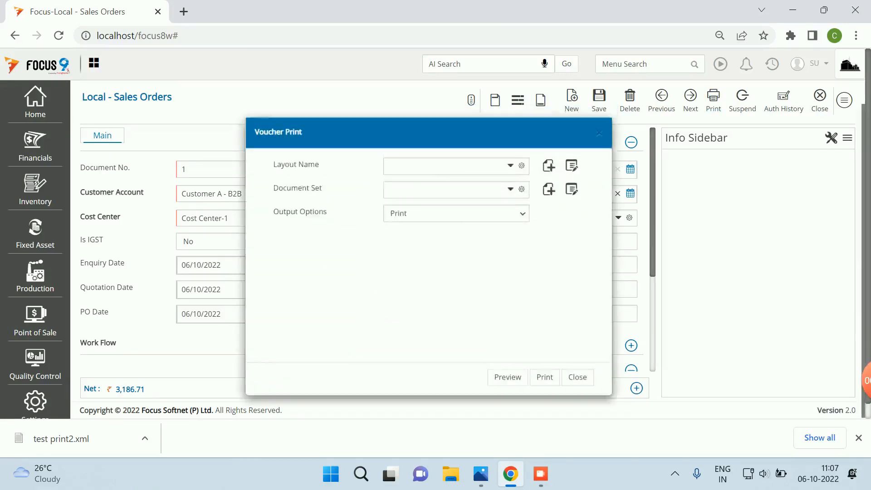
Step: Create a new print layout for the order from the test print2 XML in Downloads
{"action": "left_click", "coordinate": [510, 171]}
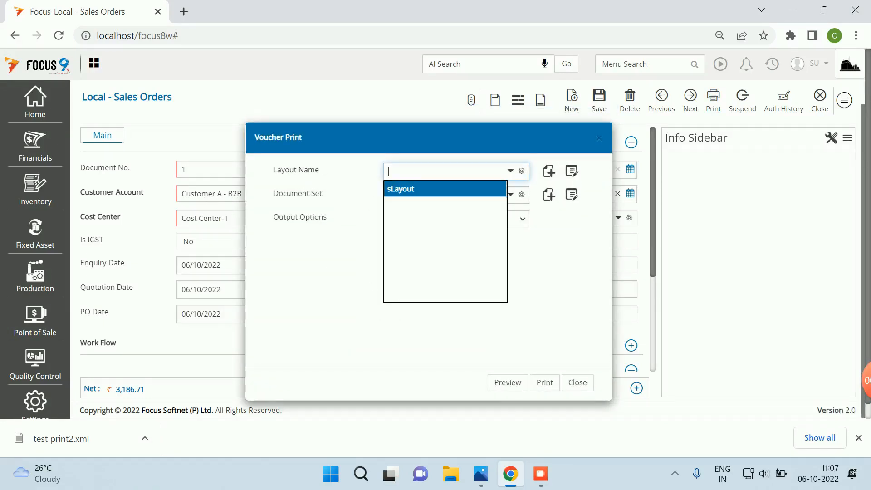
{"action": "left_click", "coordinate": [552, 254]}
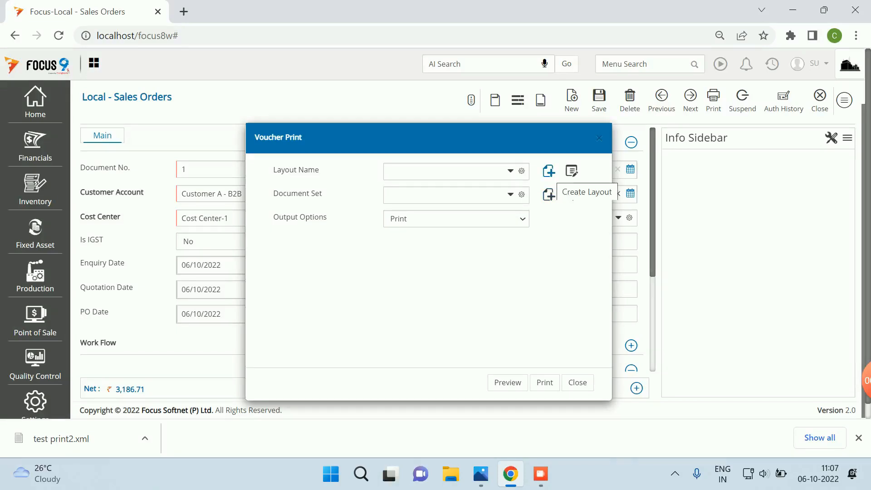
{"action": "left_click", "coordinate": [548, 194]}
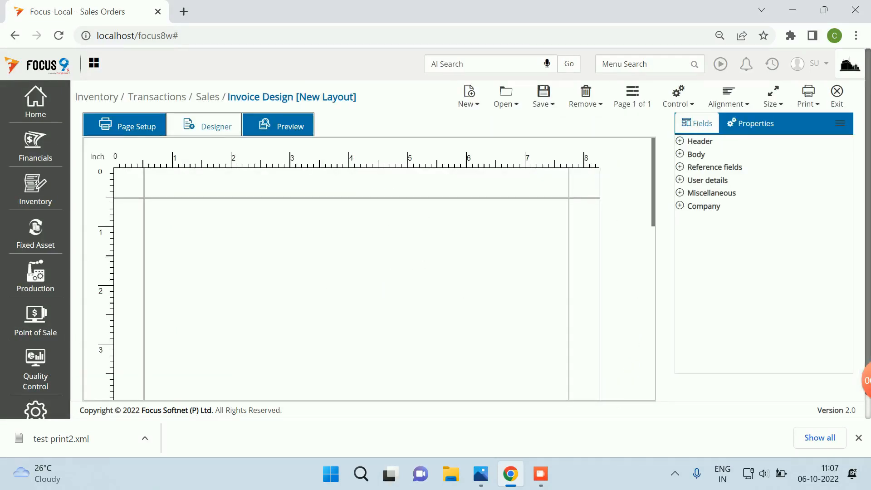
{"action": "left_click", "coordinate": [505, 97]}
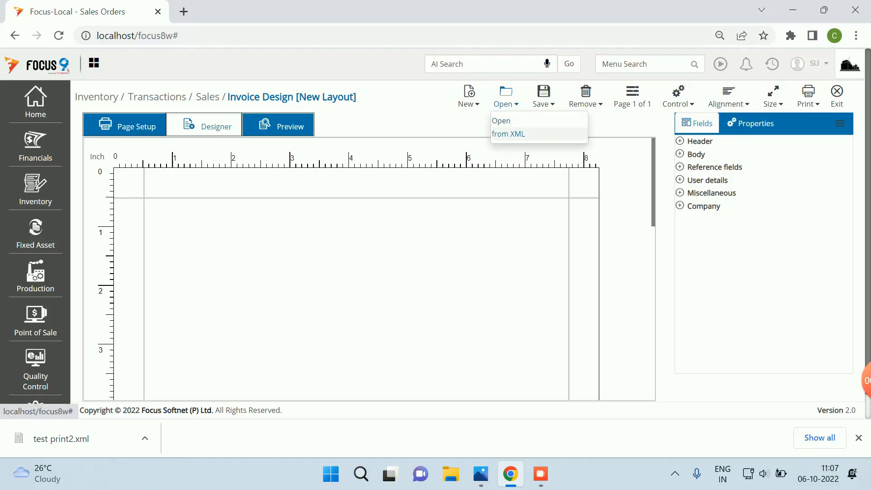
{"action": "left_click", "coordinate": [508, 133]}
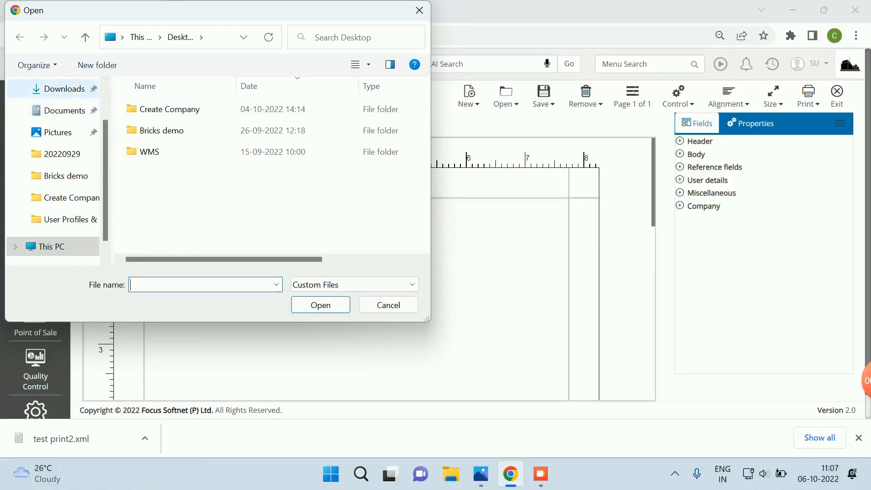
{"action": "left_click", "coordinate": [64, 89]}
{"action": "double_click", "coordinate": [158, 126]}
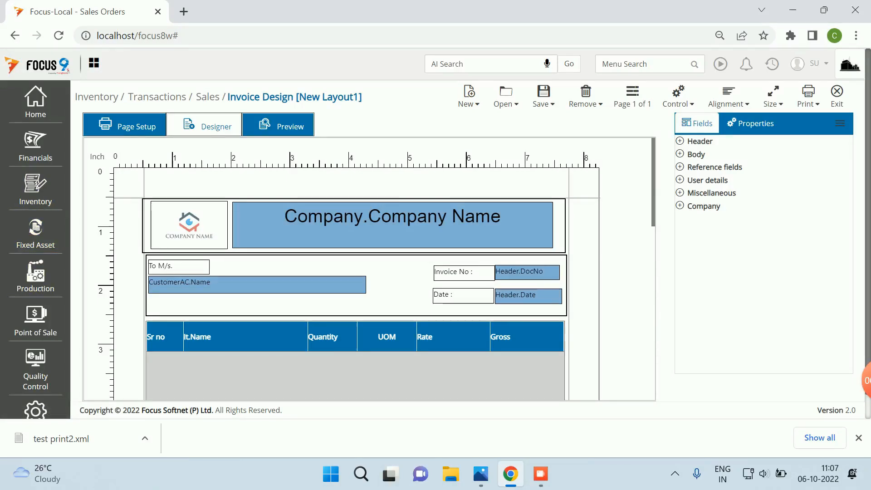
Step: Adjust the top header box's edges to line up with the box below
{"action": "left_click_drag", "start_coordinate": [143, 225], "coordinate": [147, 226]}
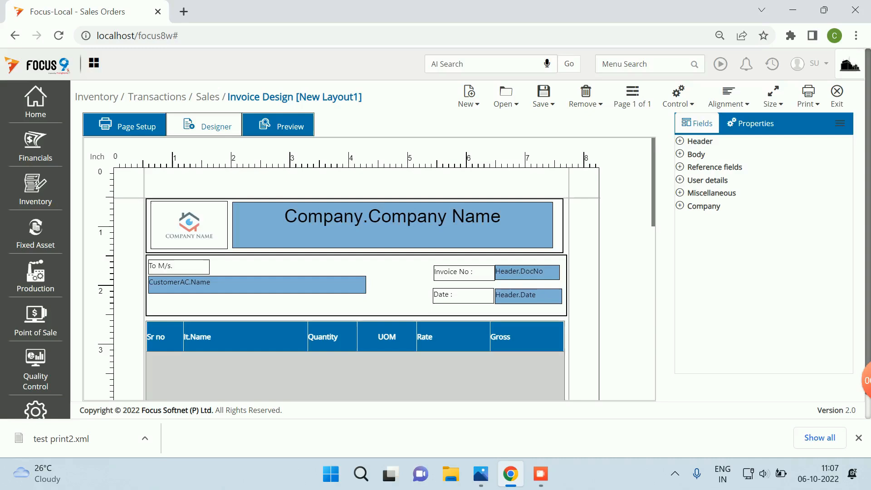
{"action": "left_click_drag", "start_coordinate": [563, 226], "coordinate": [566, 225]}
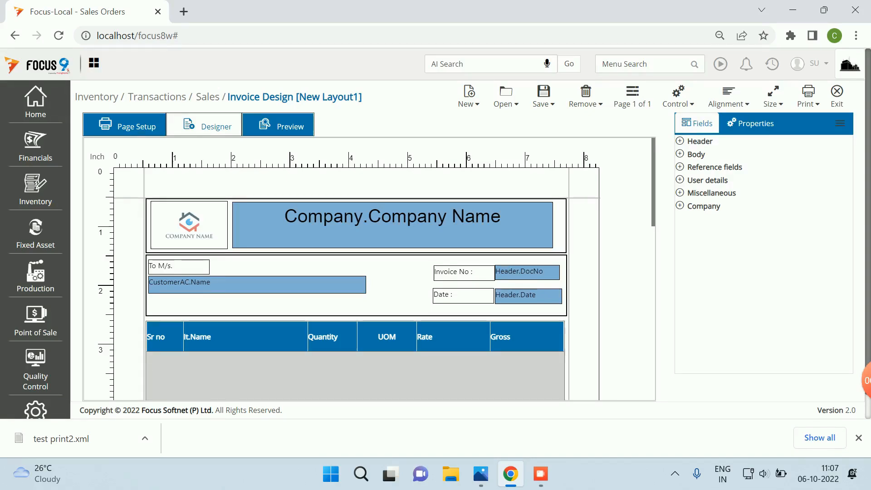
{"action": "scroll", "coordinate": [356, 268], "scroll_direction": "down", "scroll_amount": 5}
{"action": "scroll", "coordinate": [356, 267], "scroll_direction": "down", "scroll_amount": 7}
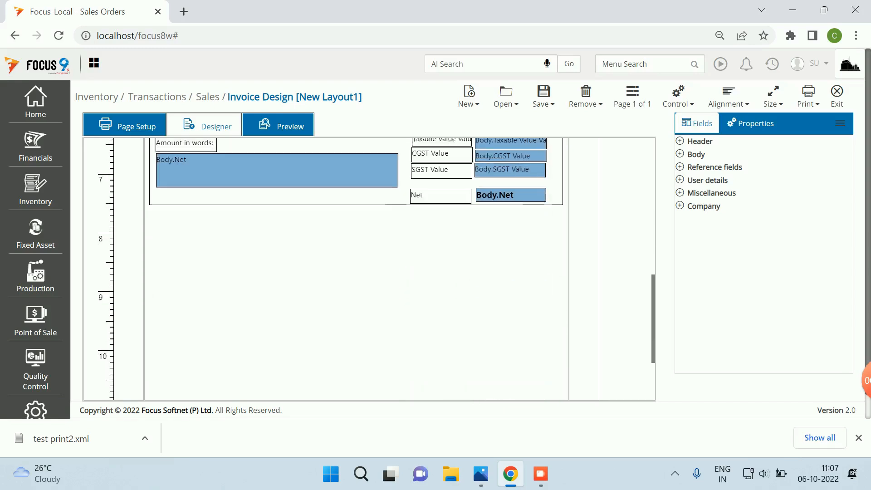
{"action": "scroll", "coordinate": [356, 267], "scroll_direction": "up", "scroll_amount": 12}
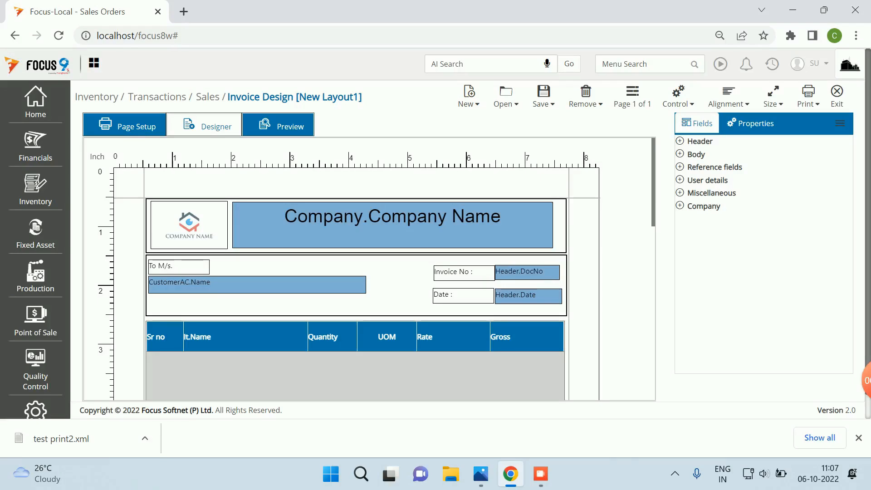
Step: Save the imported layout as 'Sales Order' and exit the designer
{"action": "left_click", "coordinate": [543, 97]}
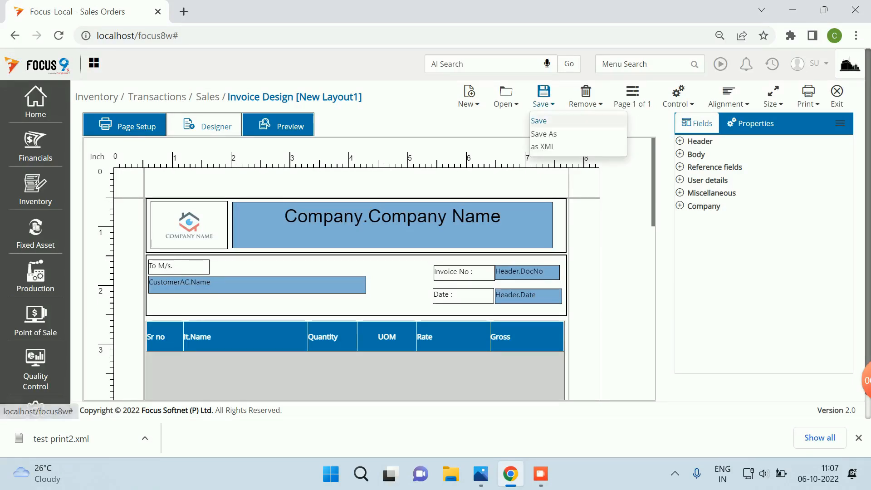
{"action": "left_click", "coordinate": [539, 121]}
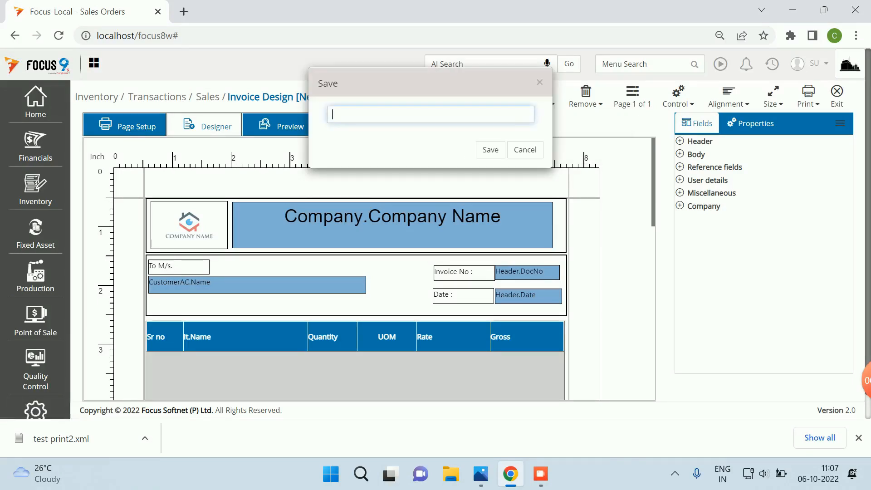
{"action": "type", "text": "Sa"}
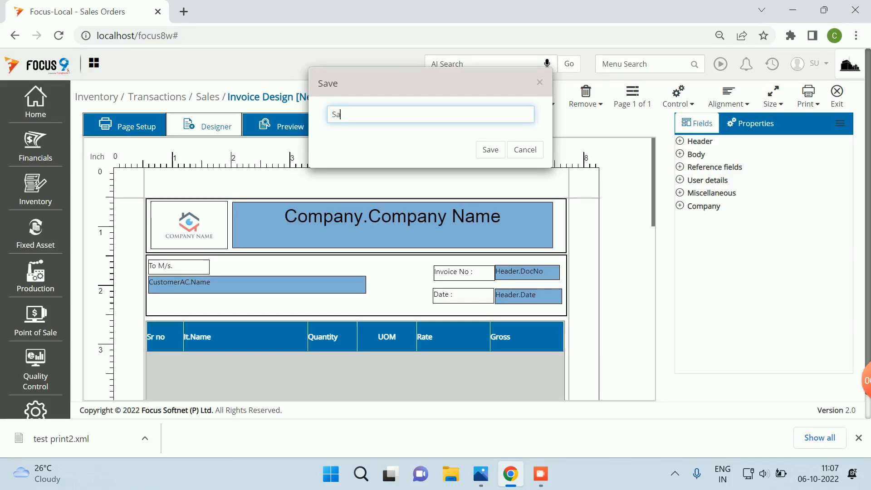
{"action": "type", "text": "les Order"}
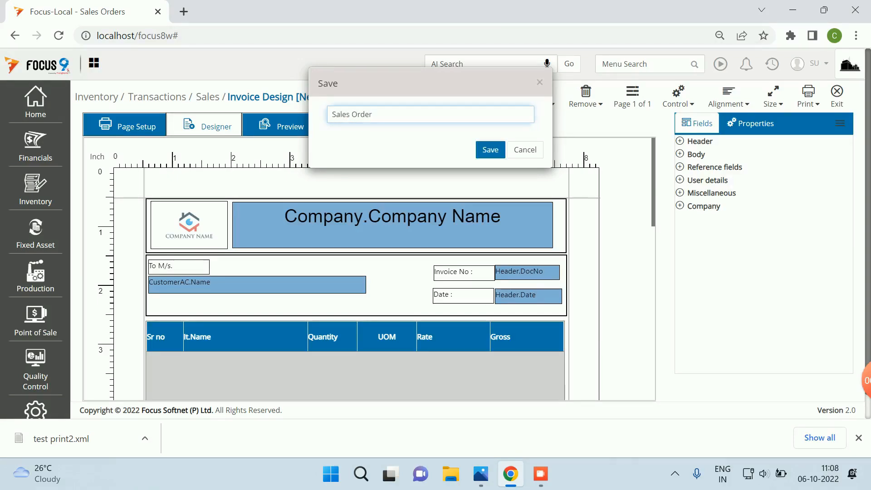
{"action": "left_click", "coordinate": [490, 149]}
{"action": "left_click", "coordinate": [836, 96]}
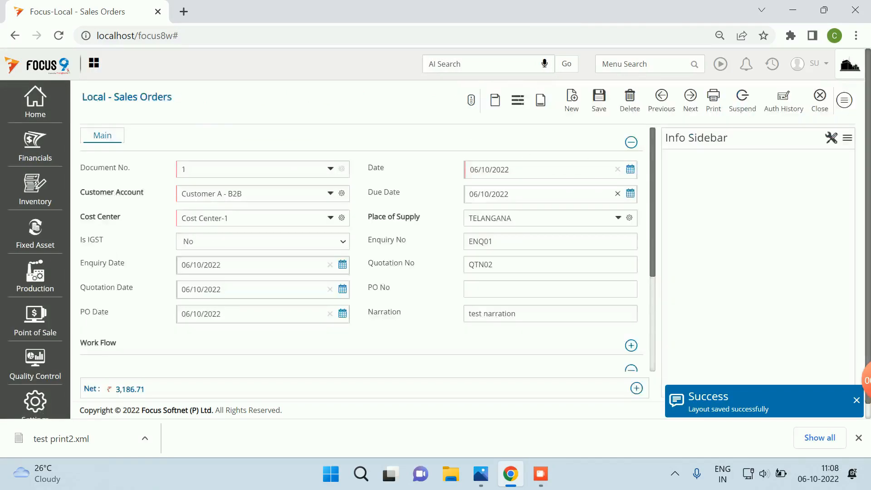
Step: Preview sales order 1 with the Sales Order layout, amount in words ending Paisa Only
{"action": "left_click", "coordinate": [713, 98]}
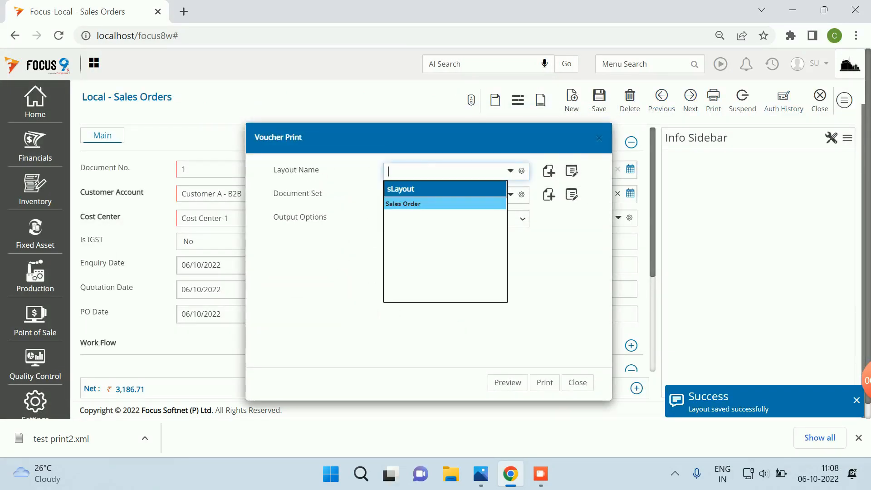
{"action": "left_click", "coordinate": [403, 204]}
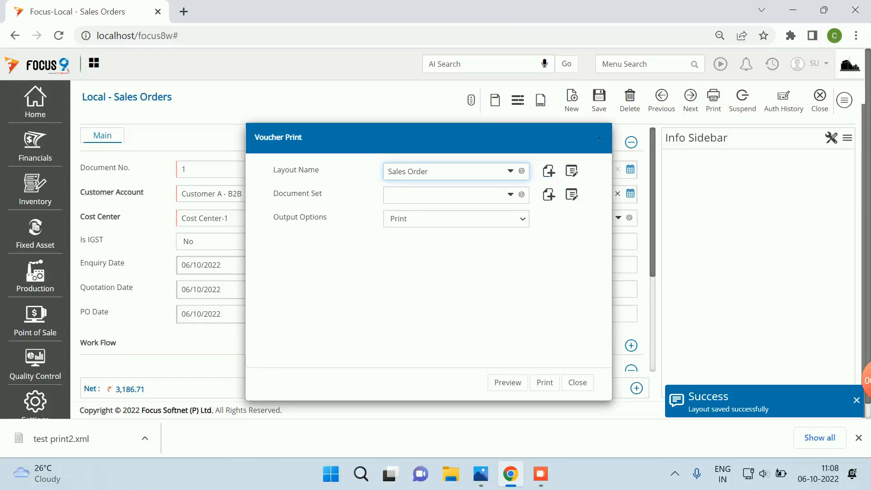
{"action": "left_click", "coordinate": [507, 382]}
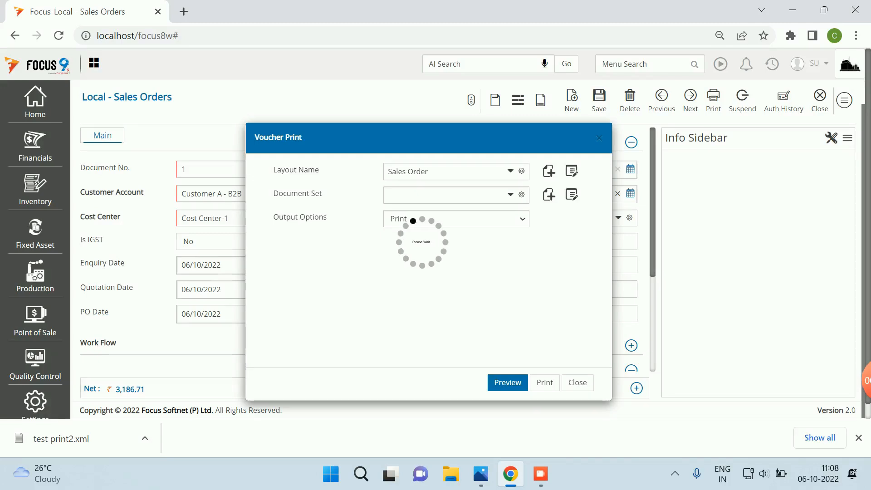
{"action": "scroll", "coordinate": [461, 249], "scroll_direction": "down", "scroll_amount": 8}
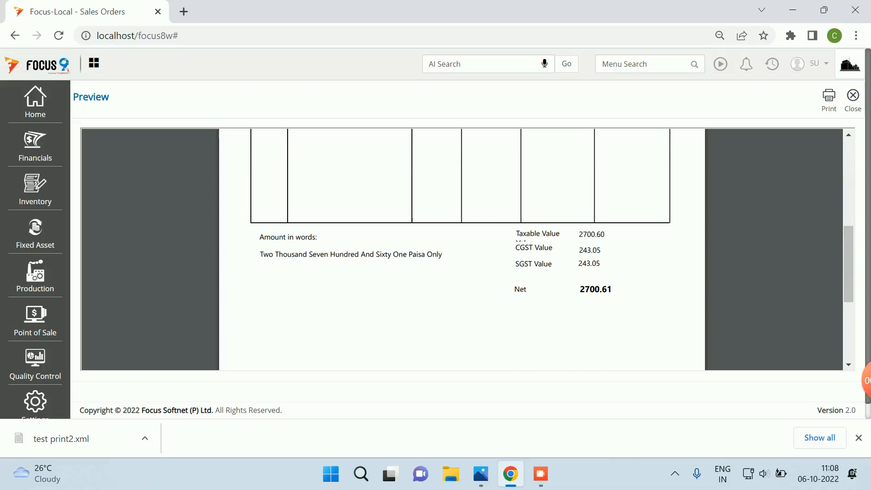
{"action": "scroll", "coordinate": [462, 250], "scroll_direction": "up", "scroll_amount": 6}
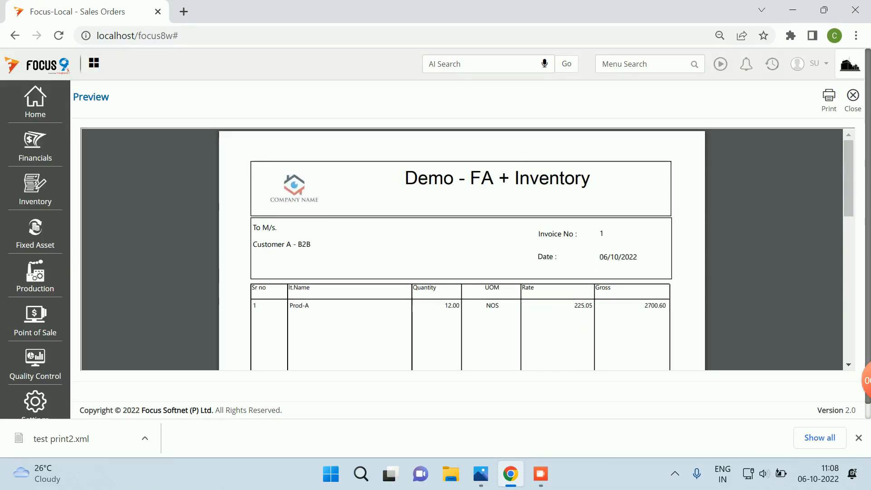
{"action": "left_click", "coordinate": [852, 99]}
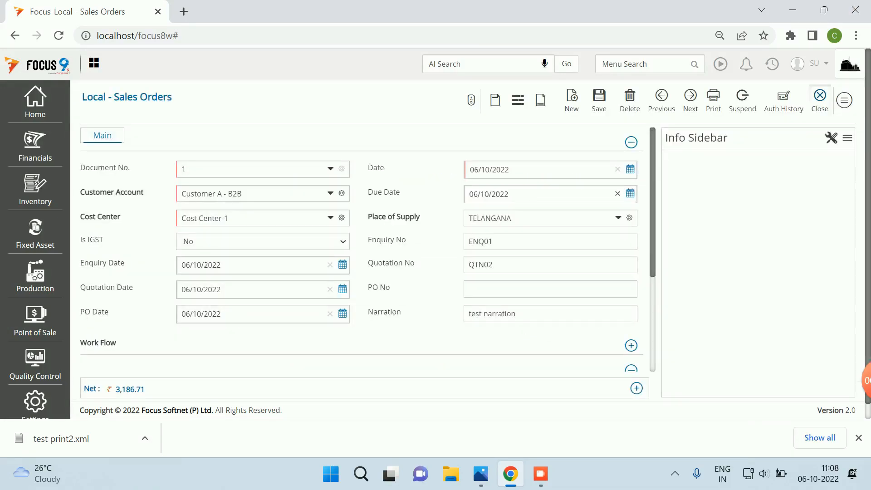
Step: Close the sales order entry form and list, then log out from the SU user menu
{"action": "left_click", "coordinate": [819, 97]}
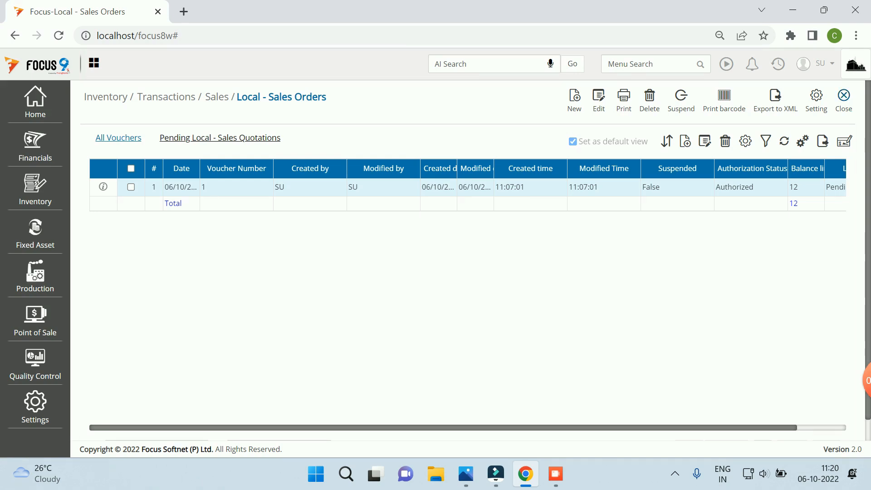
{"action": "left_click", "coordinate": [844, 100]}
{"action": "left_click", "coordinate": [824, 63]}
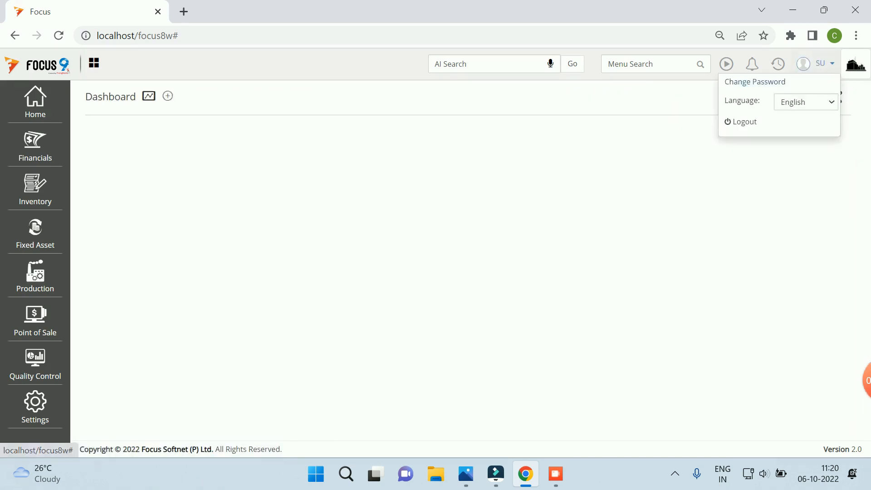
{"action": "left_click", "coordinate": [742, 121]}
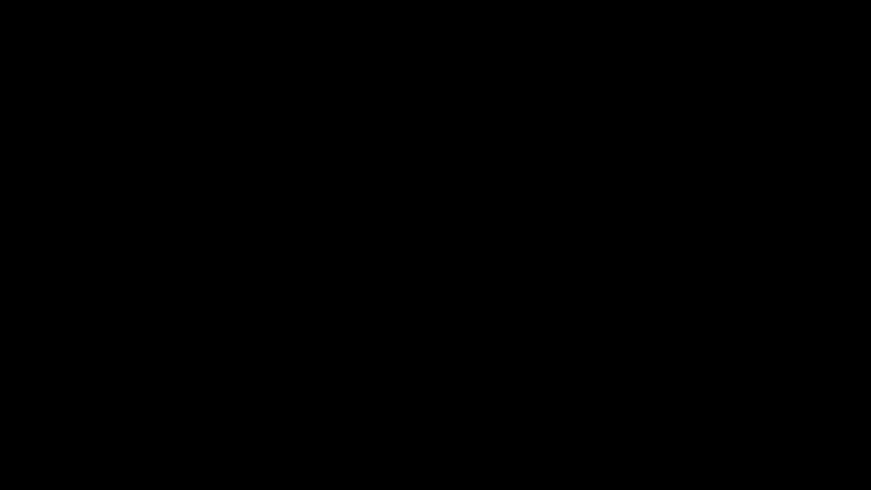